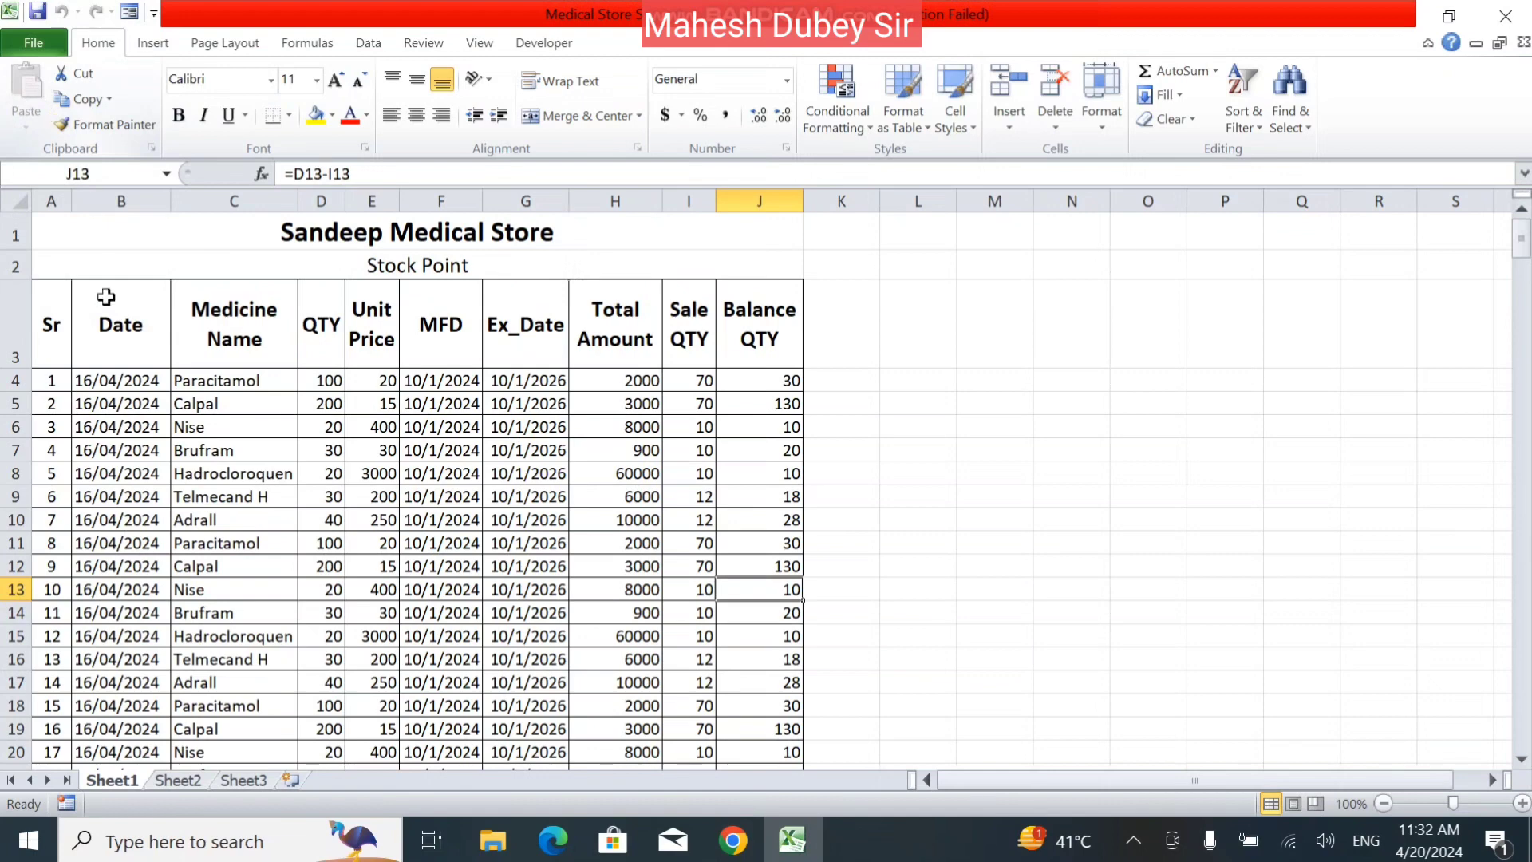
left_click(196, 474)
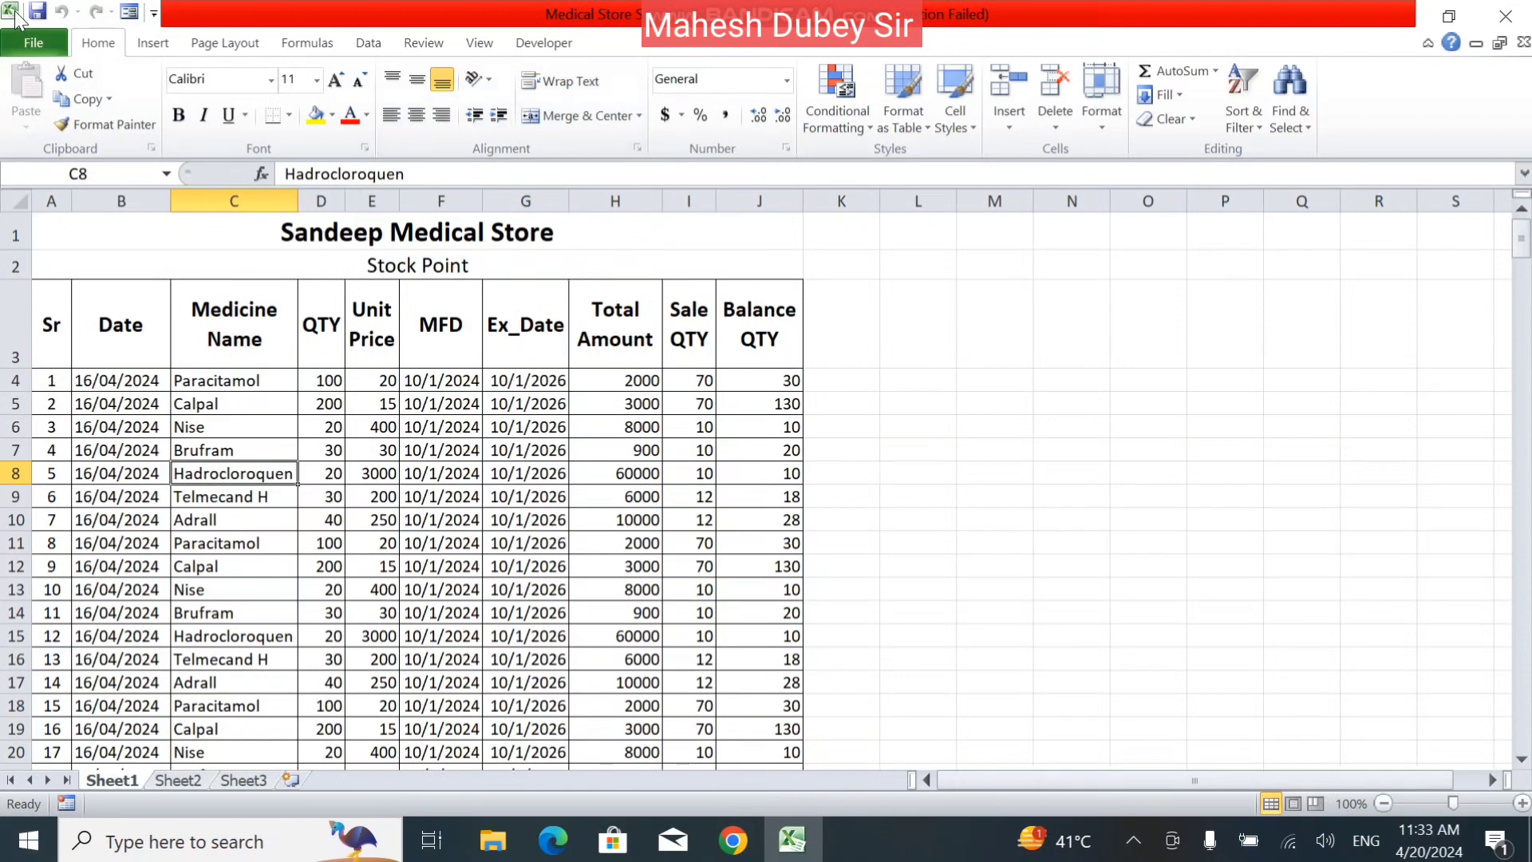
left_click(33, 42)
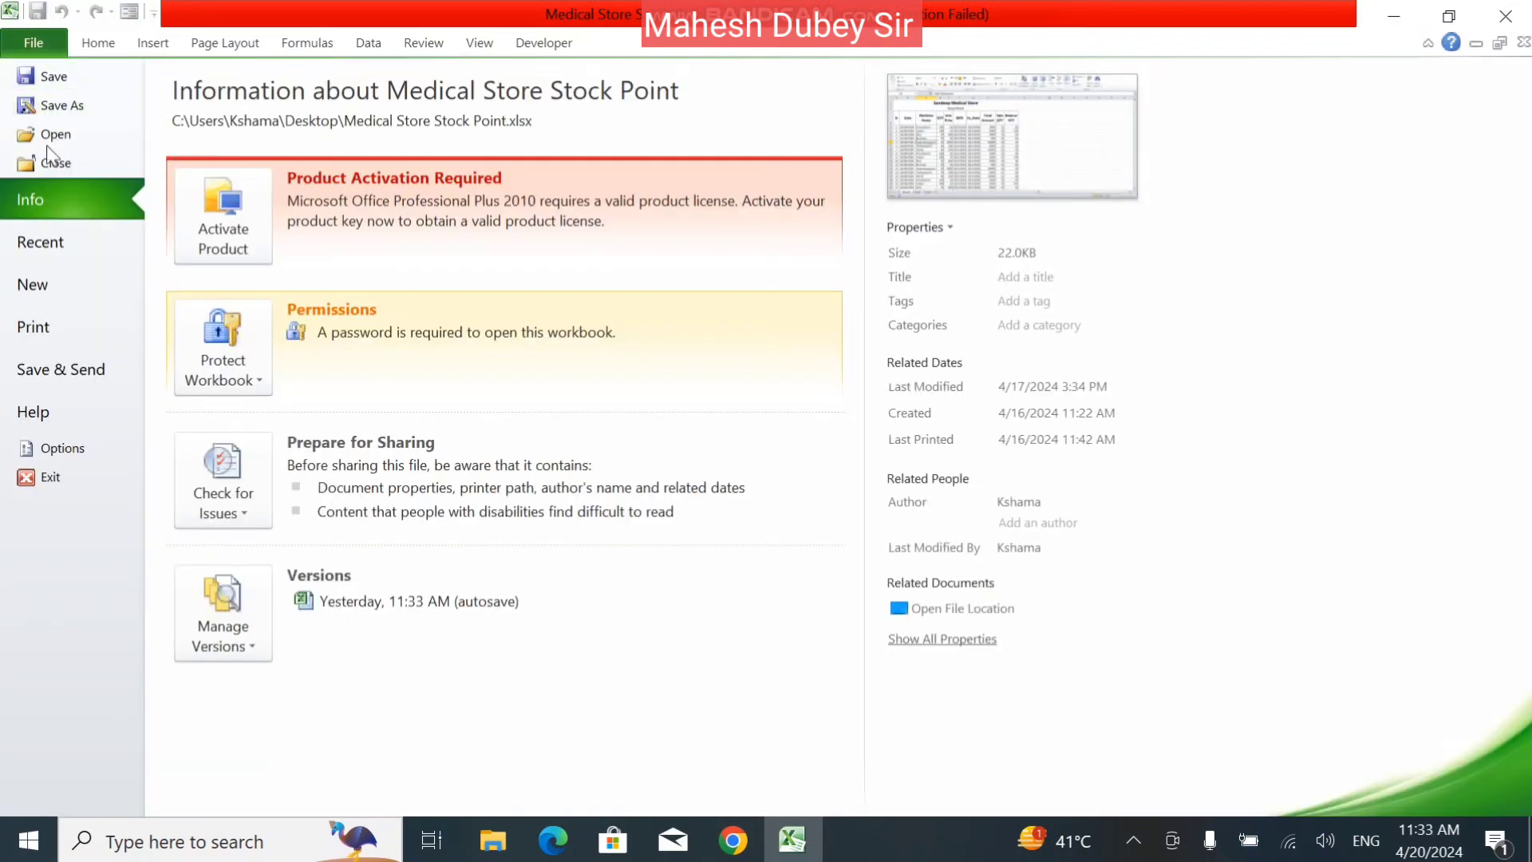
left_click(98, 42)
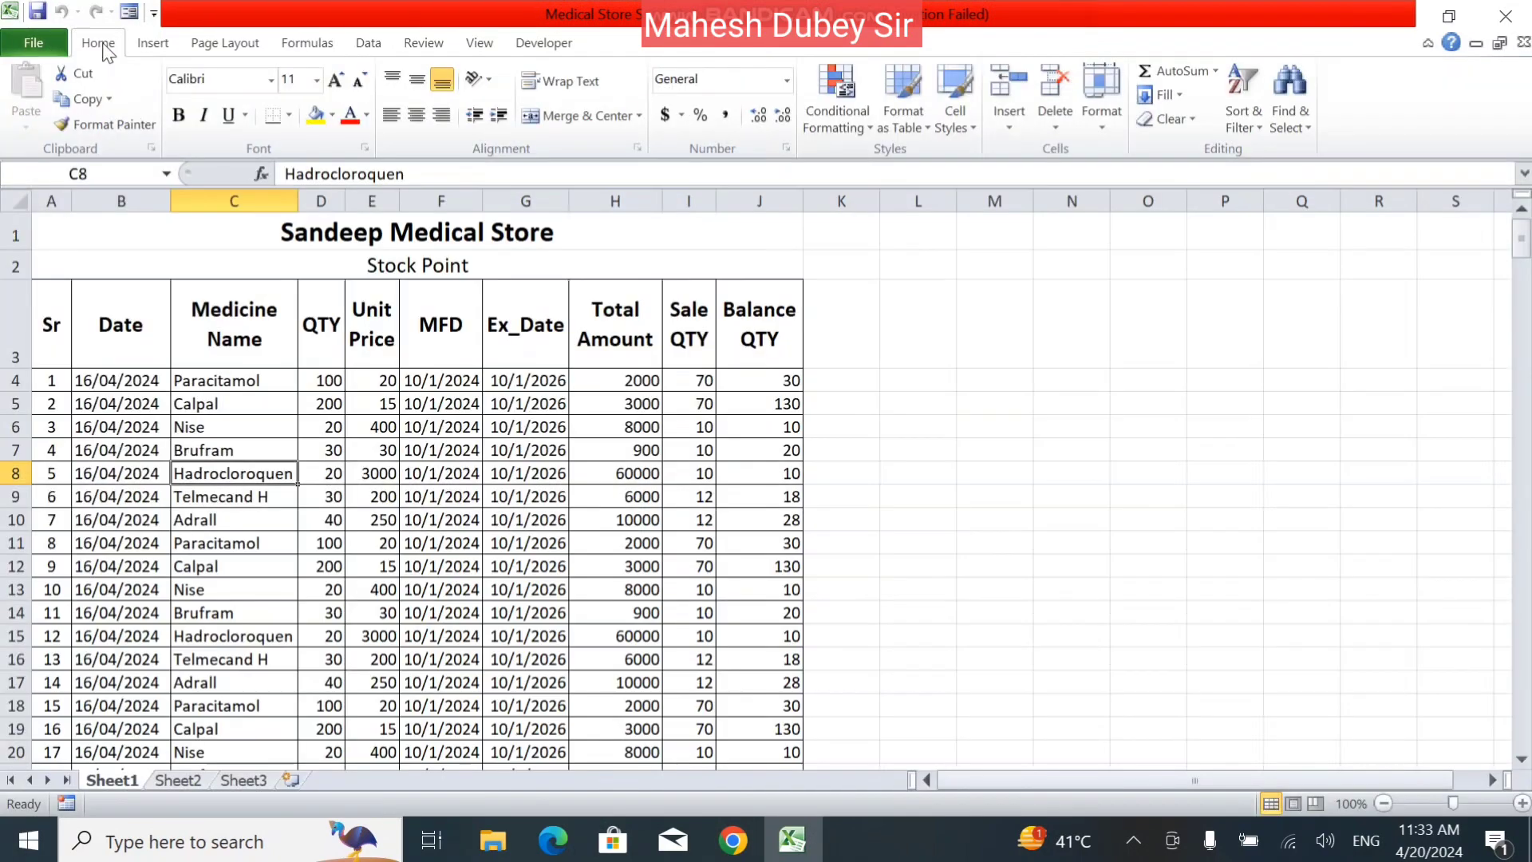
left_click(132, 326)
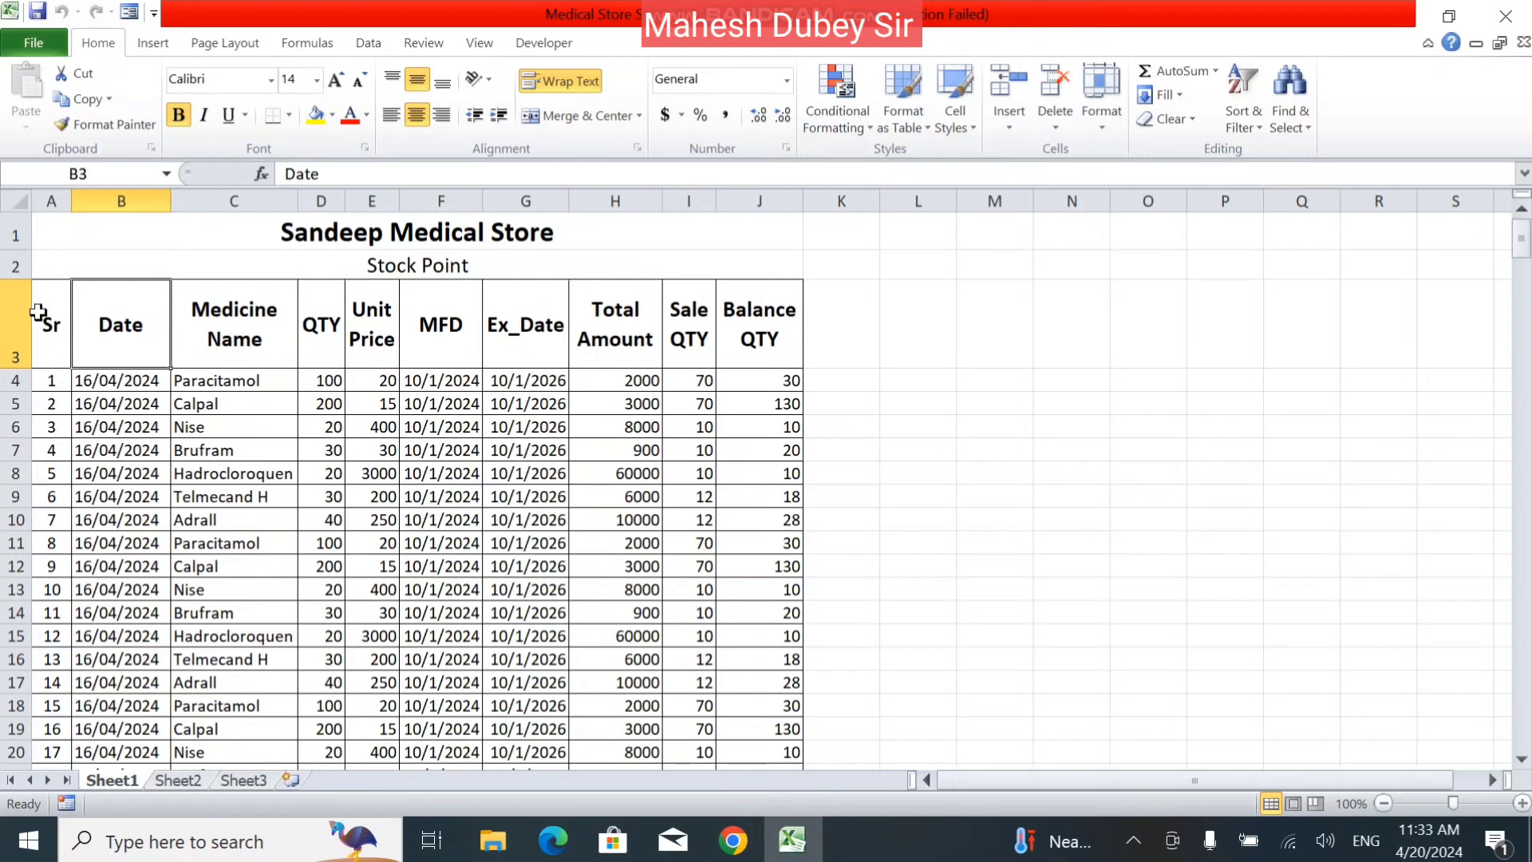
Copy the title, subtitle and header rows A1:J3 from Sheet1 and paste them at cell A1 of Sheet2.
left_click_drag(36, 309, 732, 308)
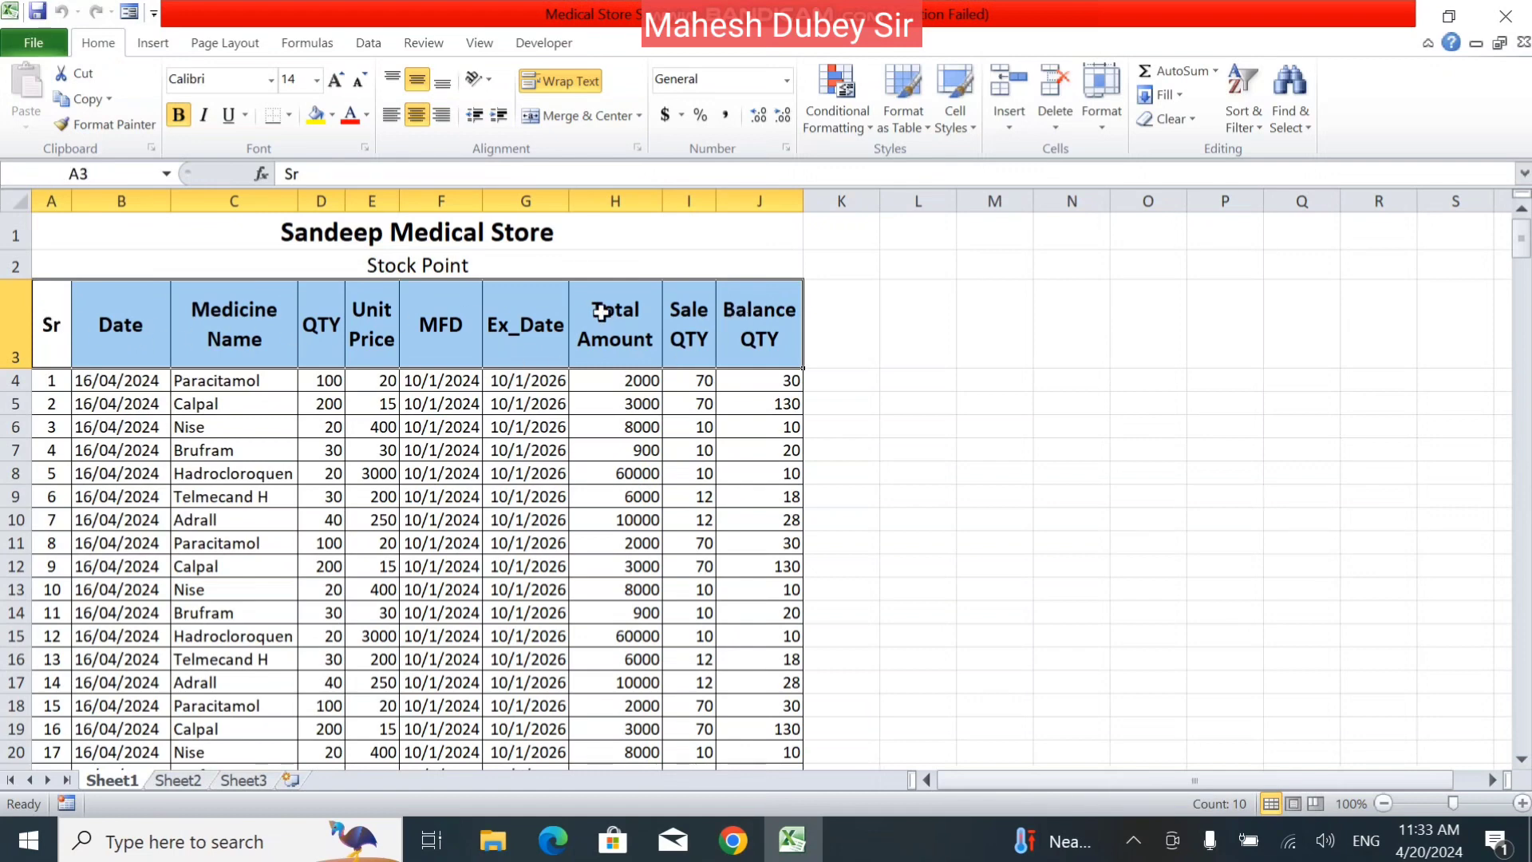
left_click_drag(503, 223, 513, 326)
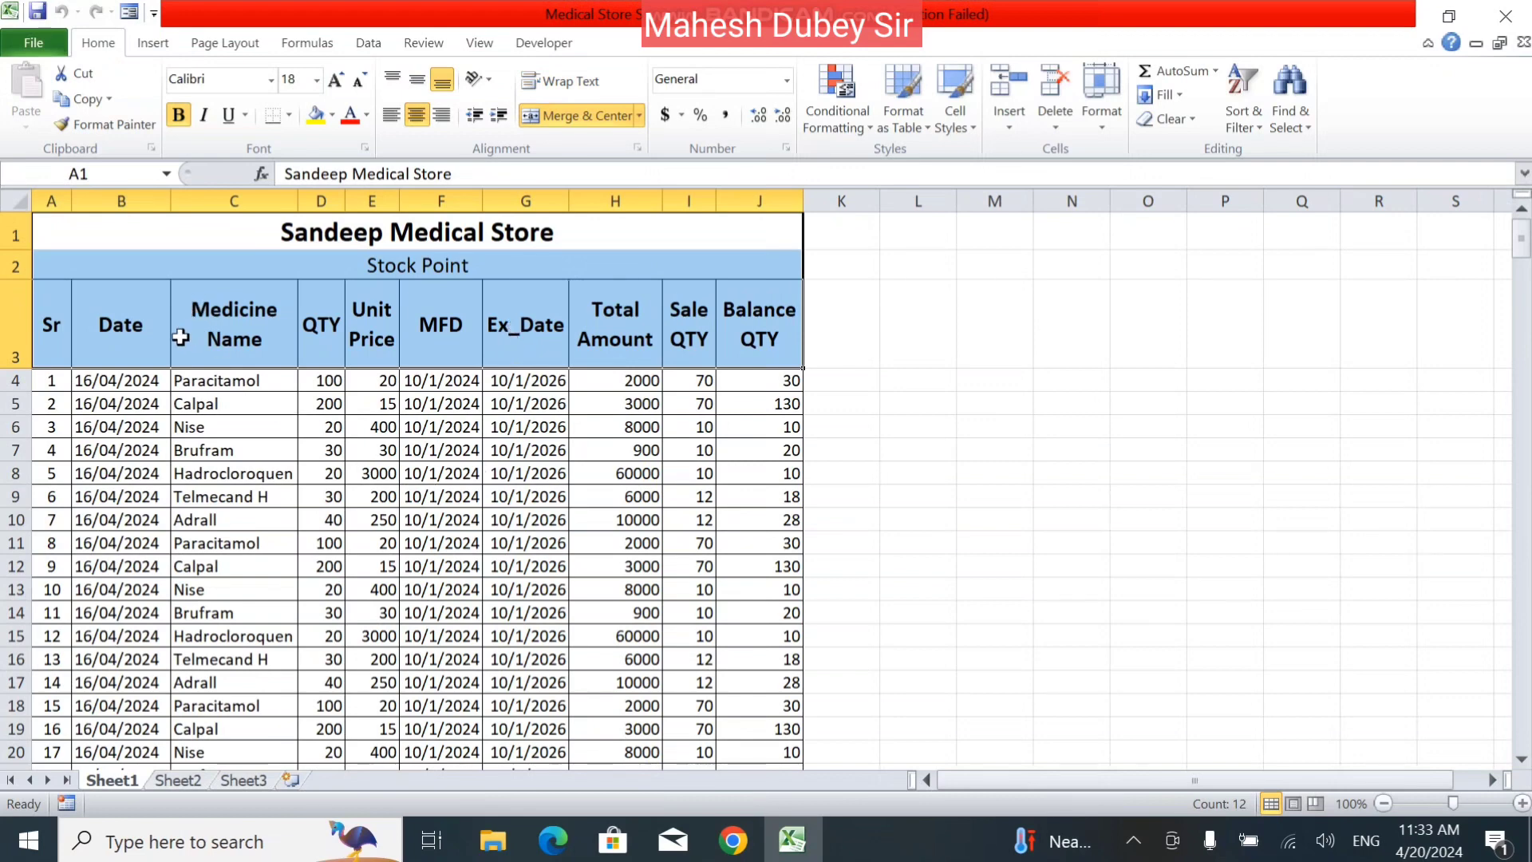
left_click(86, 101)
left_click(70, 101)
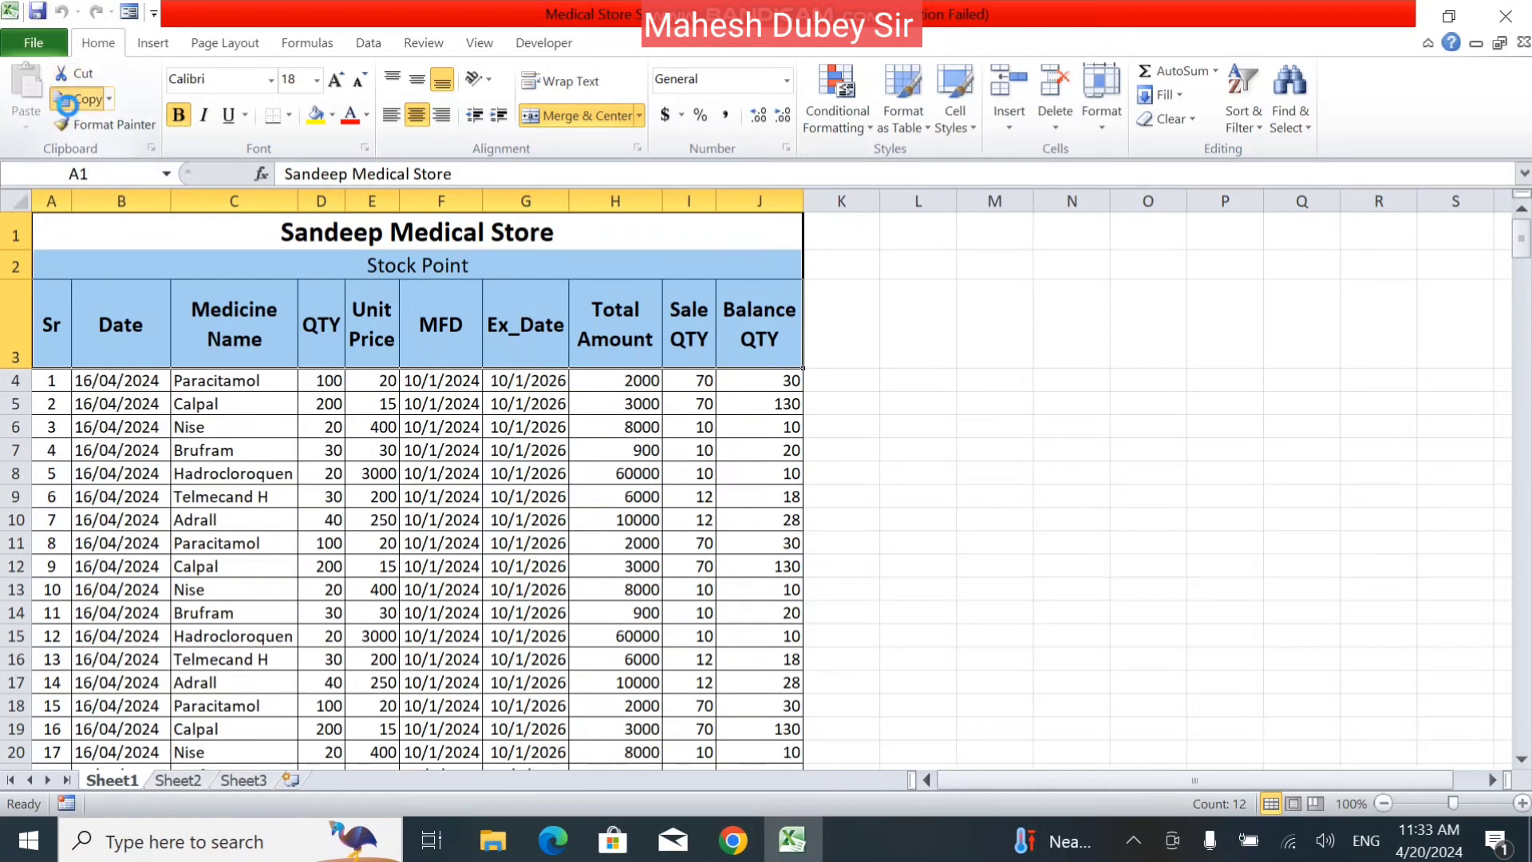
left_click(191, 782)
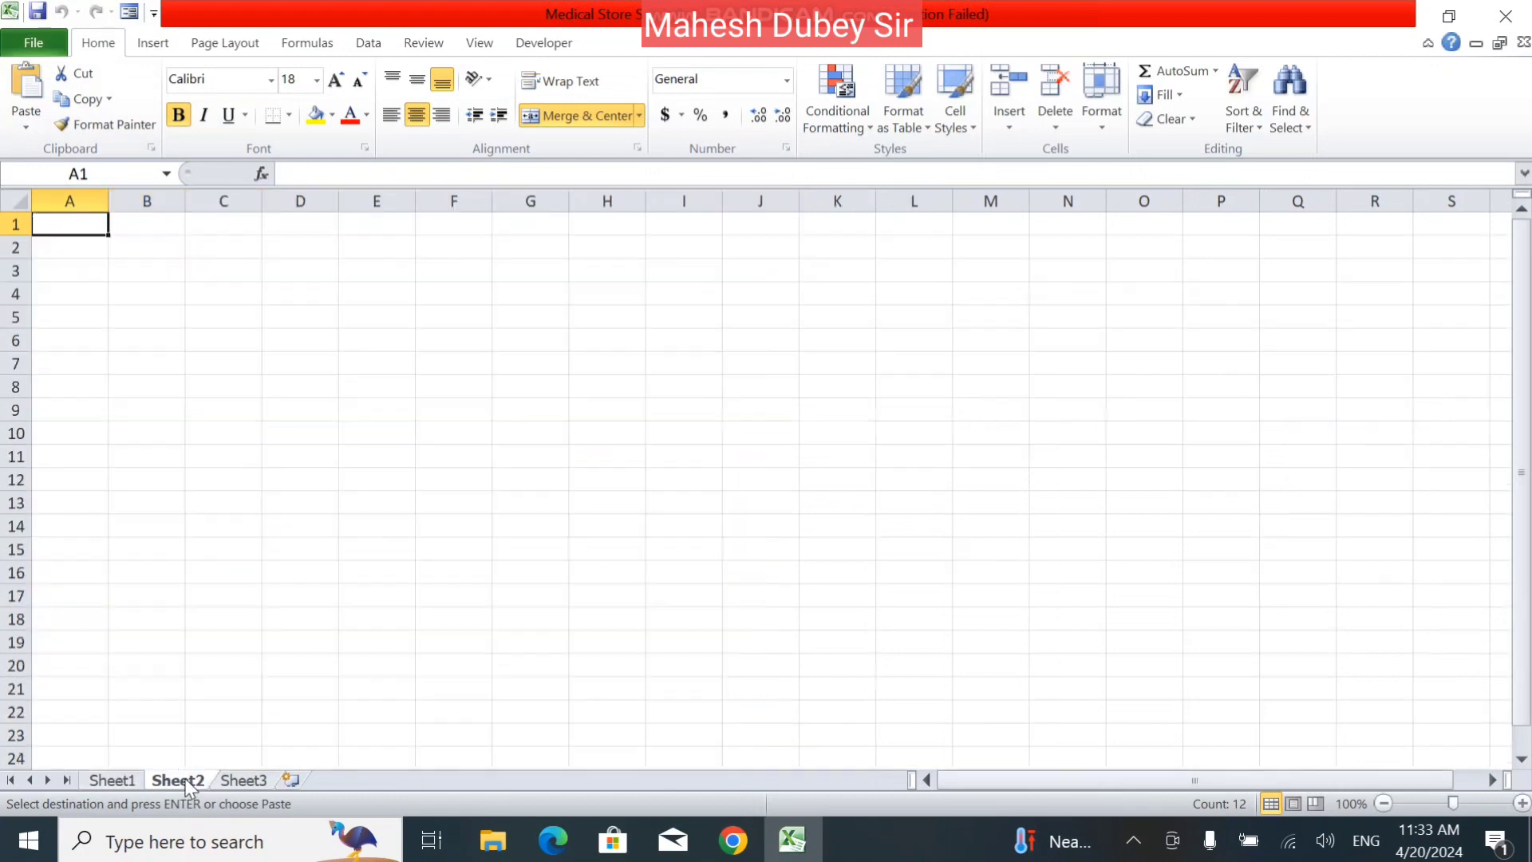
left_click(27, 88)
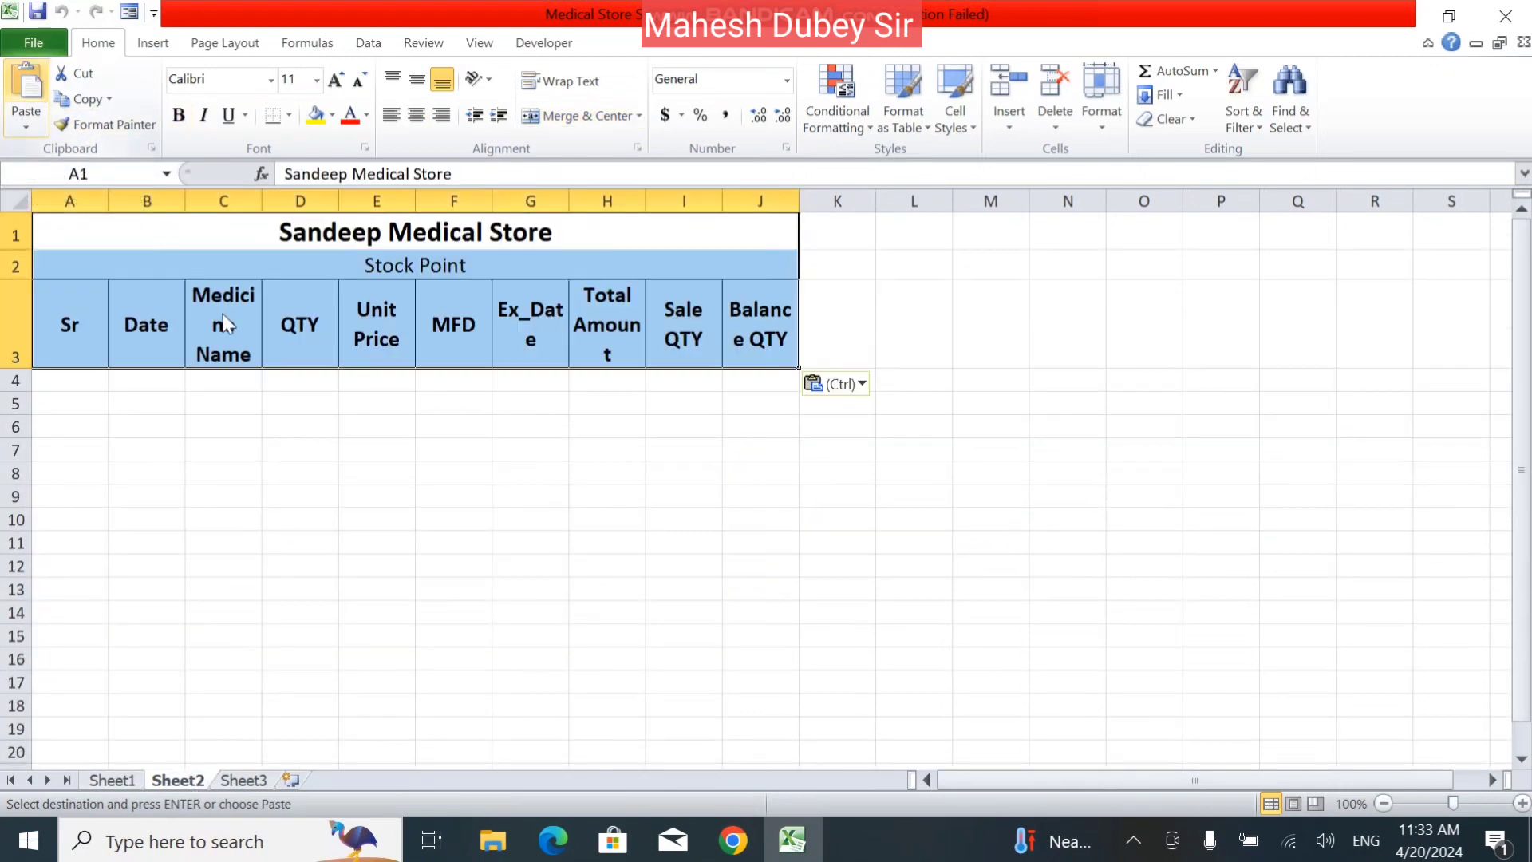
left_click(492, 449)
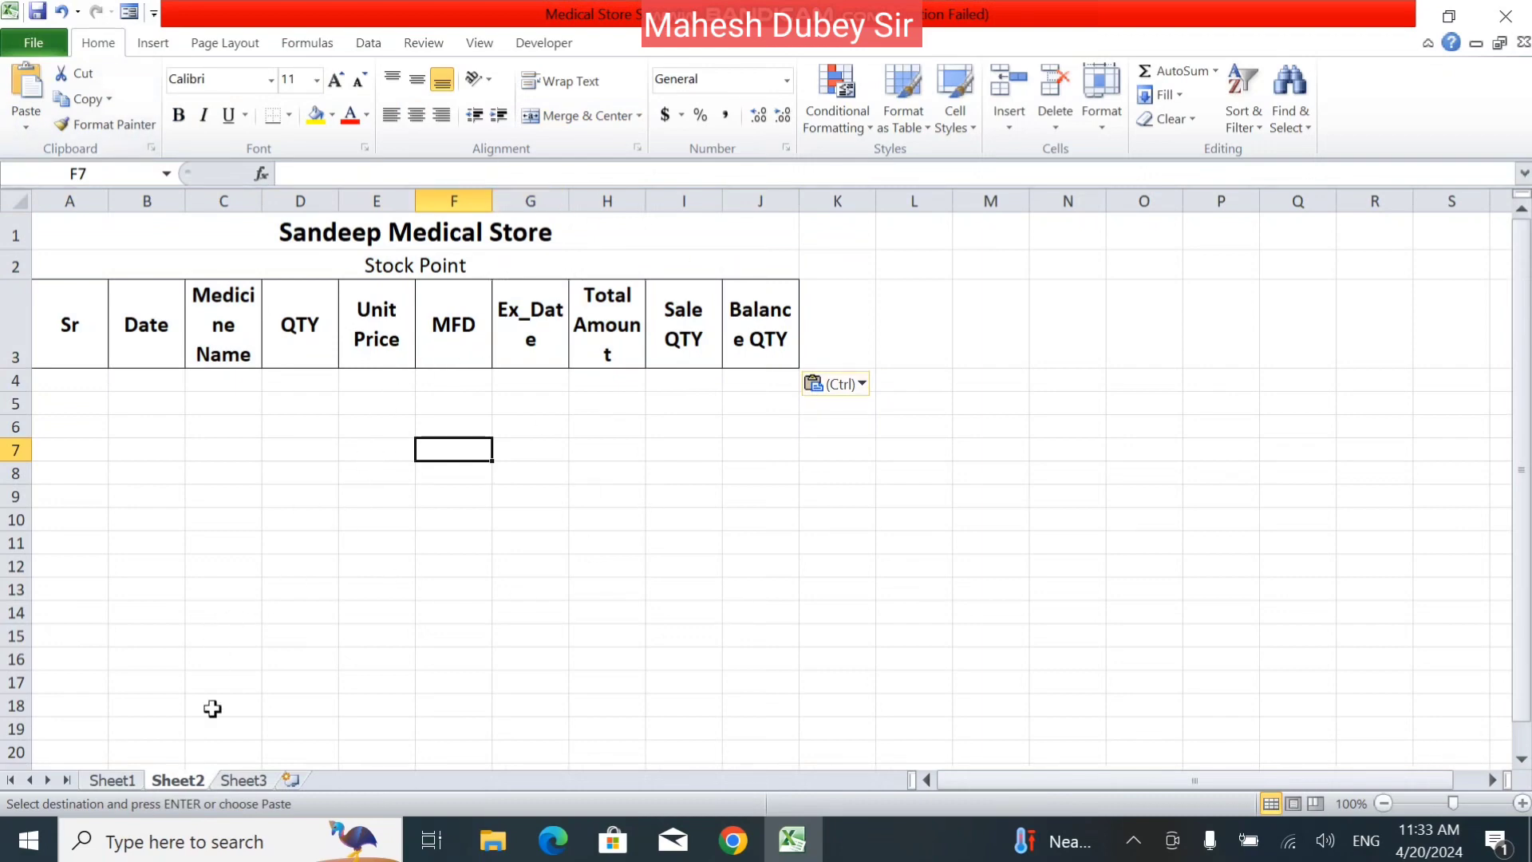
Preview the paste options for the copied Sheet1 heading block at cell B7 of Sheet2 without applying any.
left_click(120, 780)
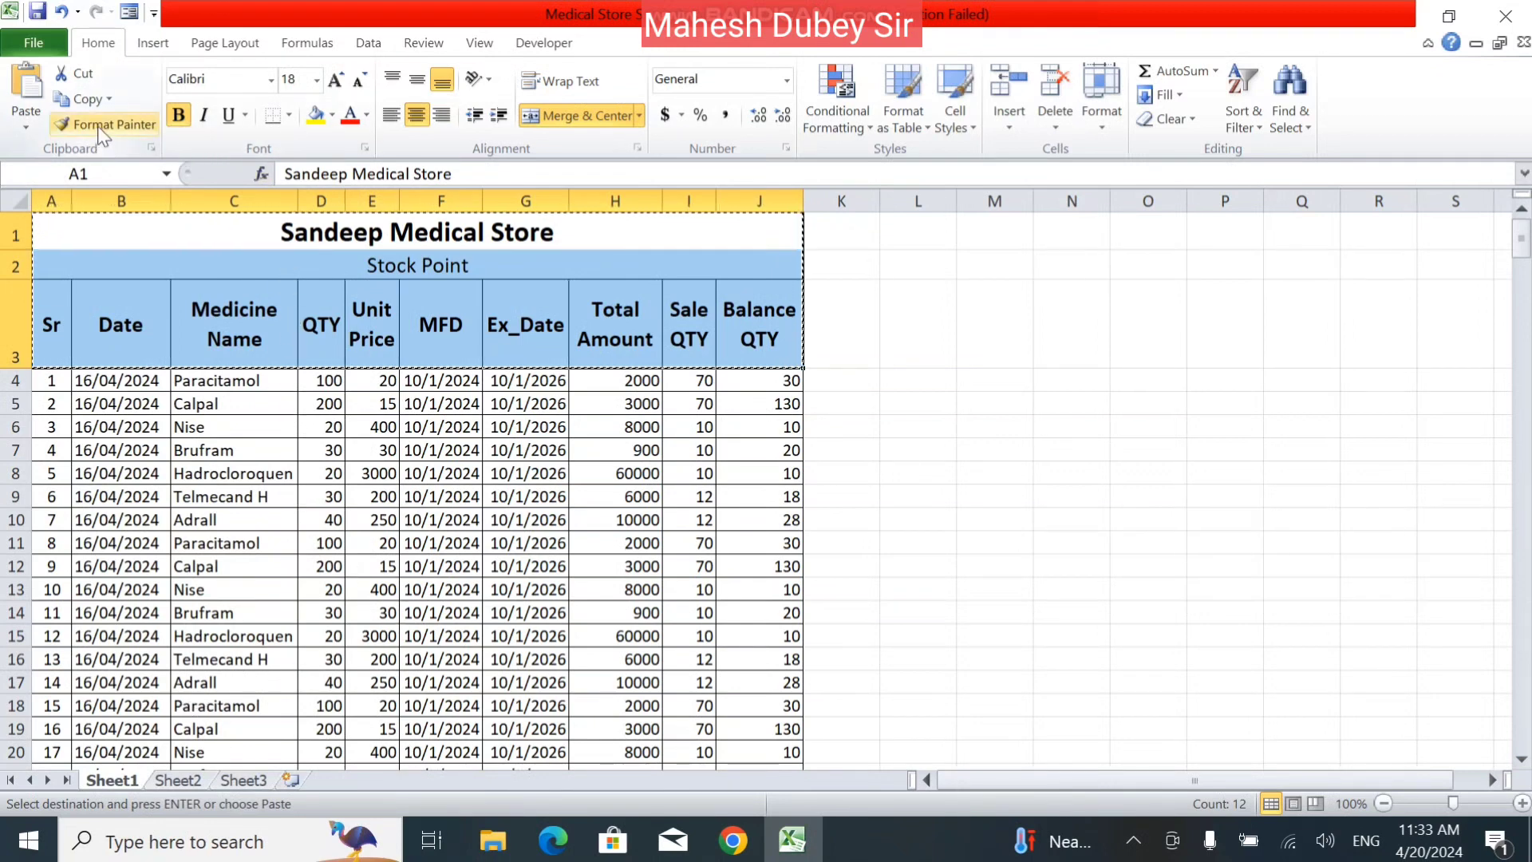
left_click(32, 131)
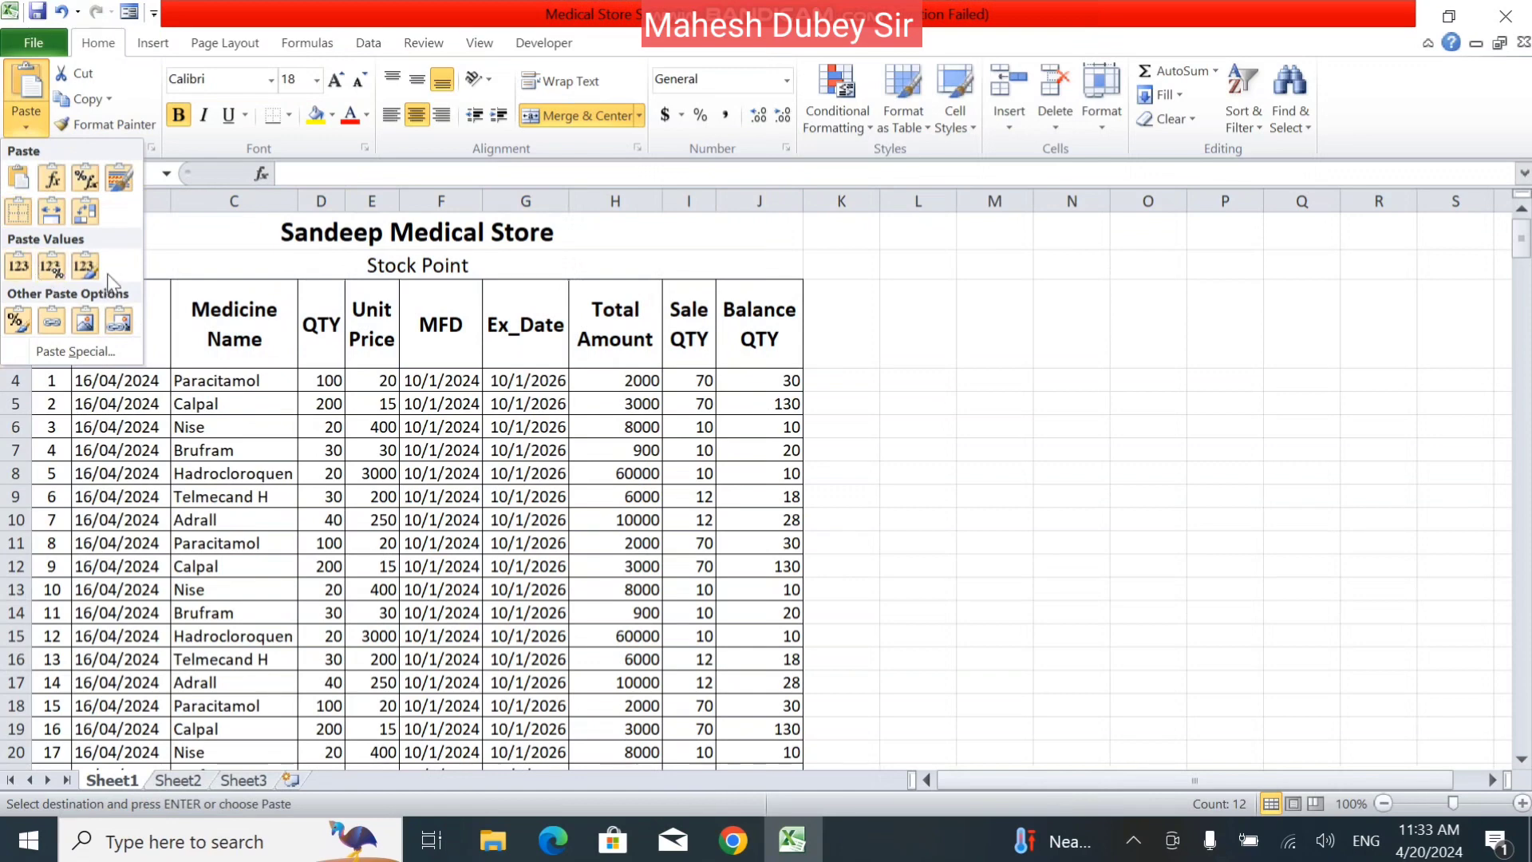
left_click(292, 471)
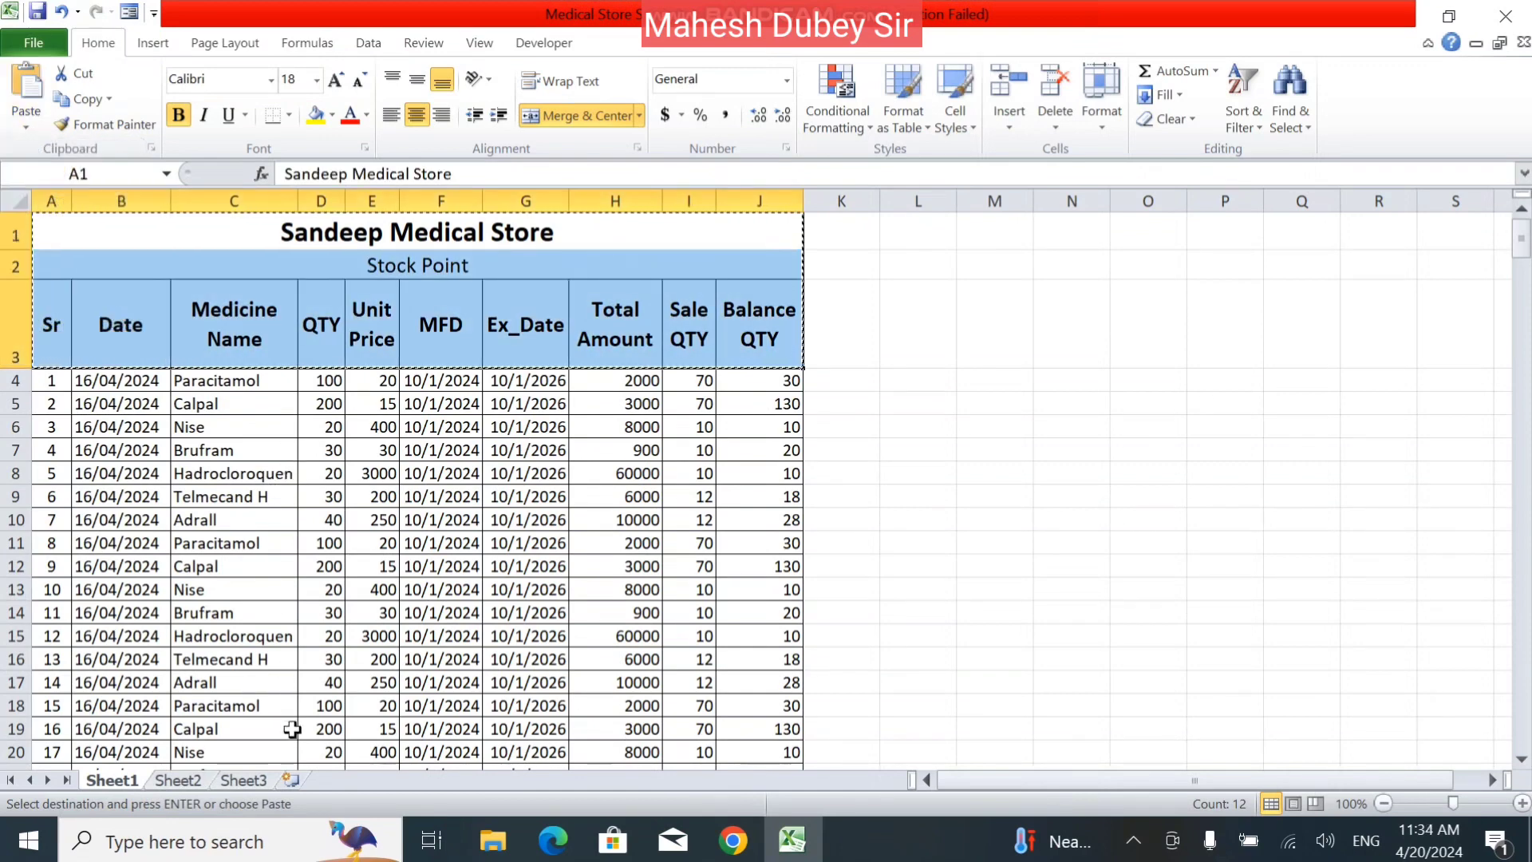
left_click(182, 782)
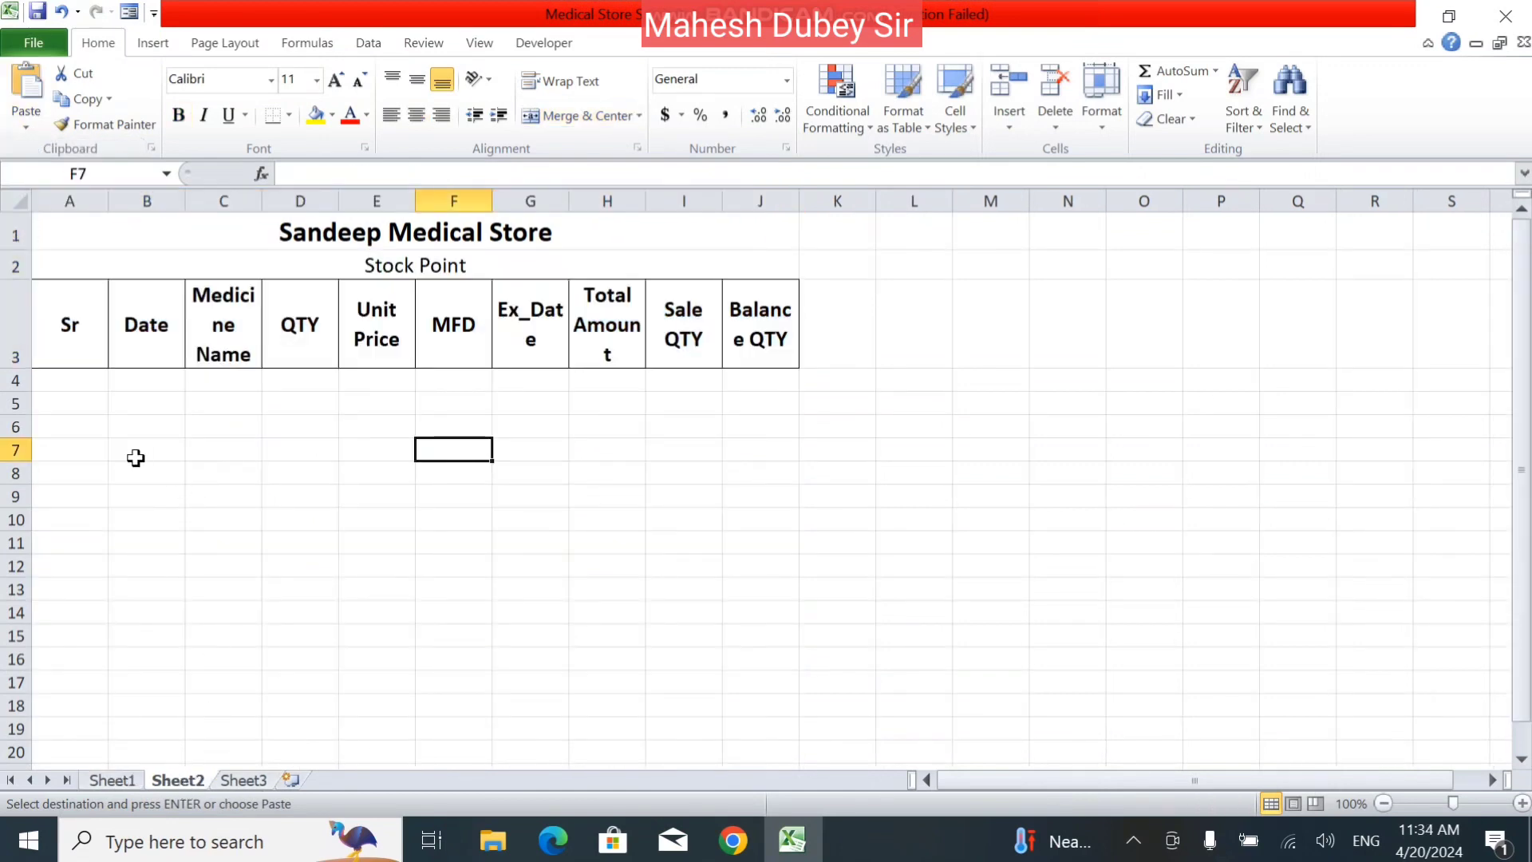
left_click(134, 452)
left_click(24, 128)
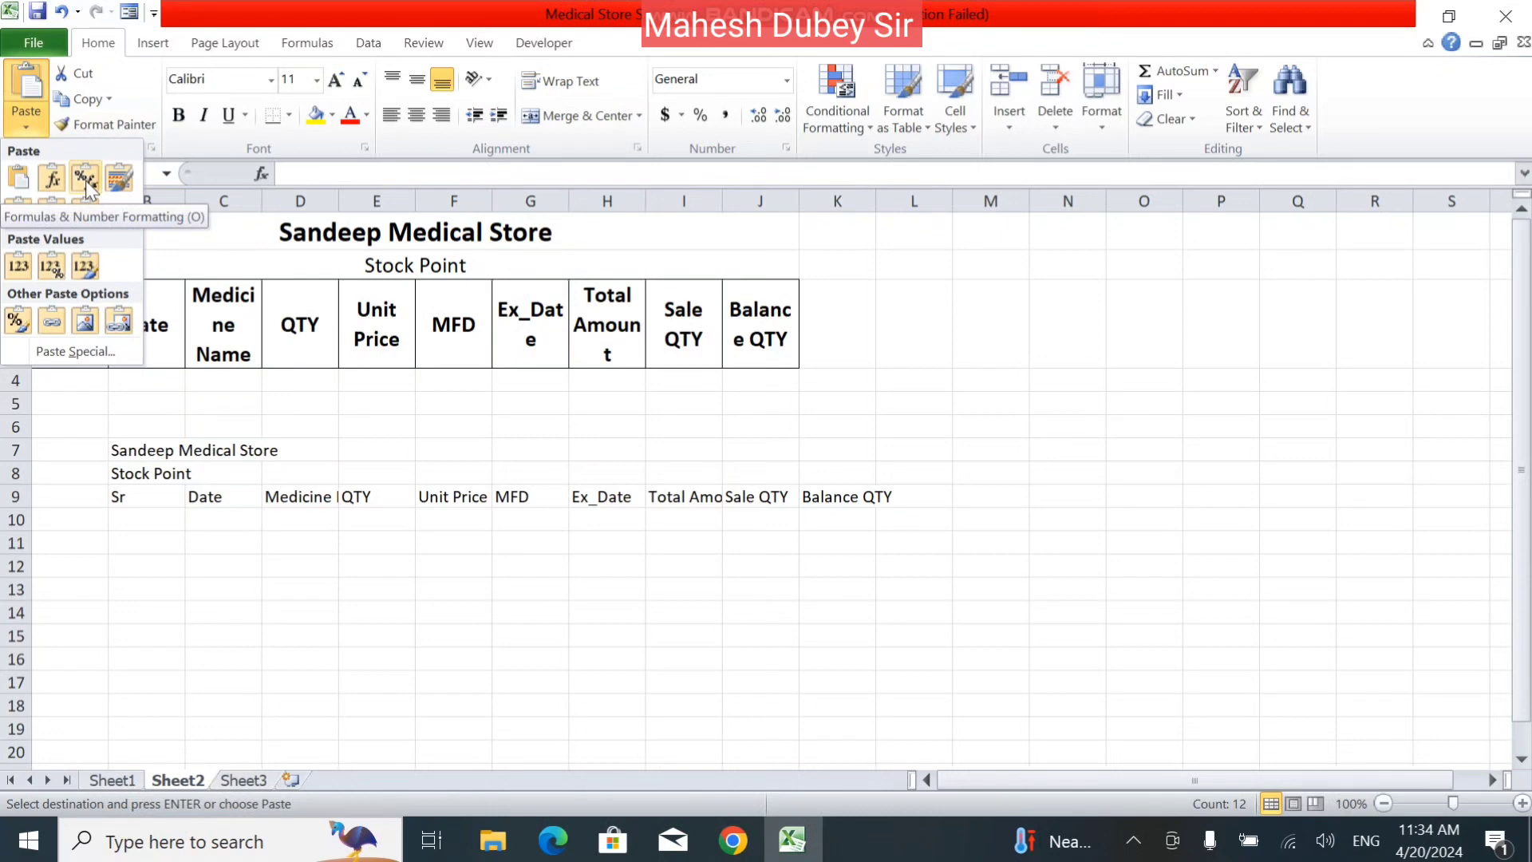
left_click(328, 561)
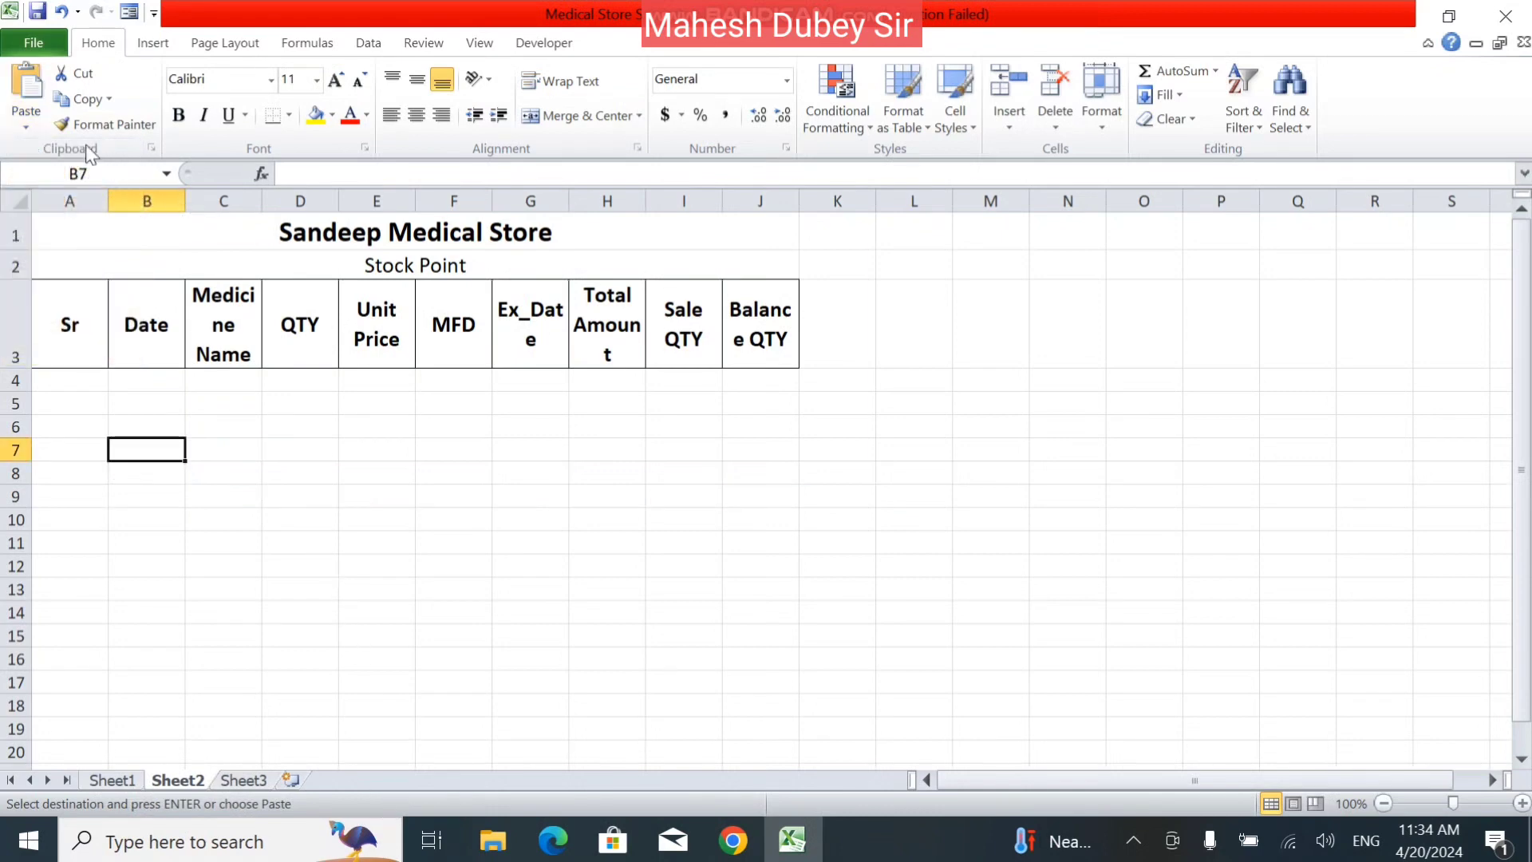
left_click(15, 122)
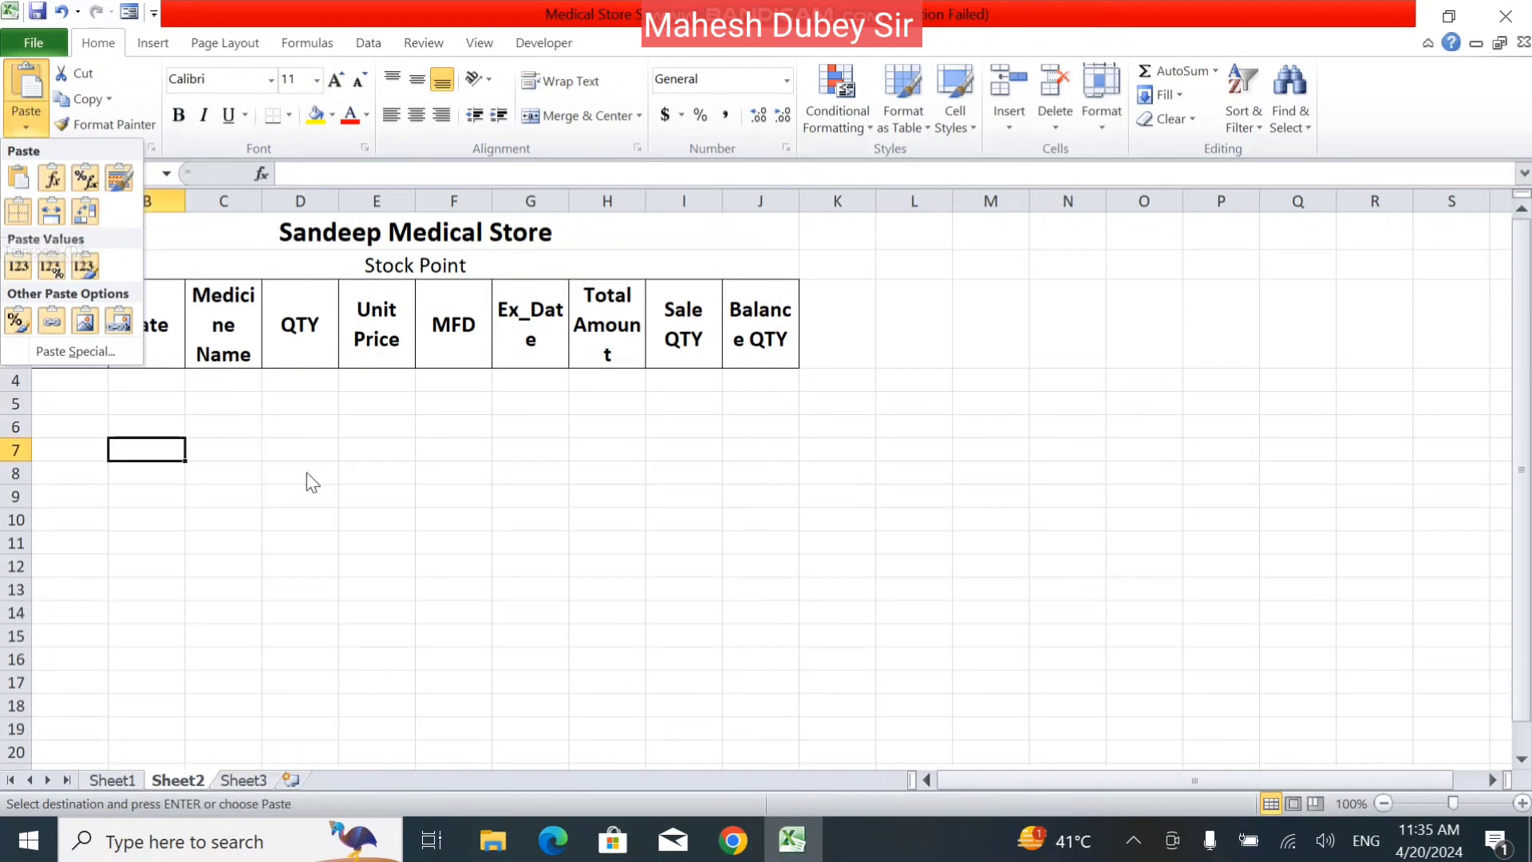
left_click(257, 334)
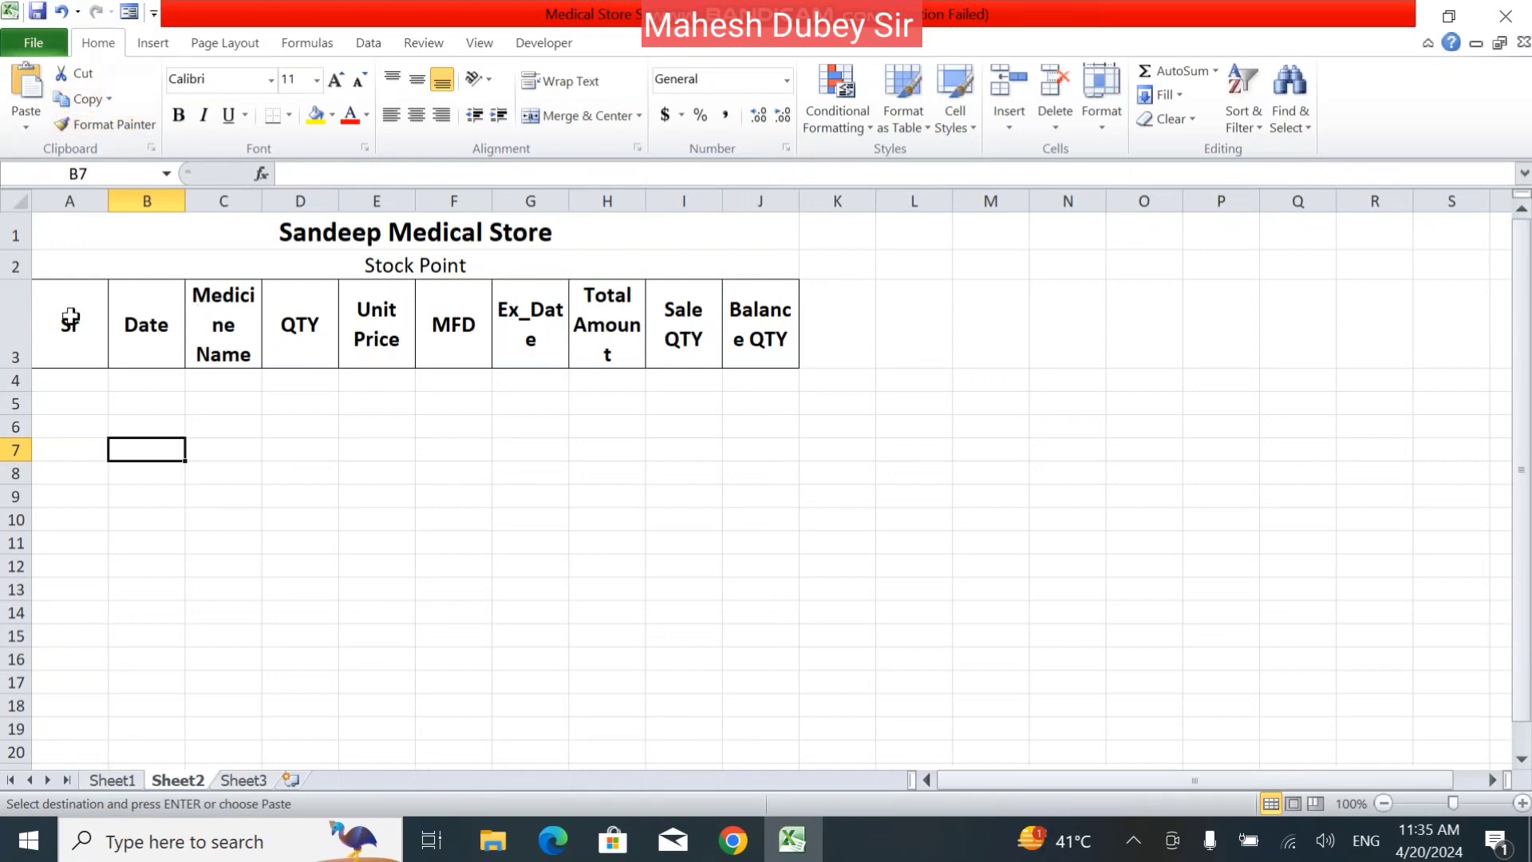
Copy the header row A3:J3 on Sheet2 and paste it transposed as a column starting at B7.
left_click_drag(70, 316, 784, 321)
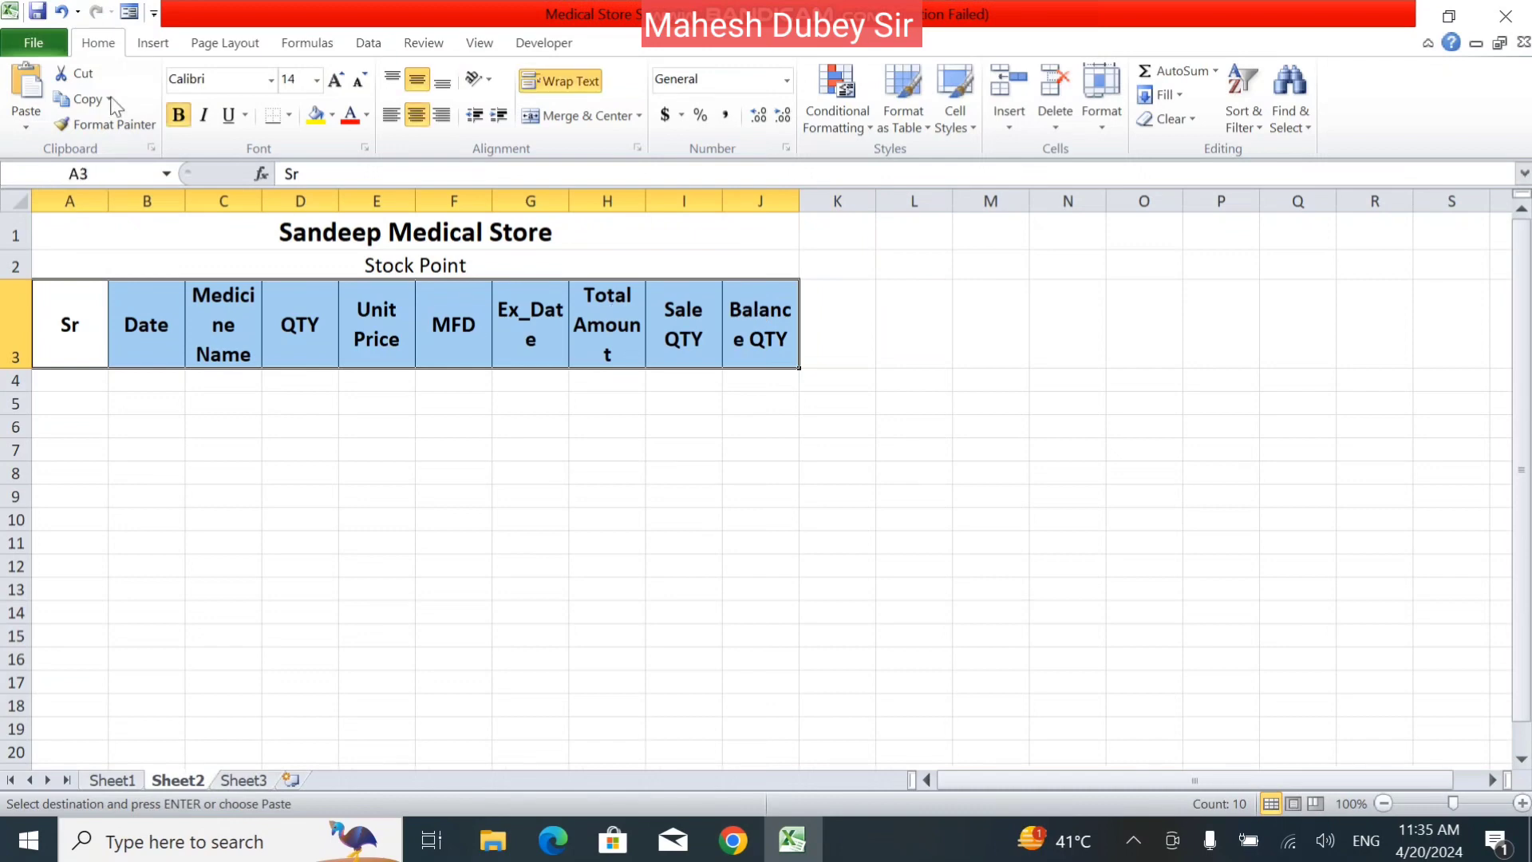
left_click(131, 444)
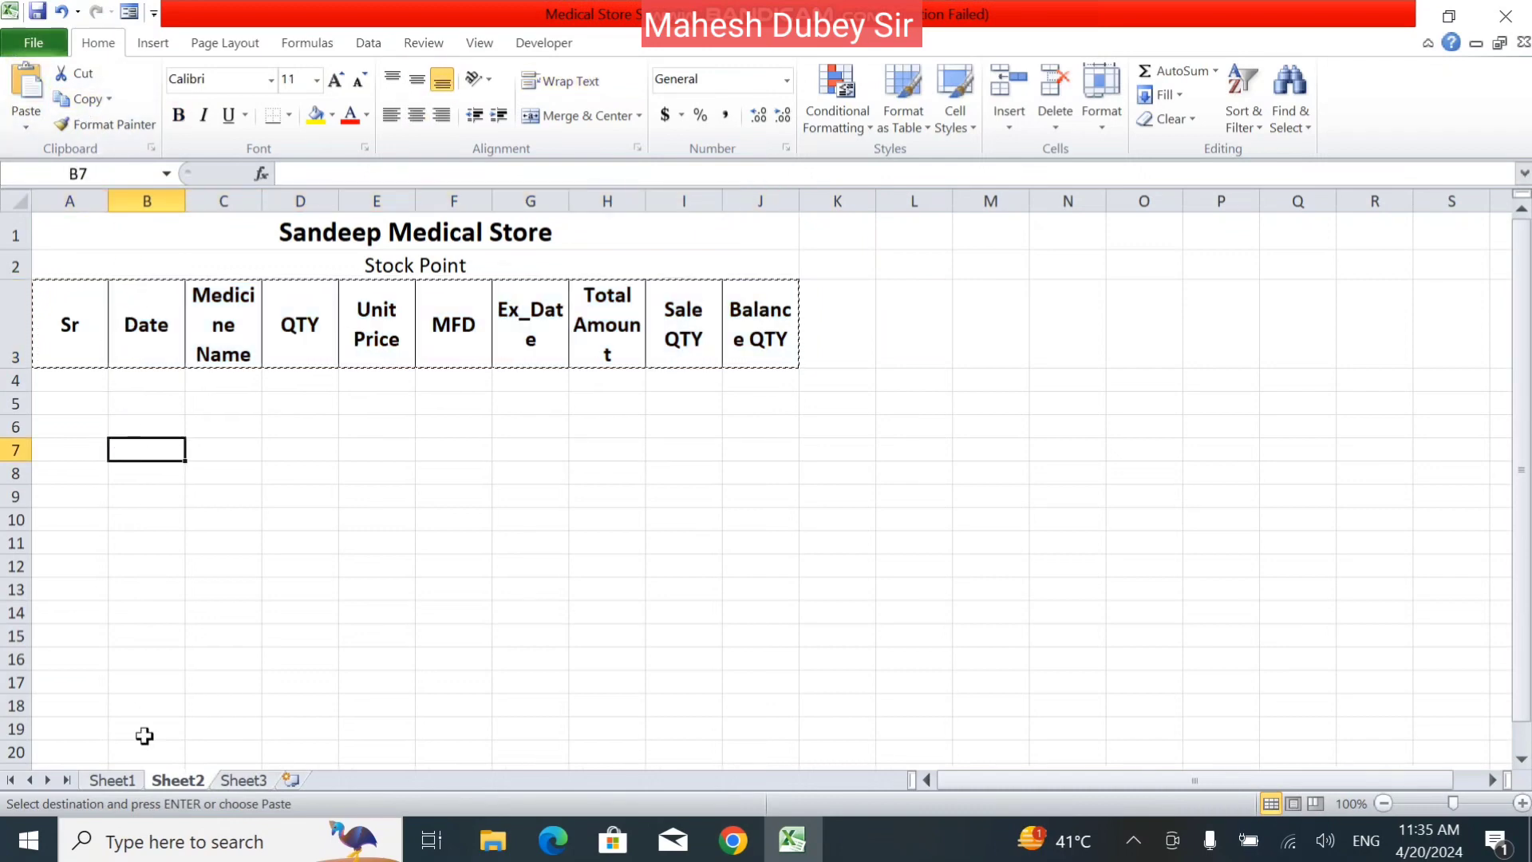
left_click(24, 121)
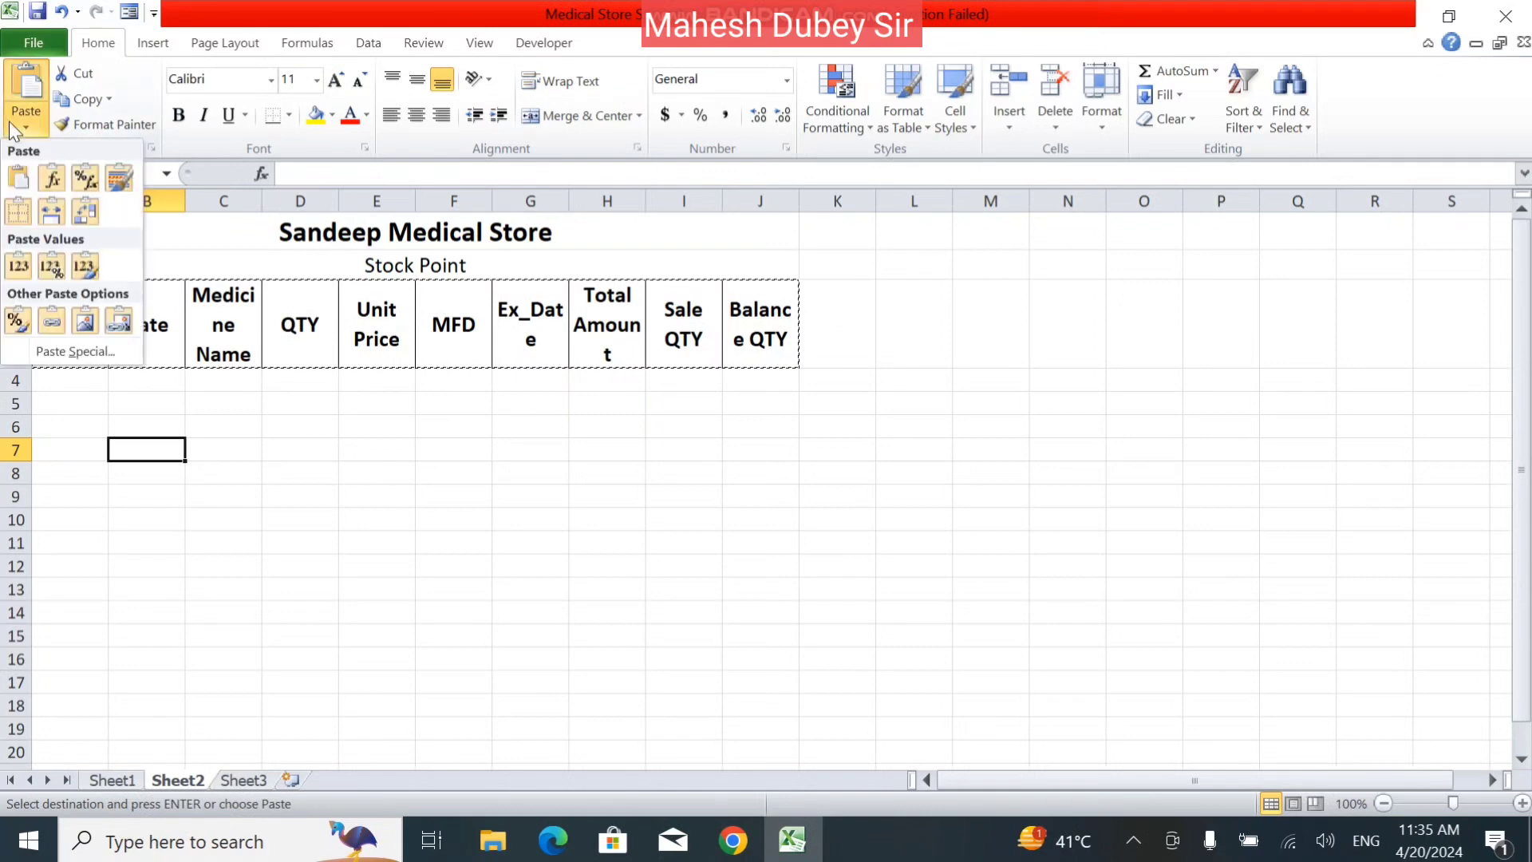
left_click(76, 213)
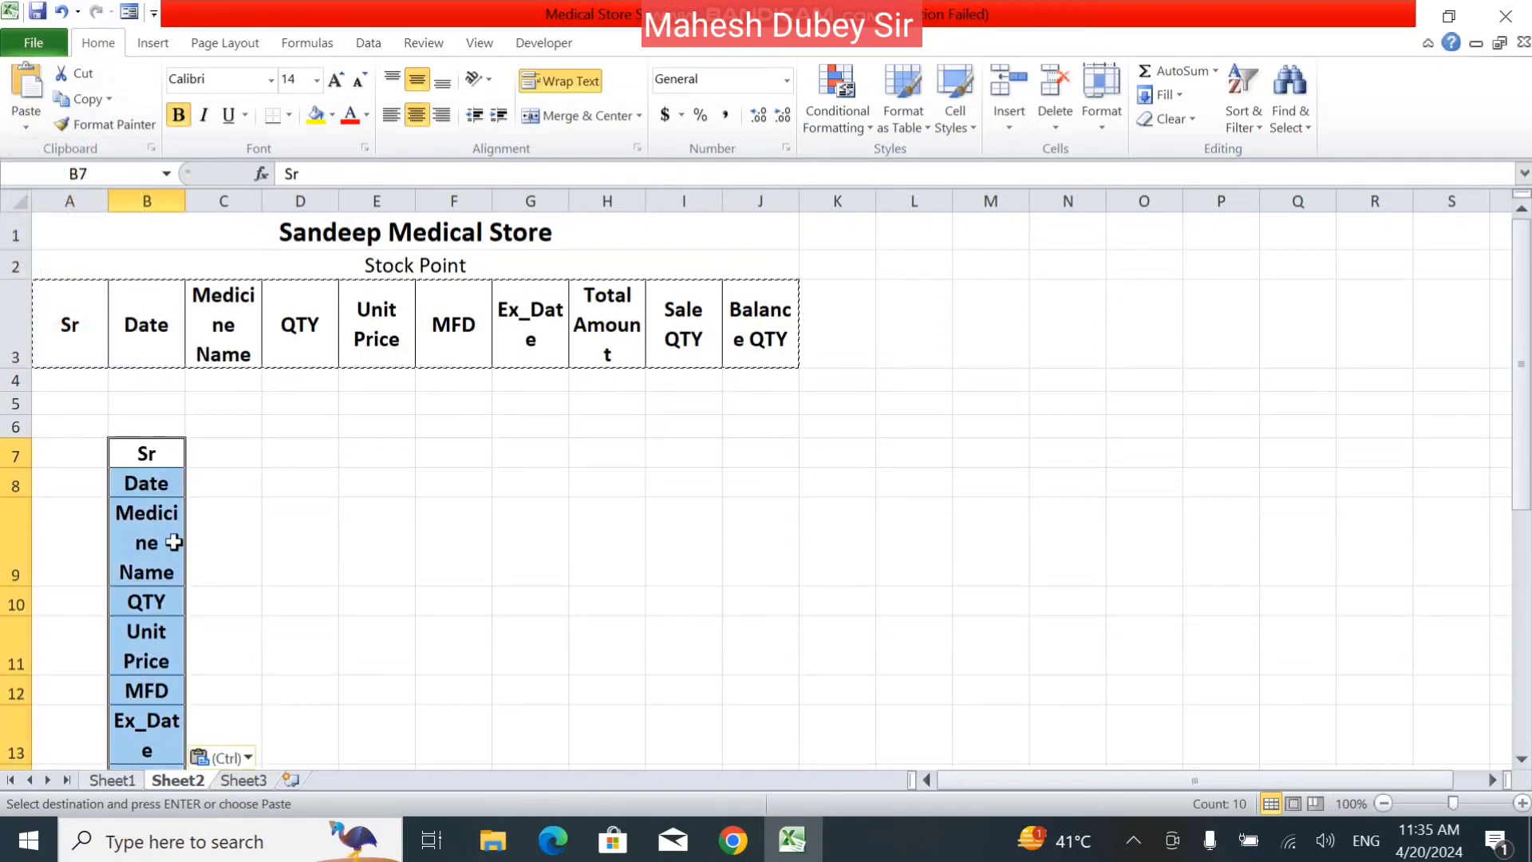
Clear the transposed headings, and undo both the clearing and the transposed paste.
key("Escape")
key("Delete")
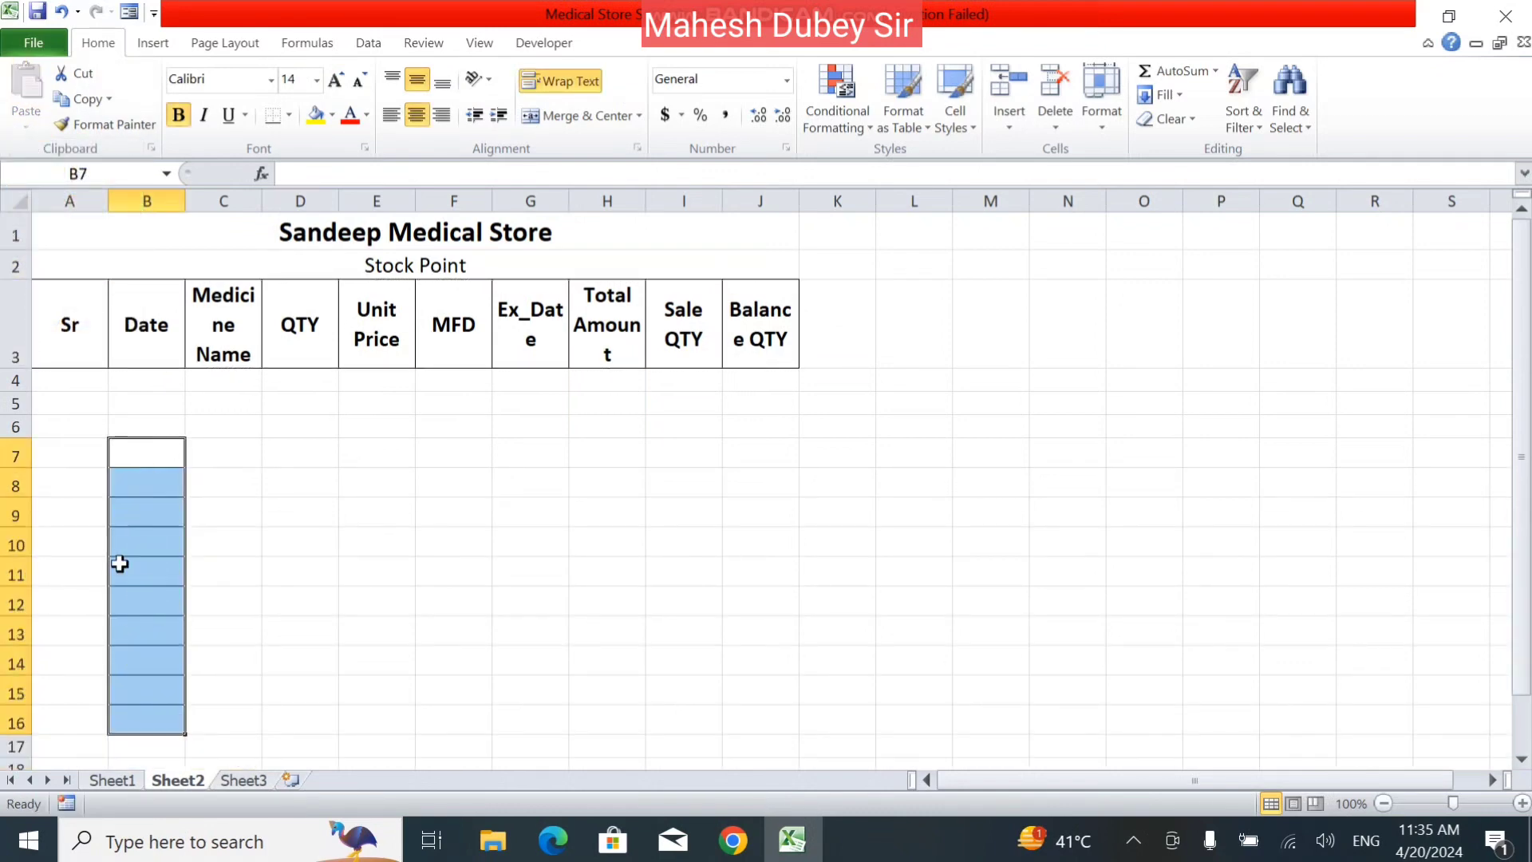
key("ctrl+z")
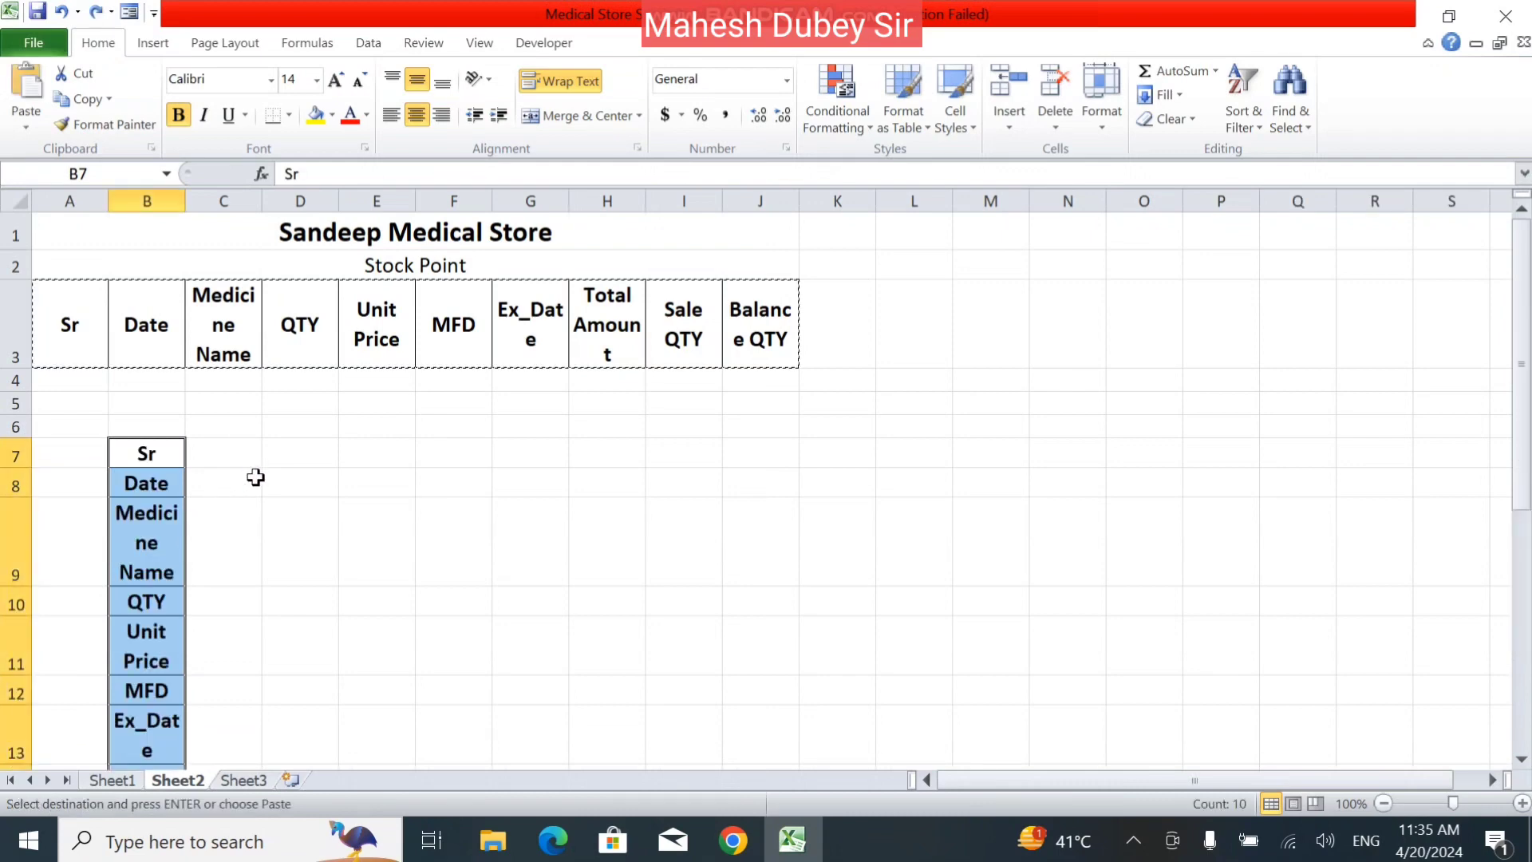
key("ctrl+z")
Enter Sun in cell D7 and autofill the weekdays across to Sat in J7.
left_click(265, 448)
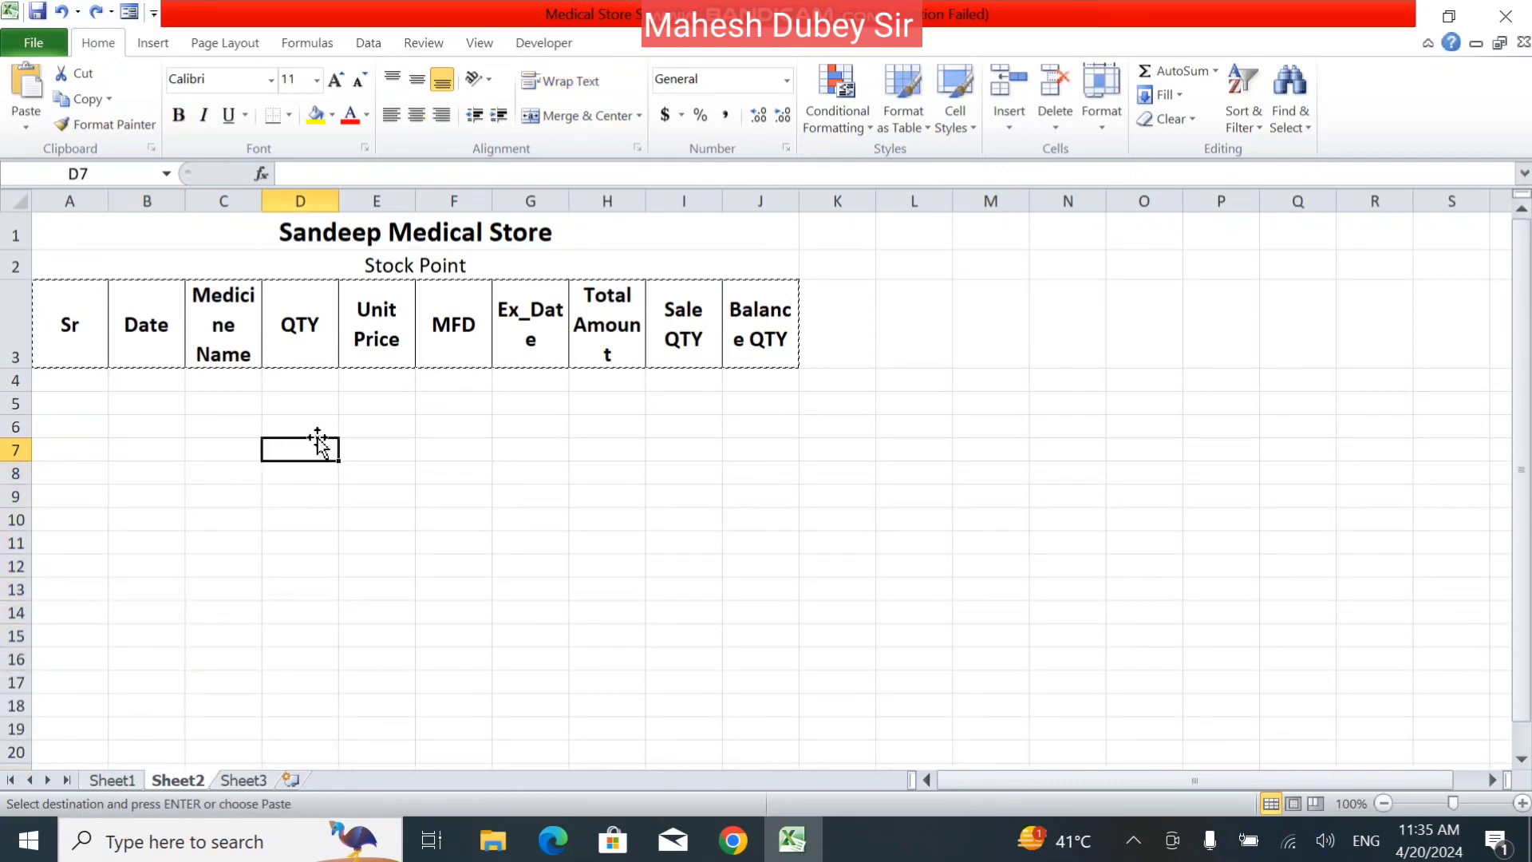
type("Sun")
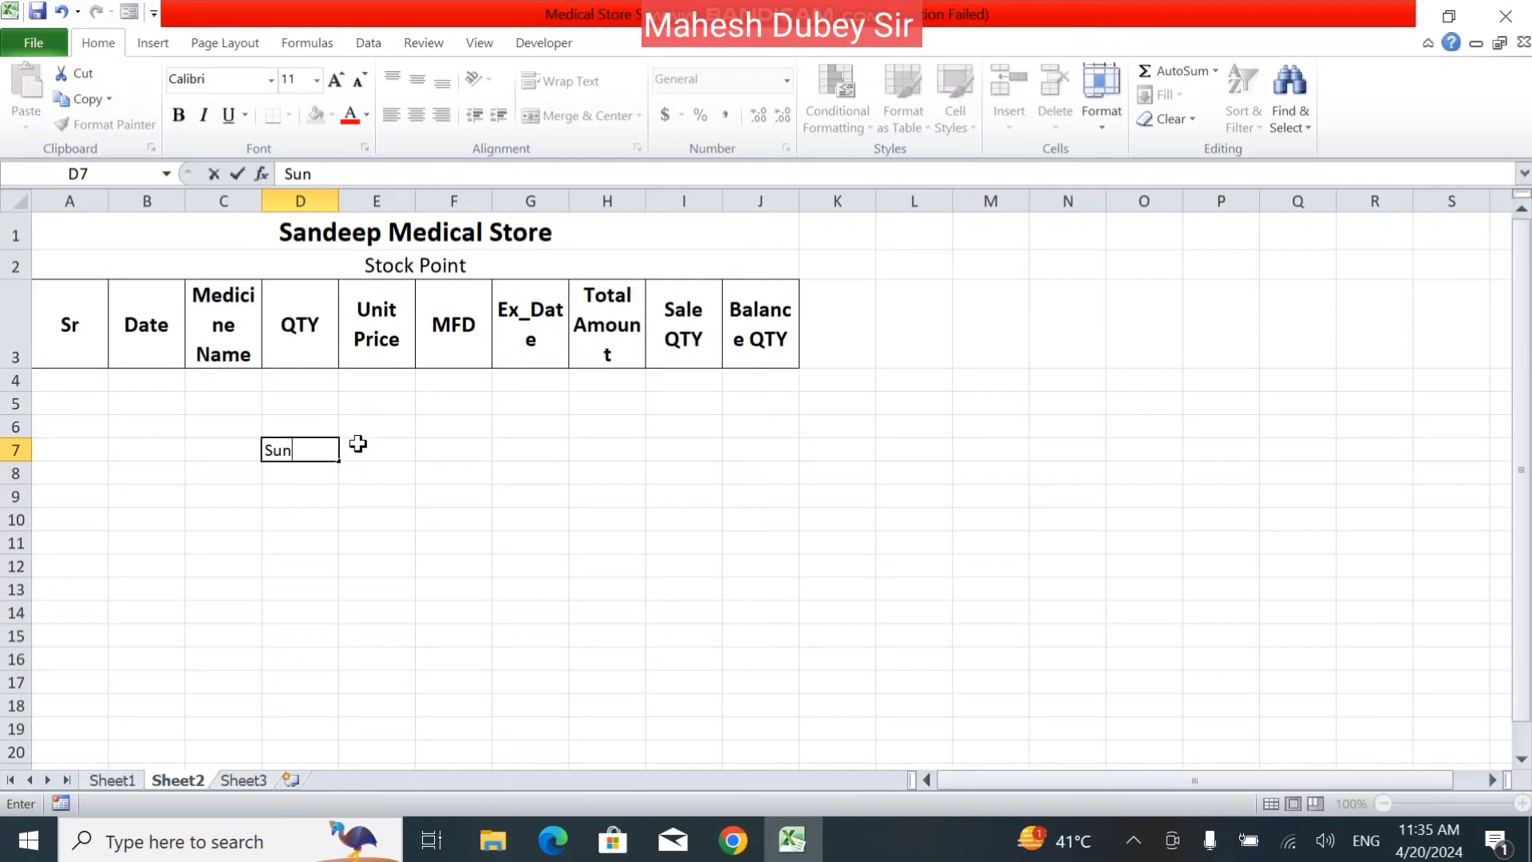
left_click_drag(343, 467, 821, 436)
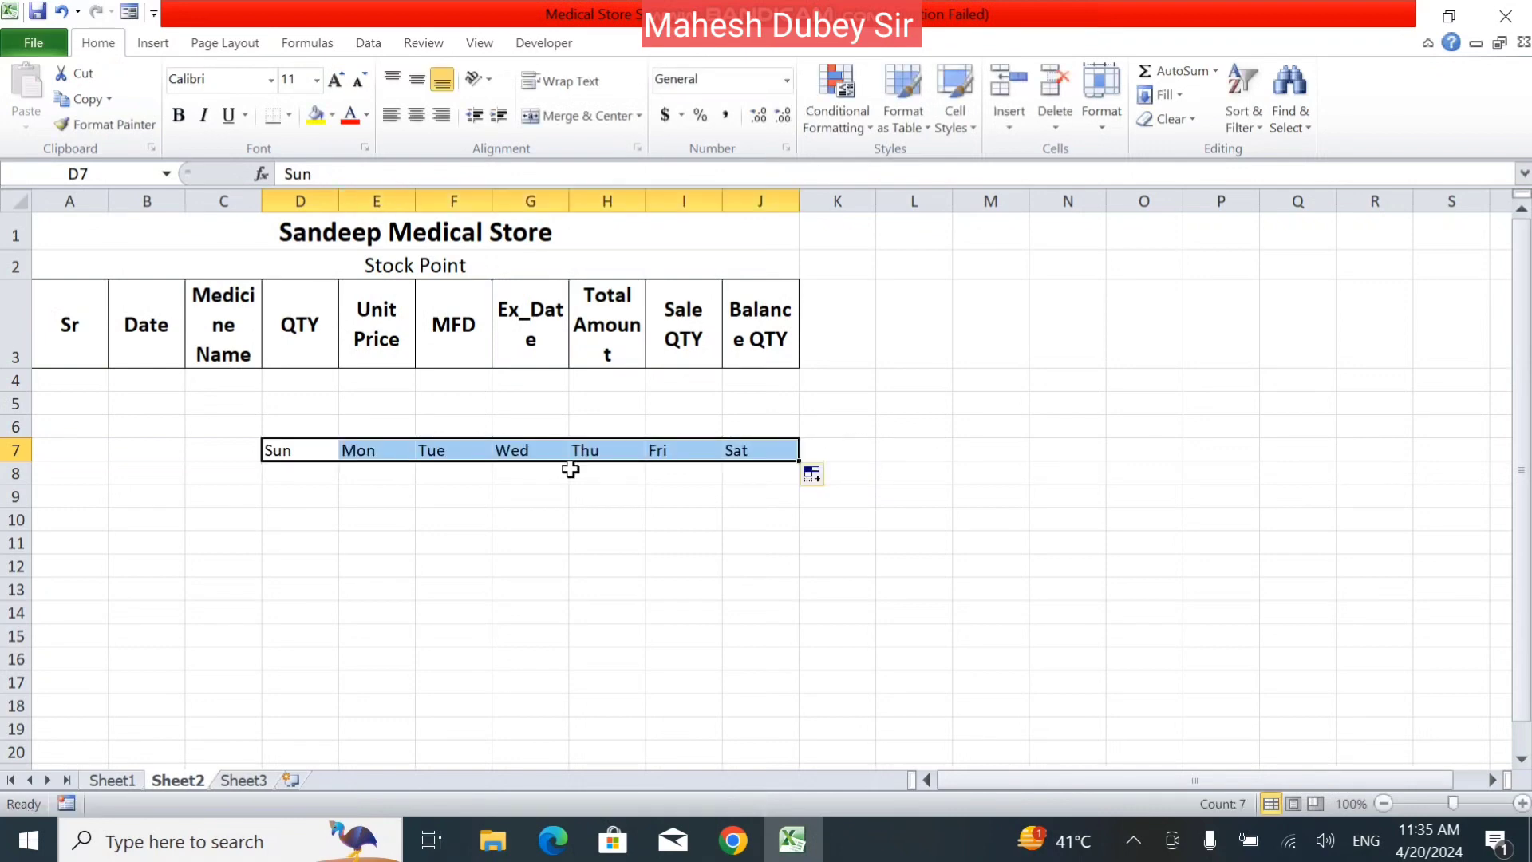
Copy the weekdays in D7:J7 and paste them transposed as a column starting at B9.
left_click(83, 99)
left_click(149, 489)
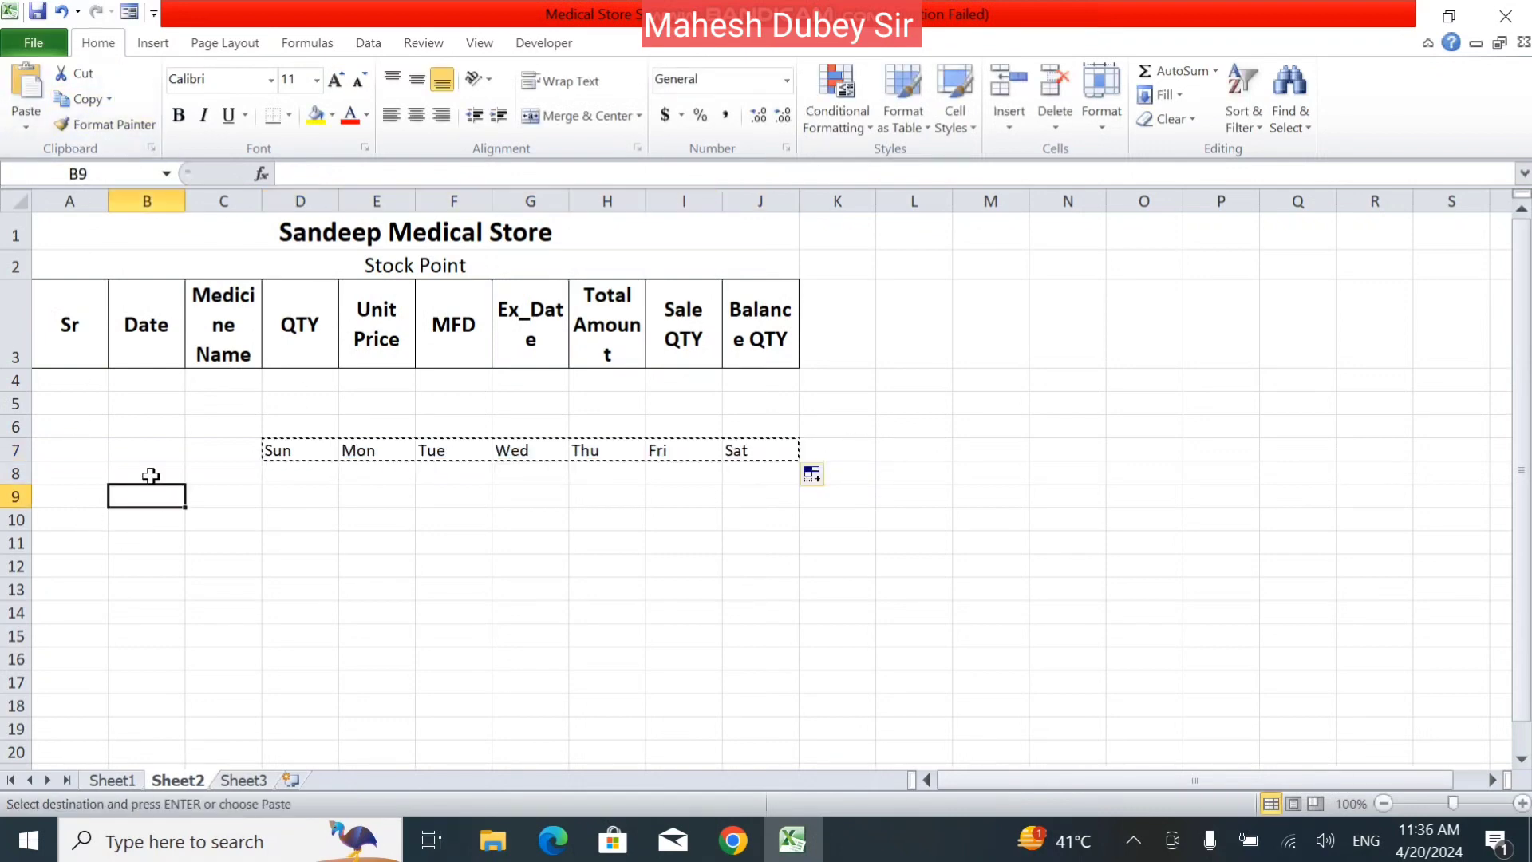
left_click(25, 126)
left_click(88, 209)
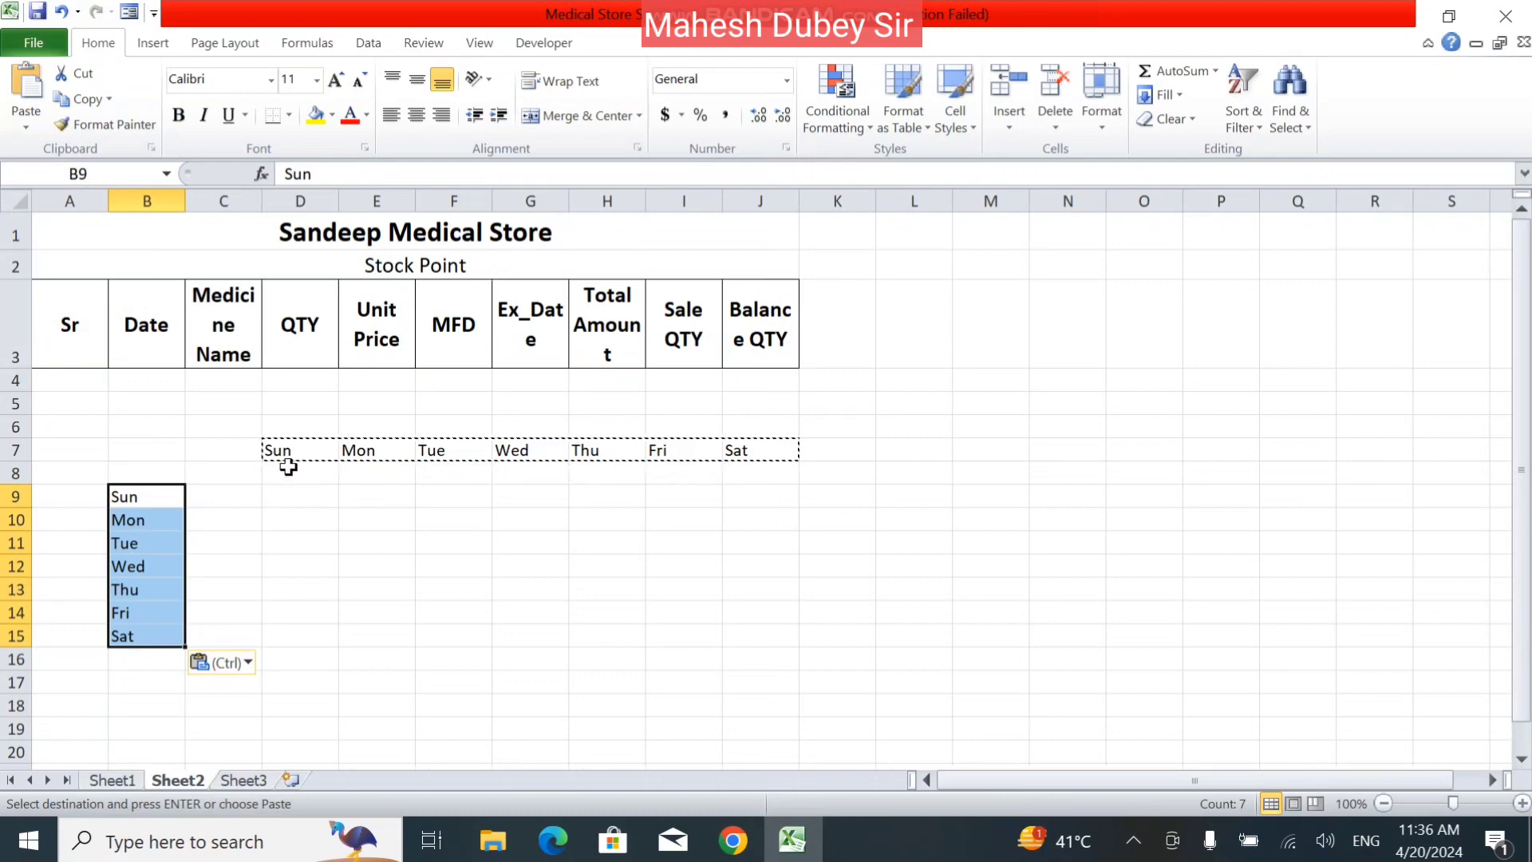
Copy the headings Medicine Name to Total Amount in C3:H3 and paste them as links starting at D11.
left_click(25, 118)
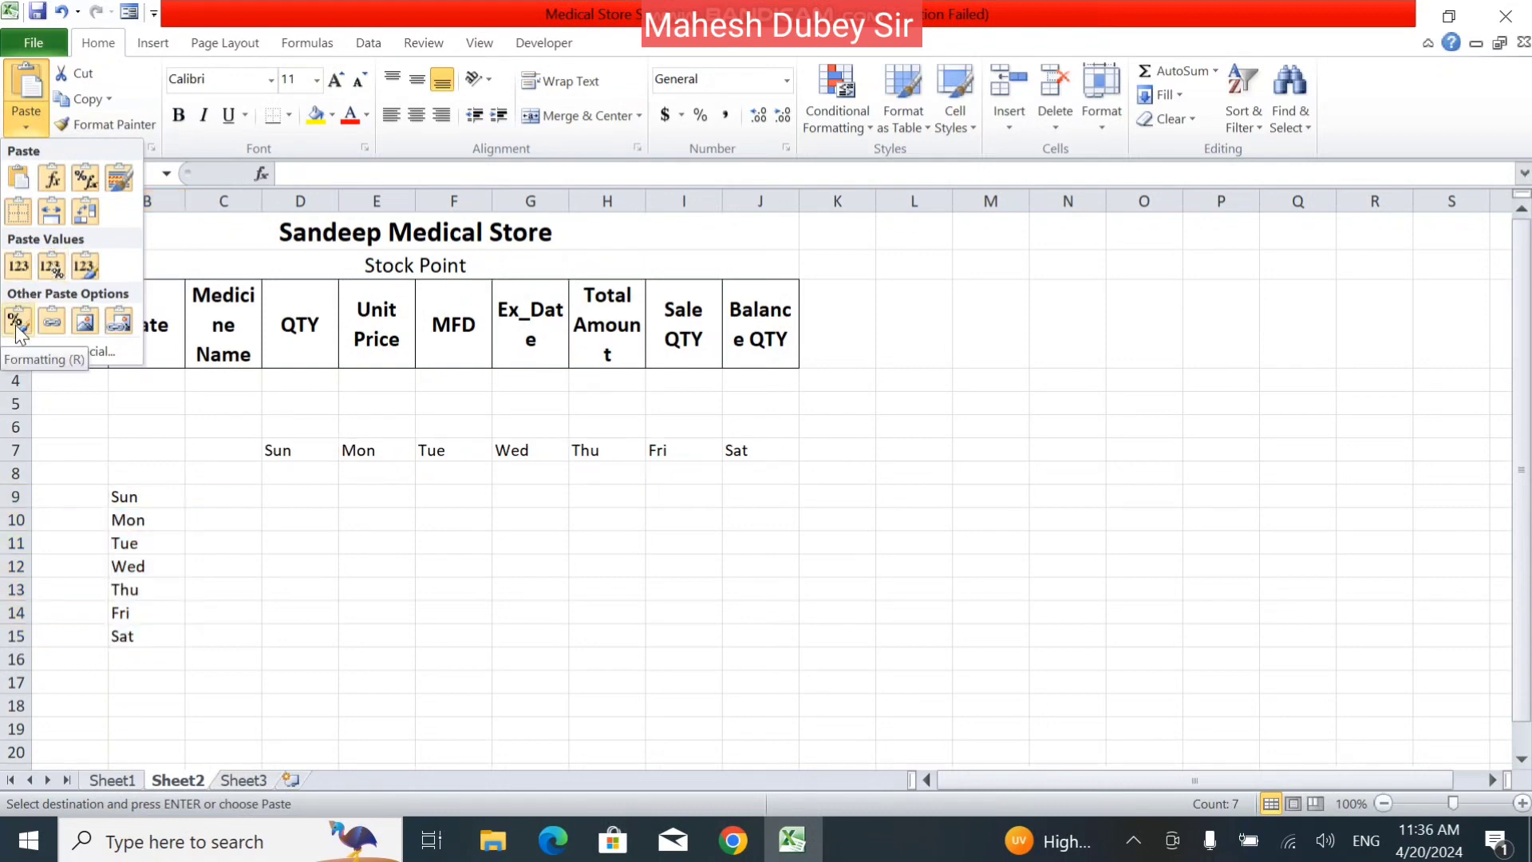
left_click(314, 341)
left_click_drag(220, 323, 607, 343)
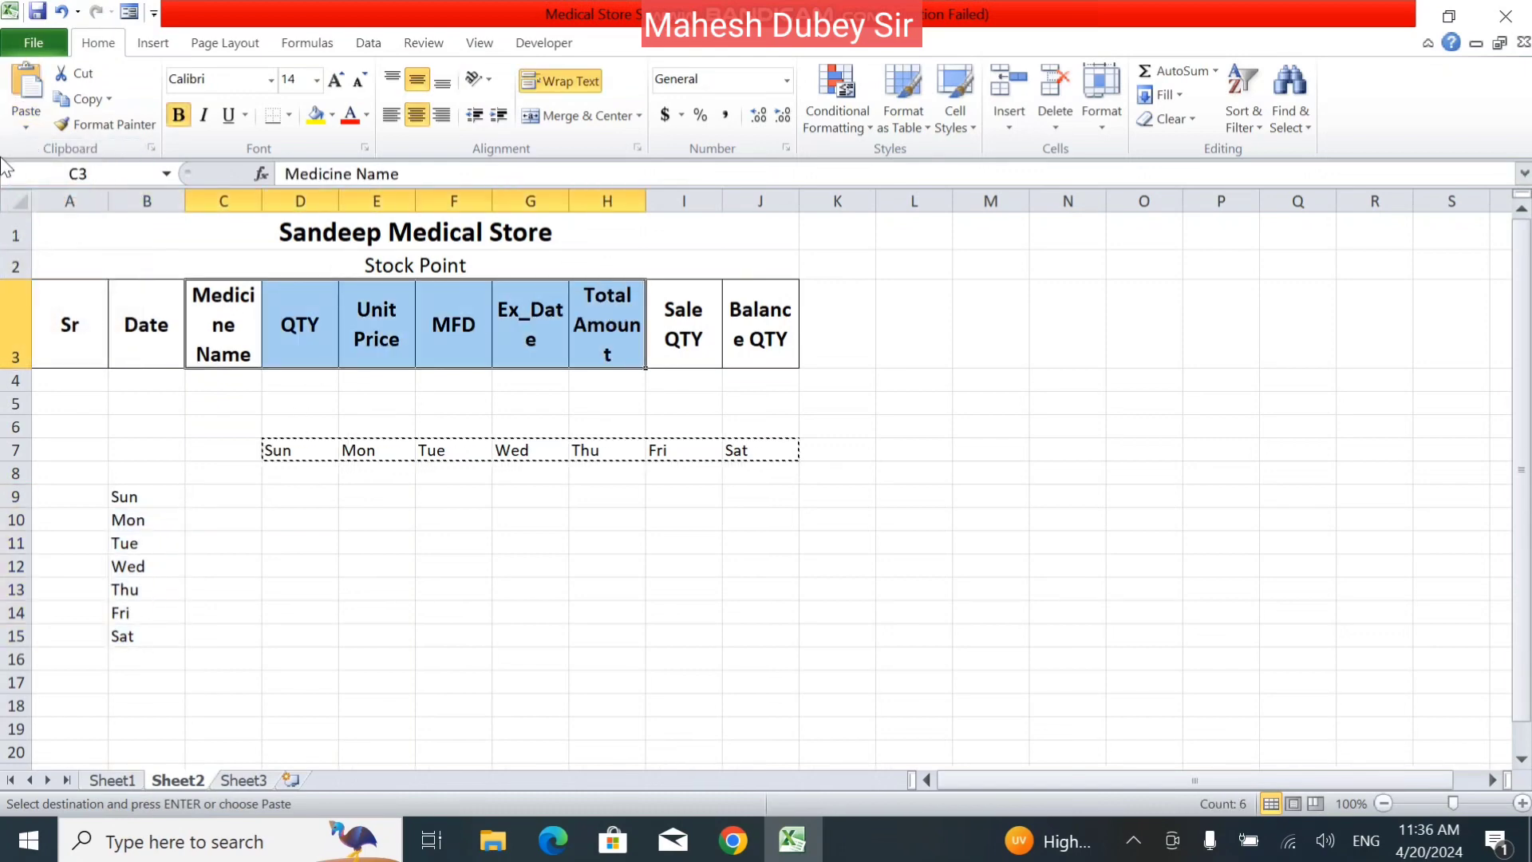
left_click(84, 98)
left_click(21, 125)
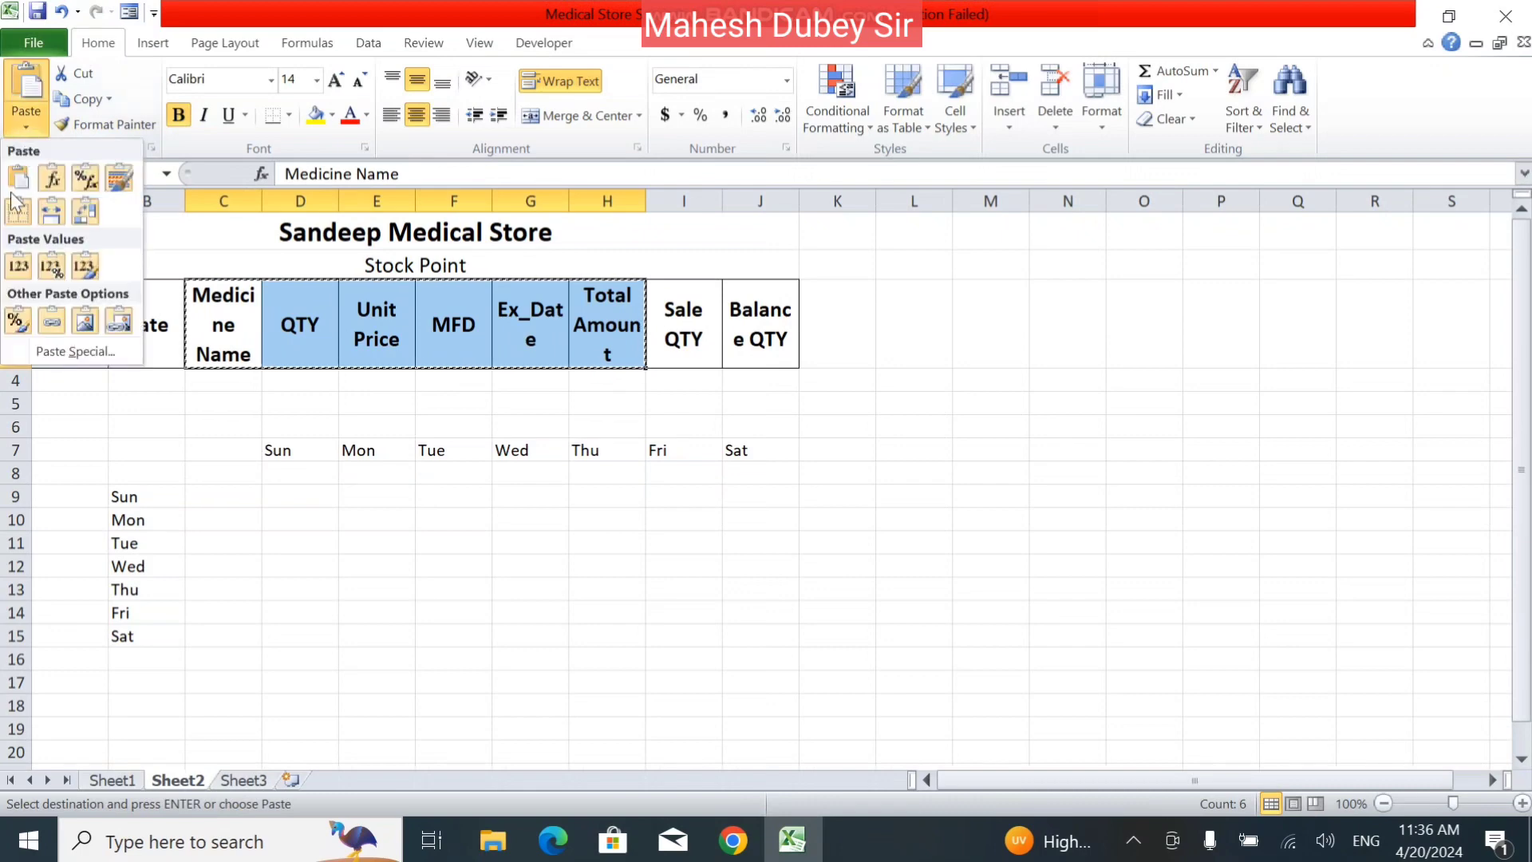
left_click(264, 536)
left_click(264, 538)
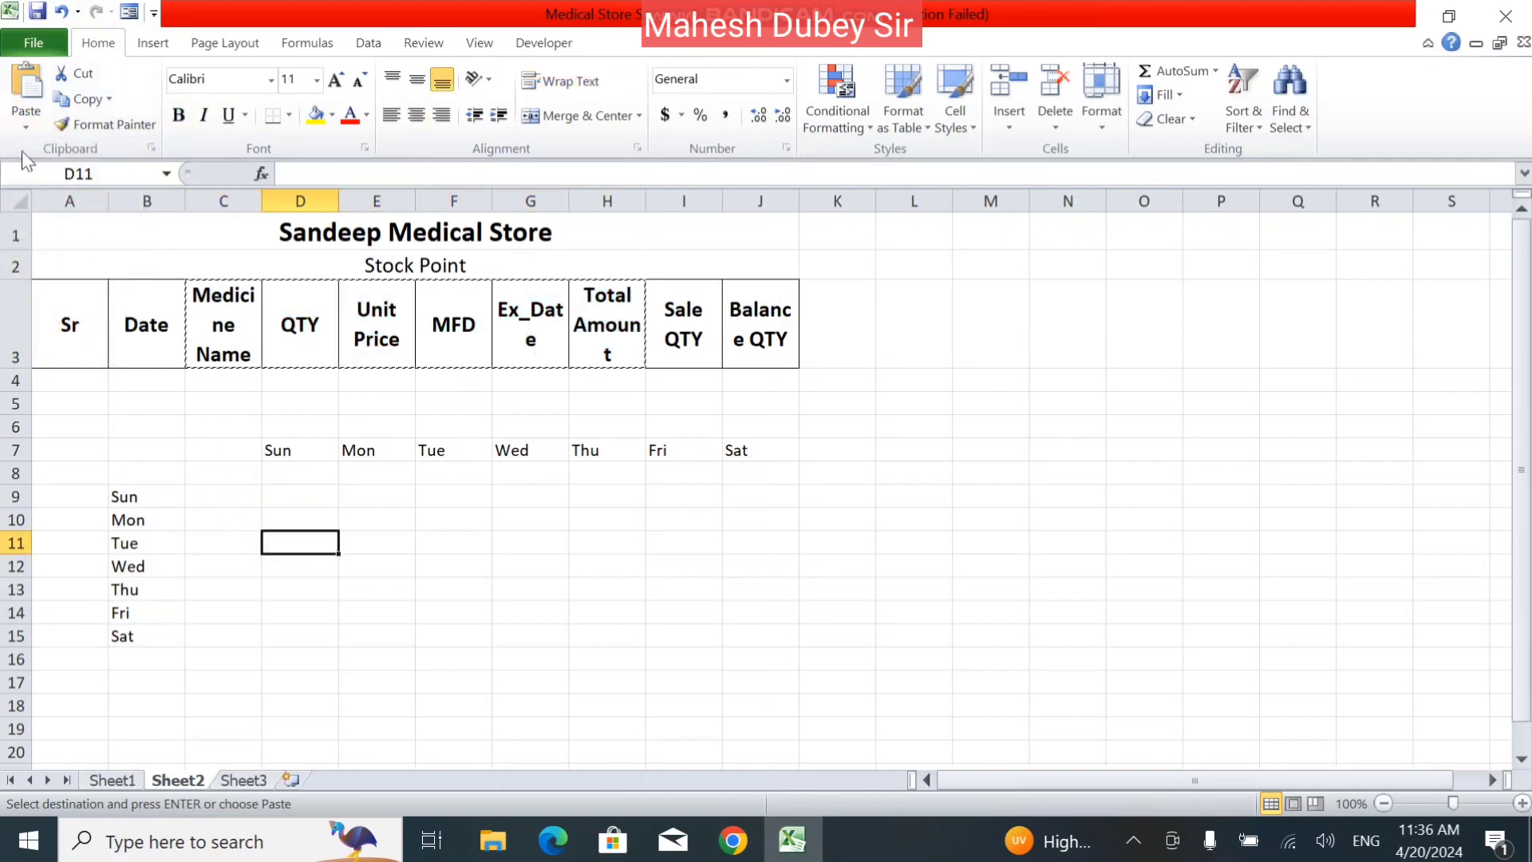
left_click(26, 128)
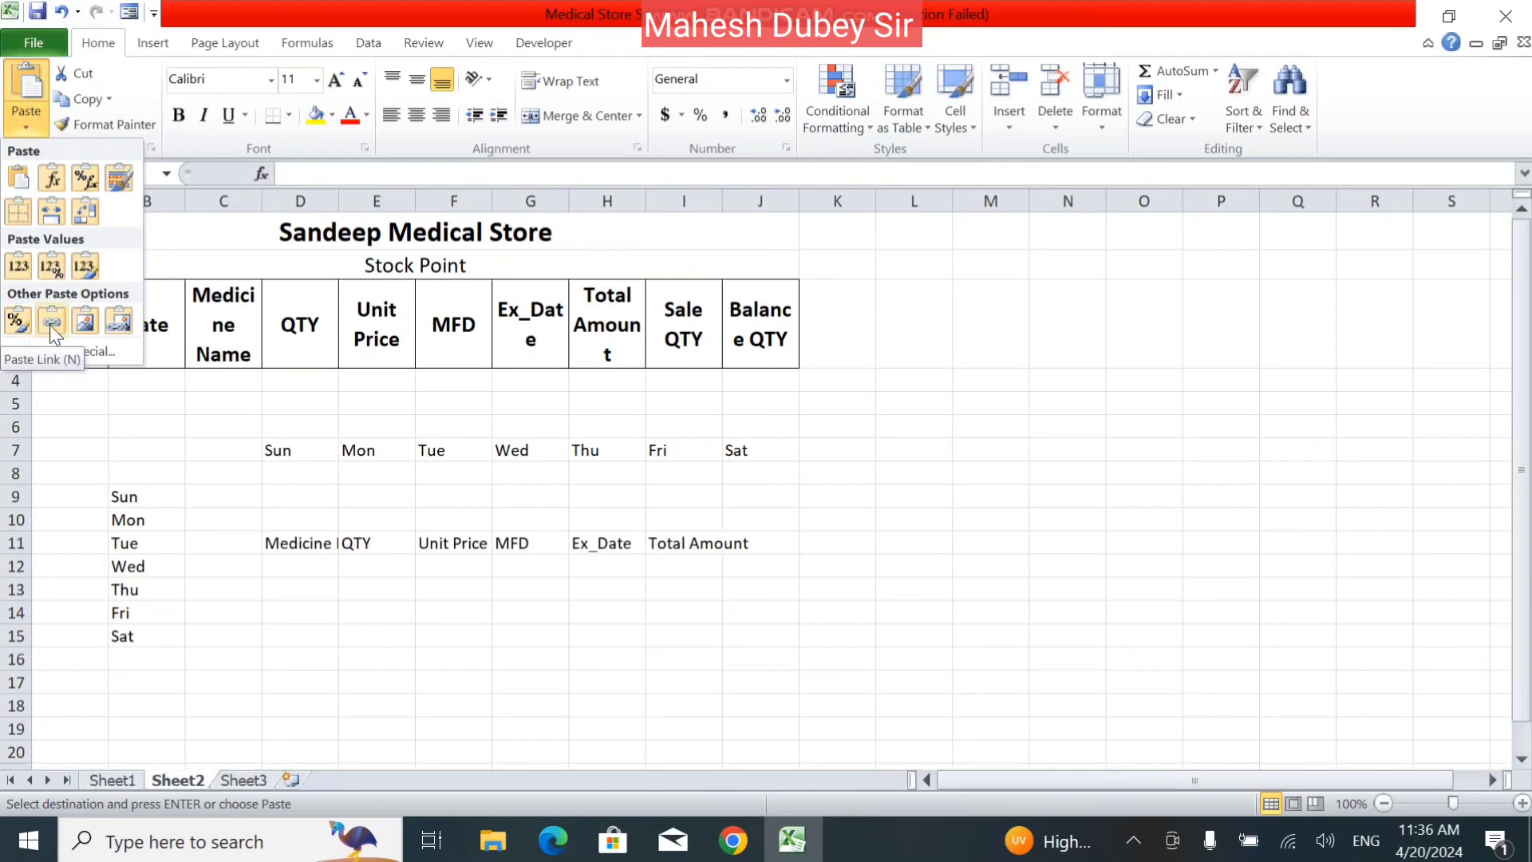
left_click(49, 324)
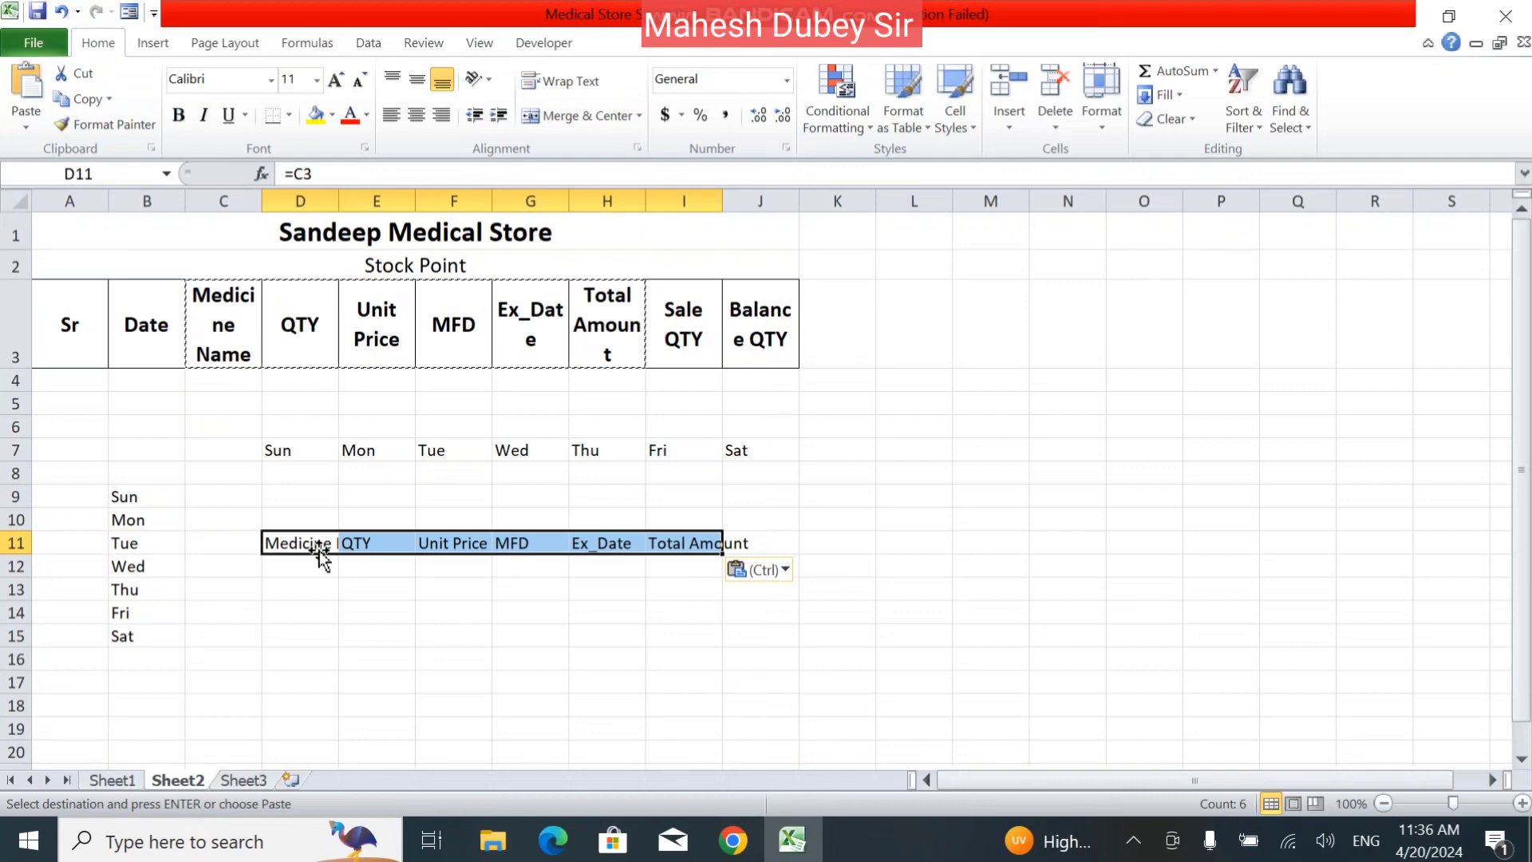
Reapply the Paste Link option to the headings pasted in D11:I11 and look over the remaining paste options.
left_click(778, 569)
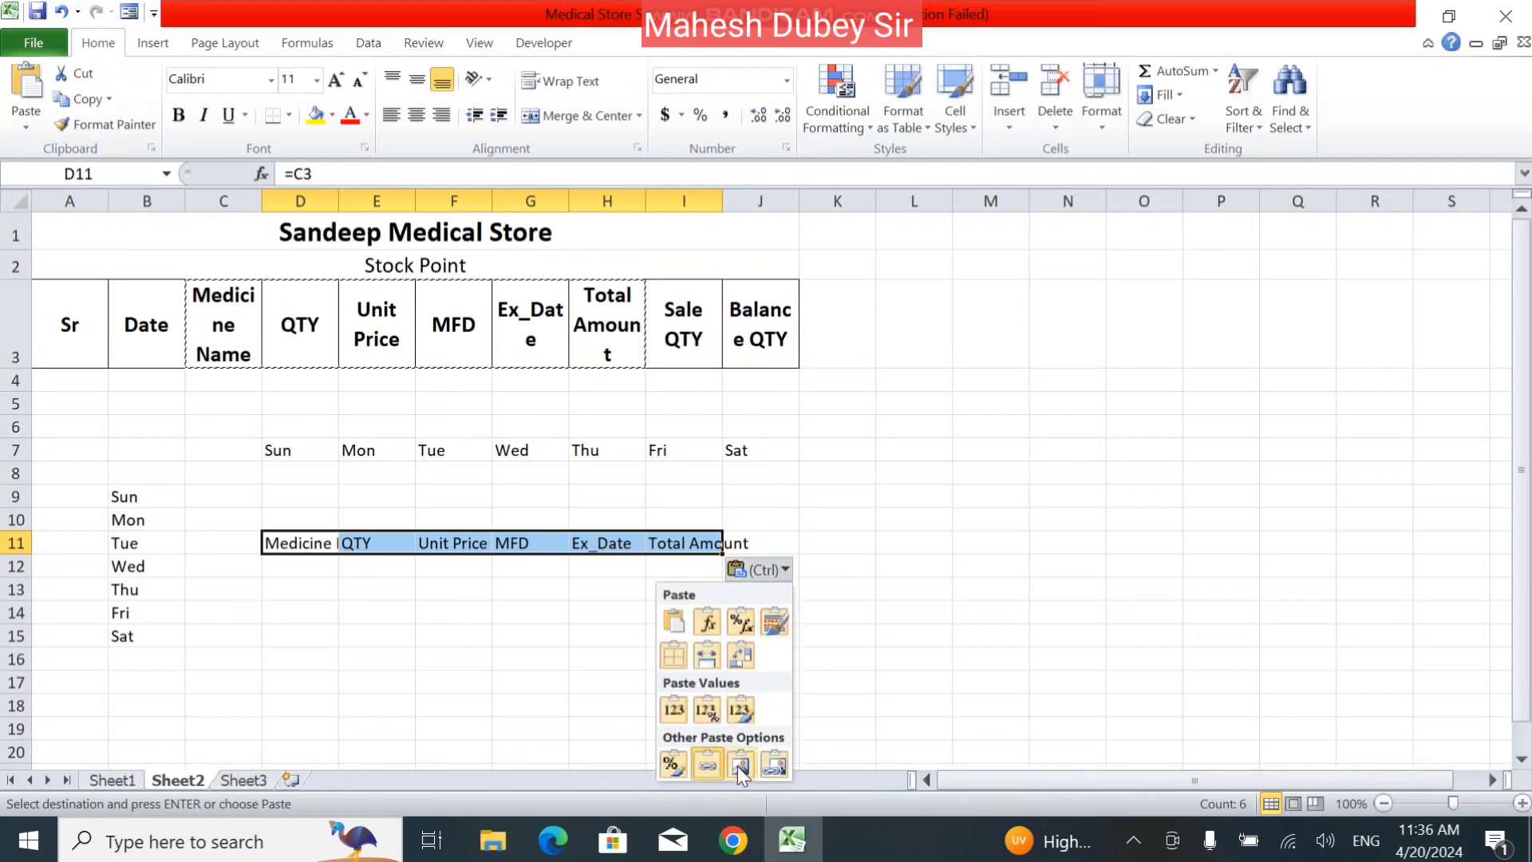
left_click(701, 758)
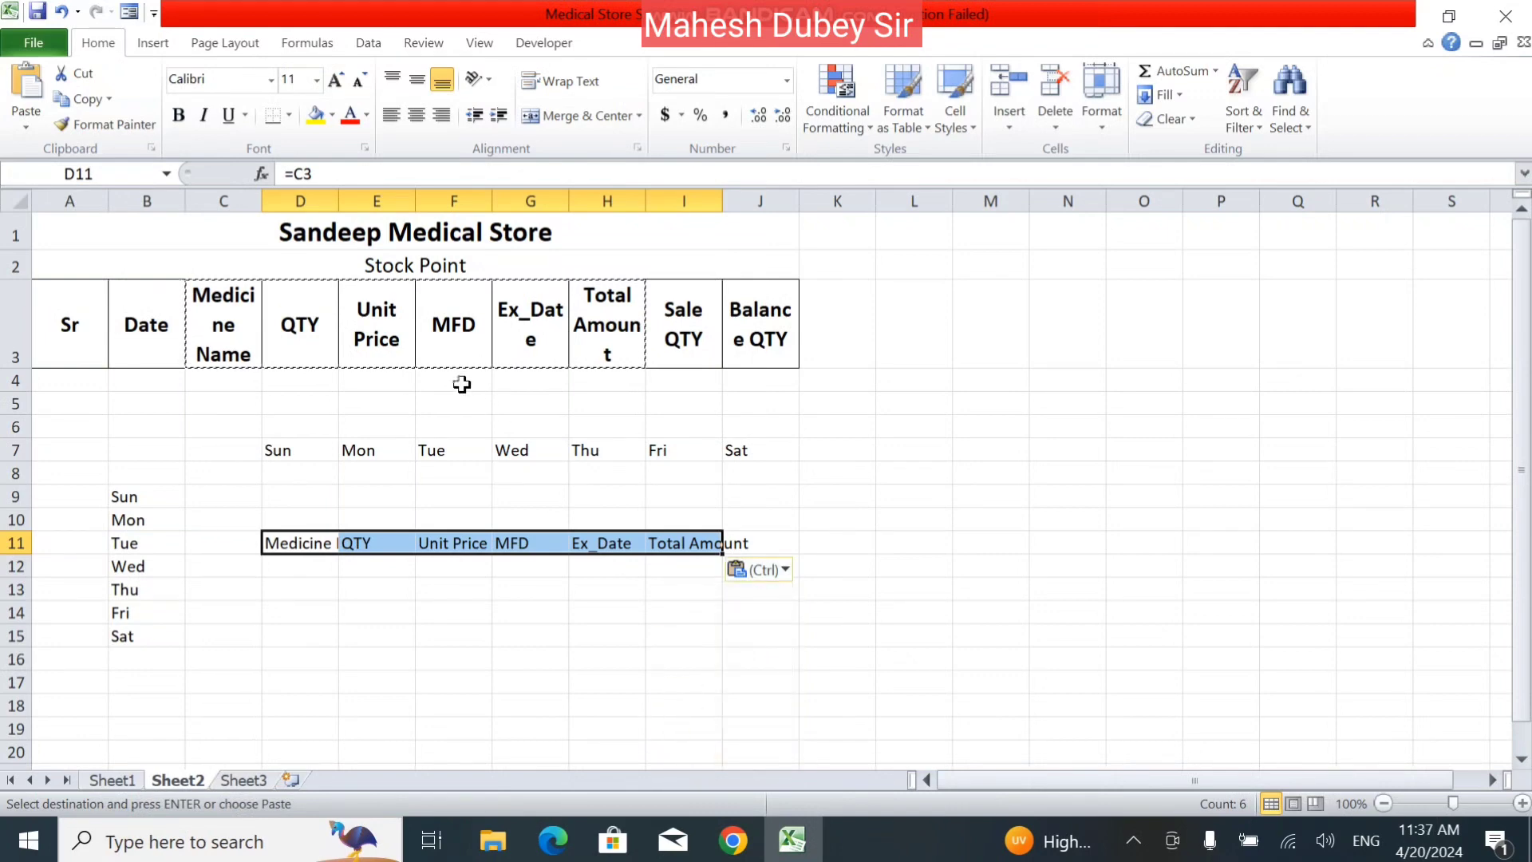
left_click(406, 574)
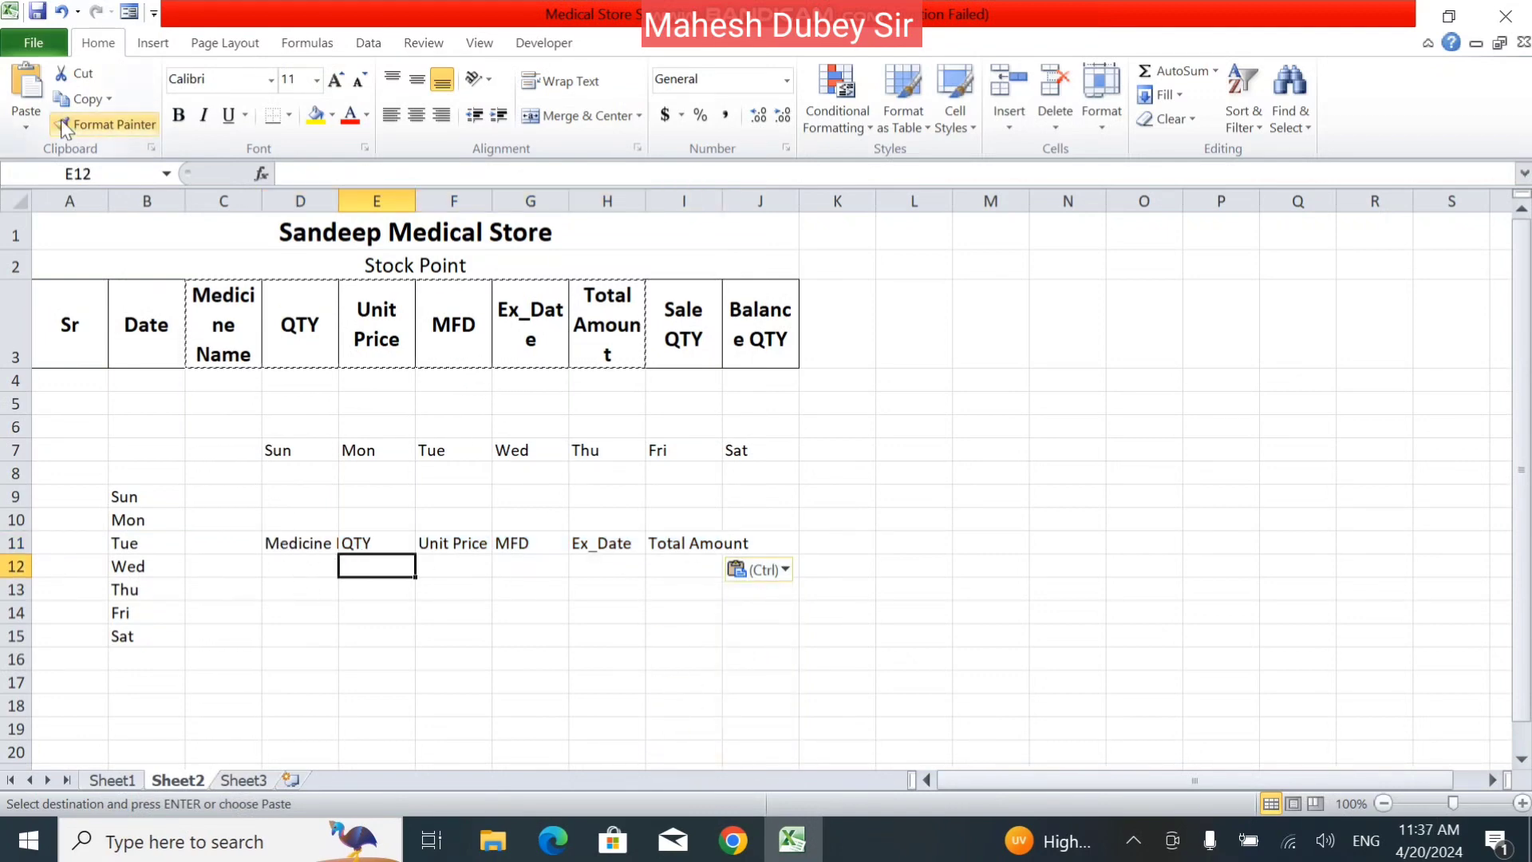
left_click(24, 122)
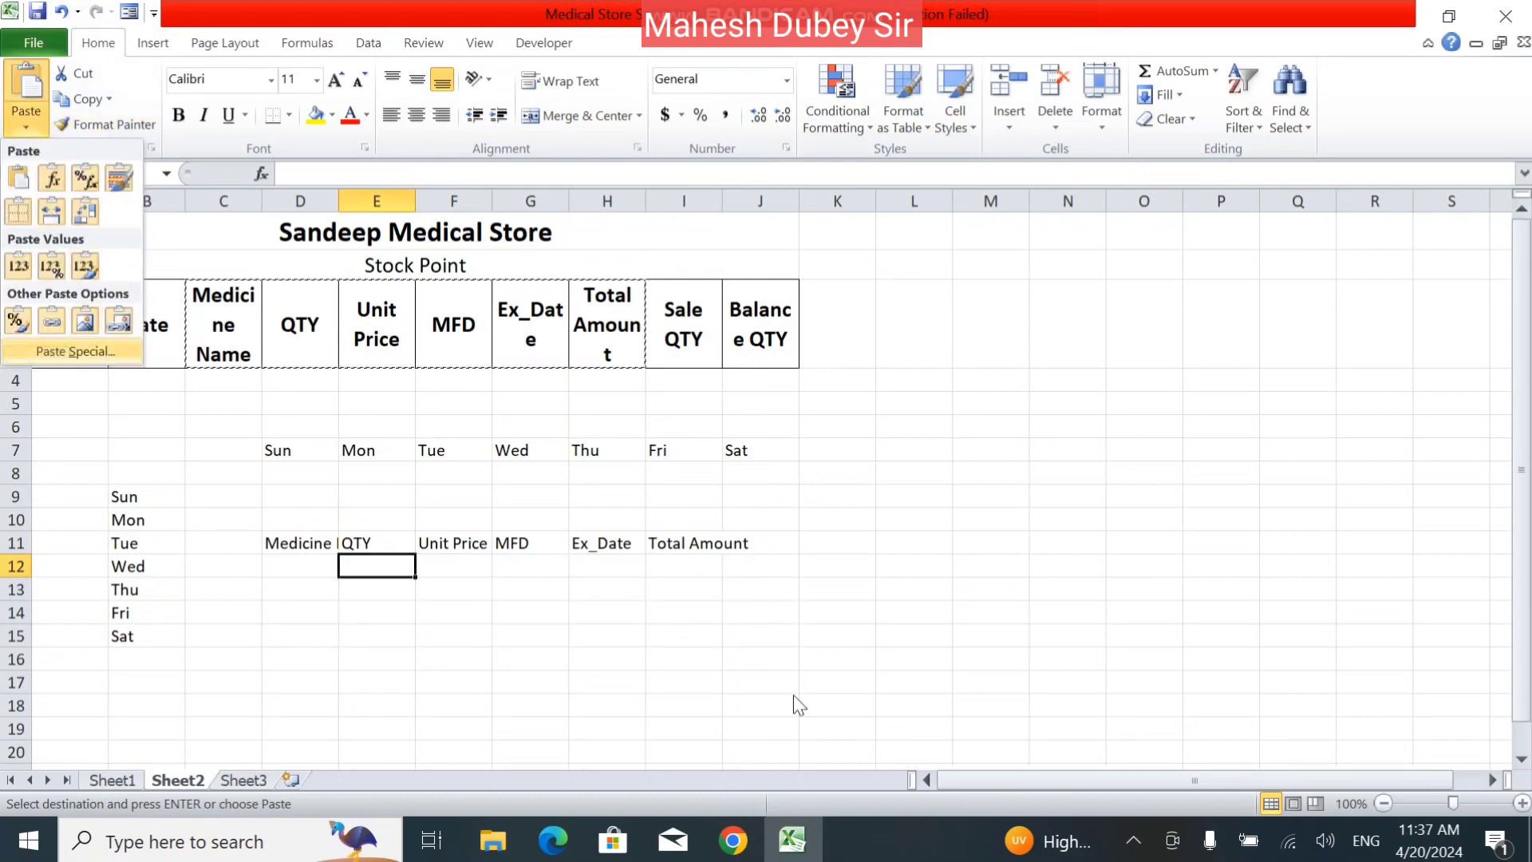
left_click(782, 574)
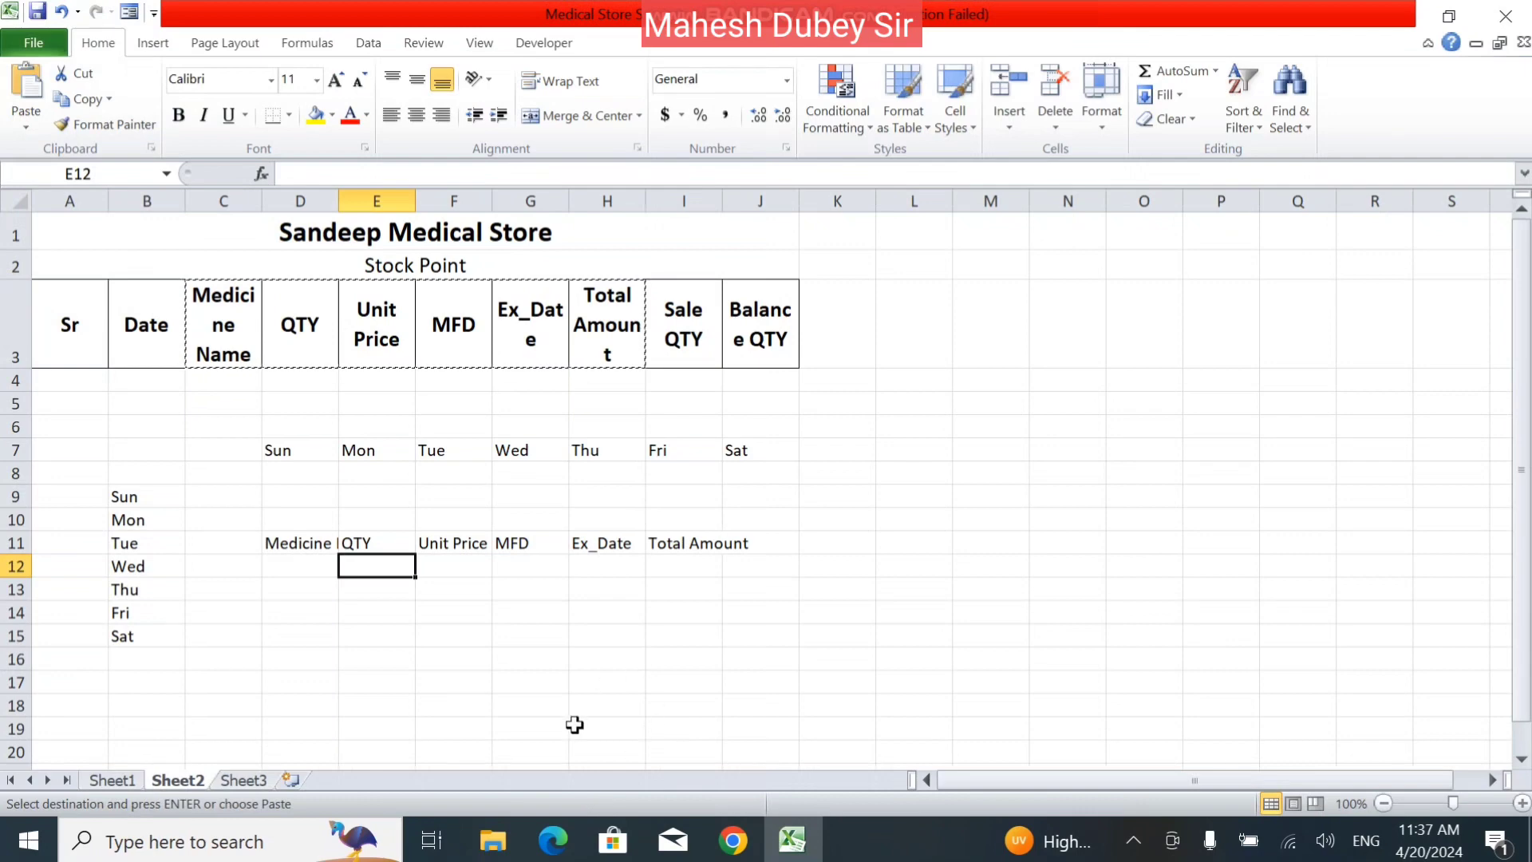
Copy the qa picture from the Pictures folder in File Explorer and return to the Excel workbook.
left_click(516, 843)
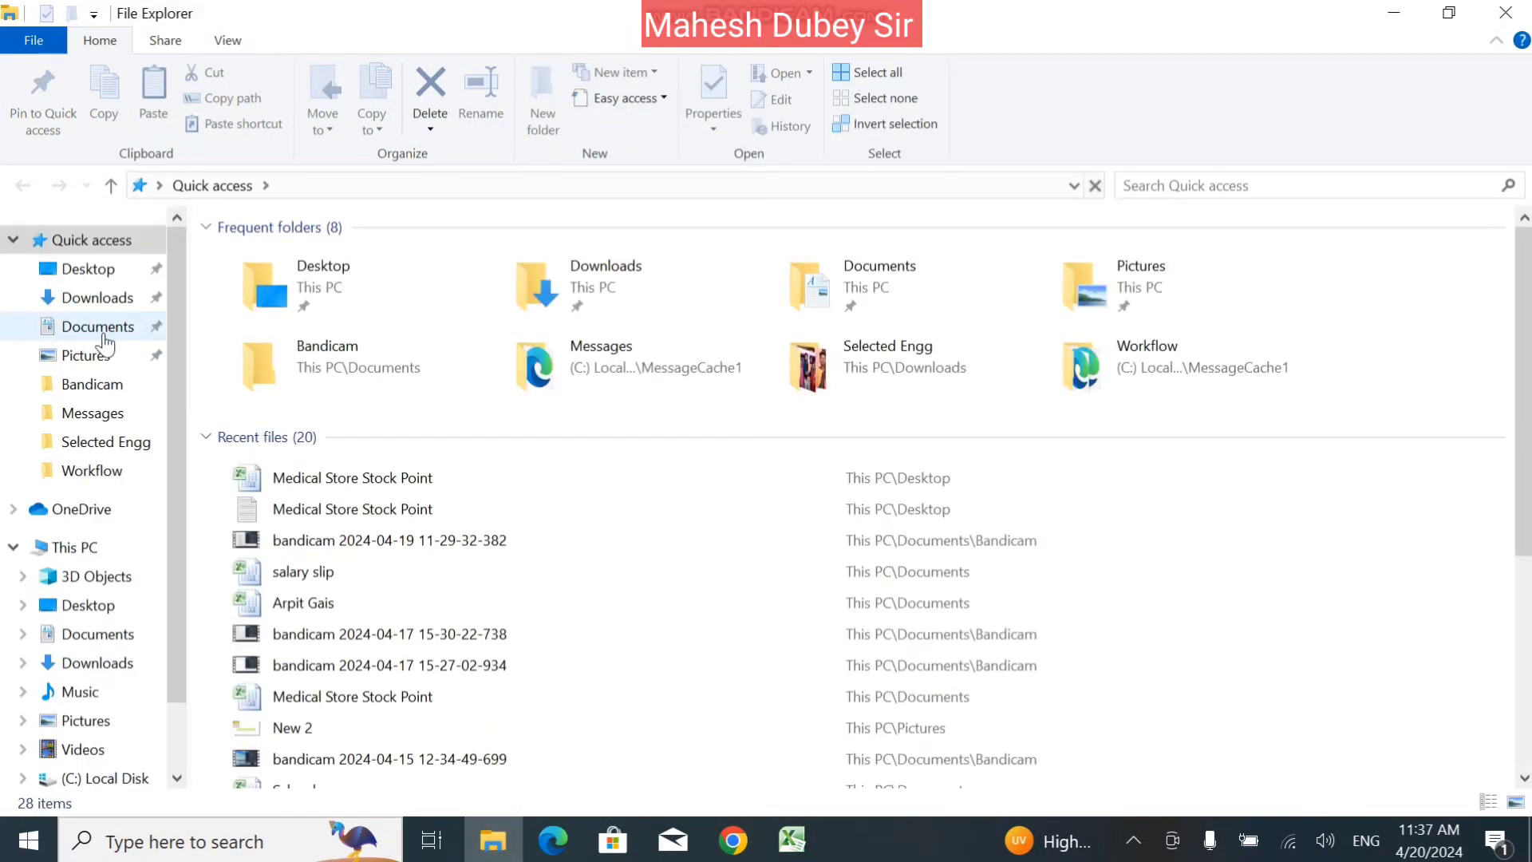
left_click(104, 359)
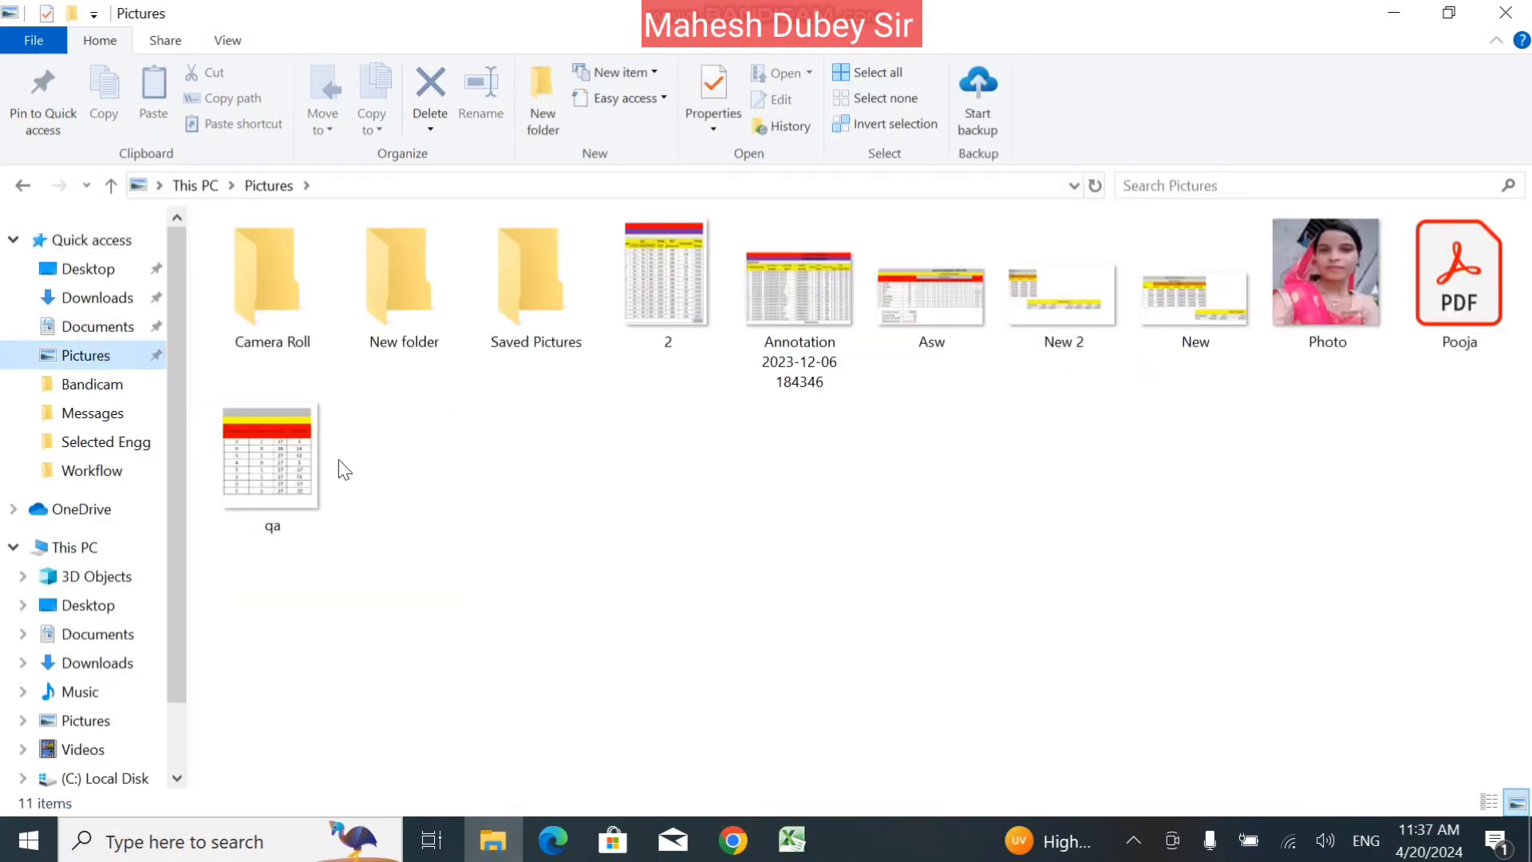
right_click(276, 443)
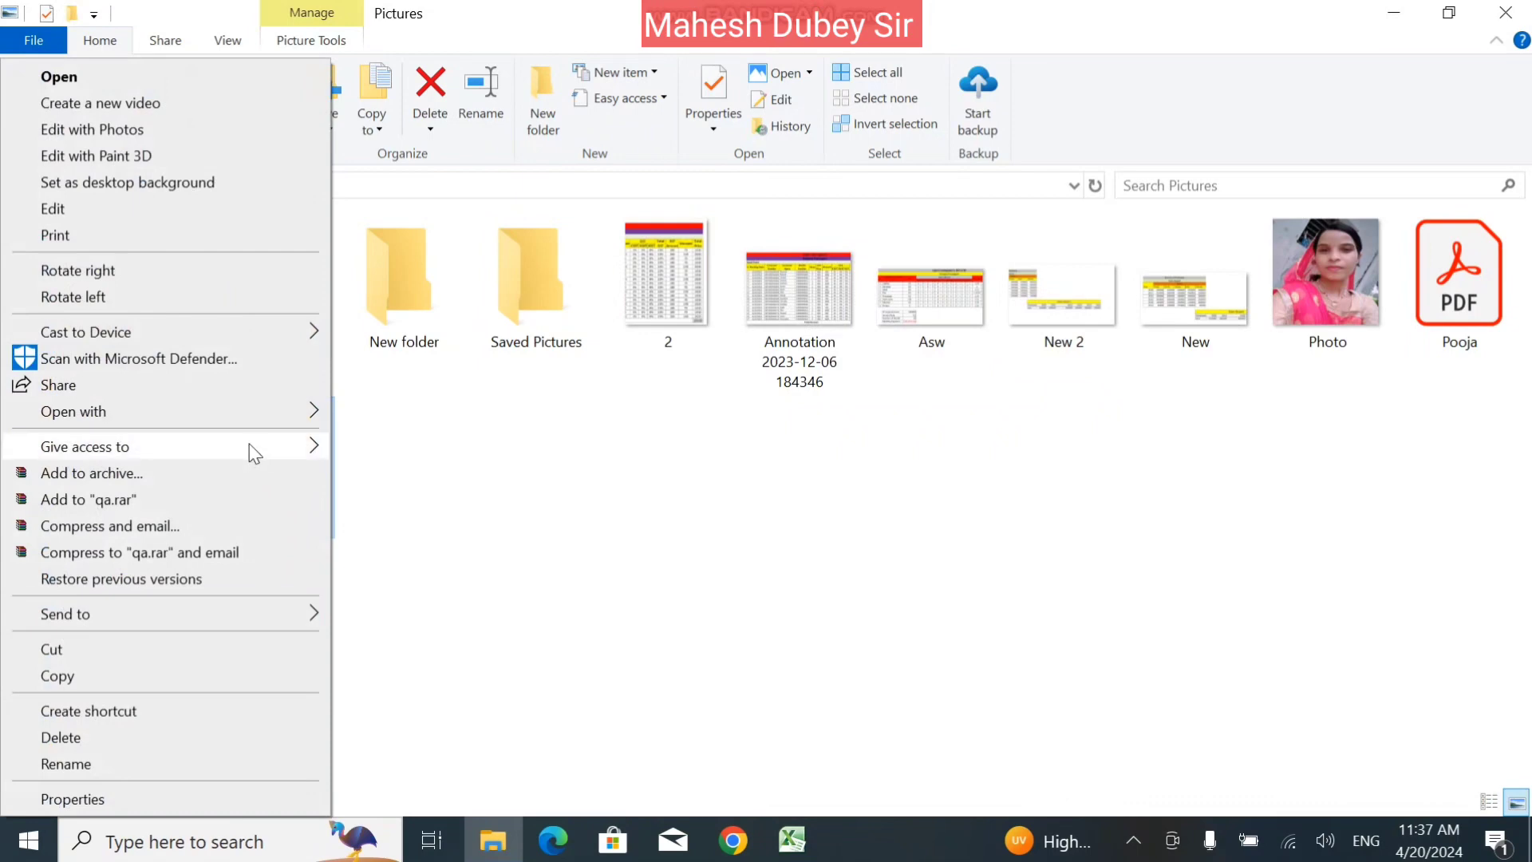
left_click(70, 678)
left_click(792, 839)
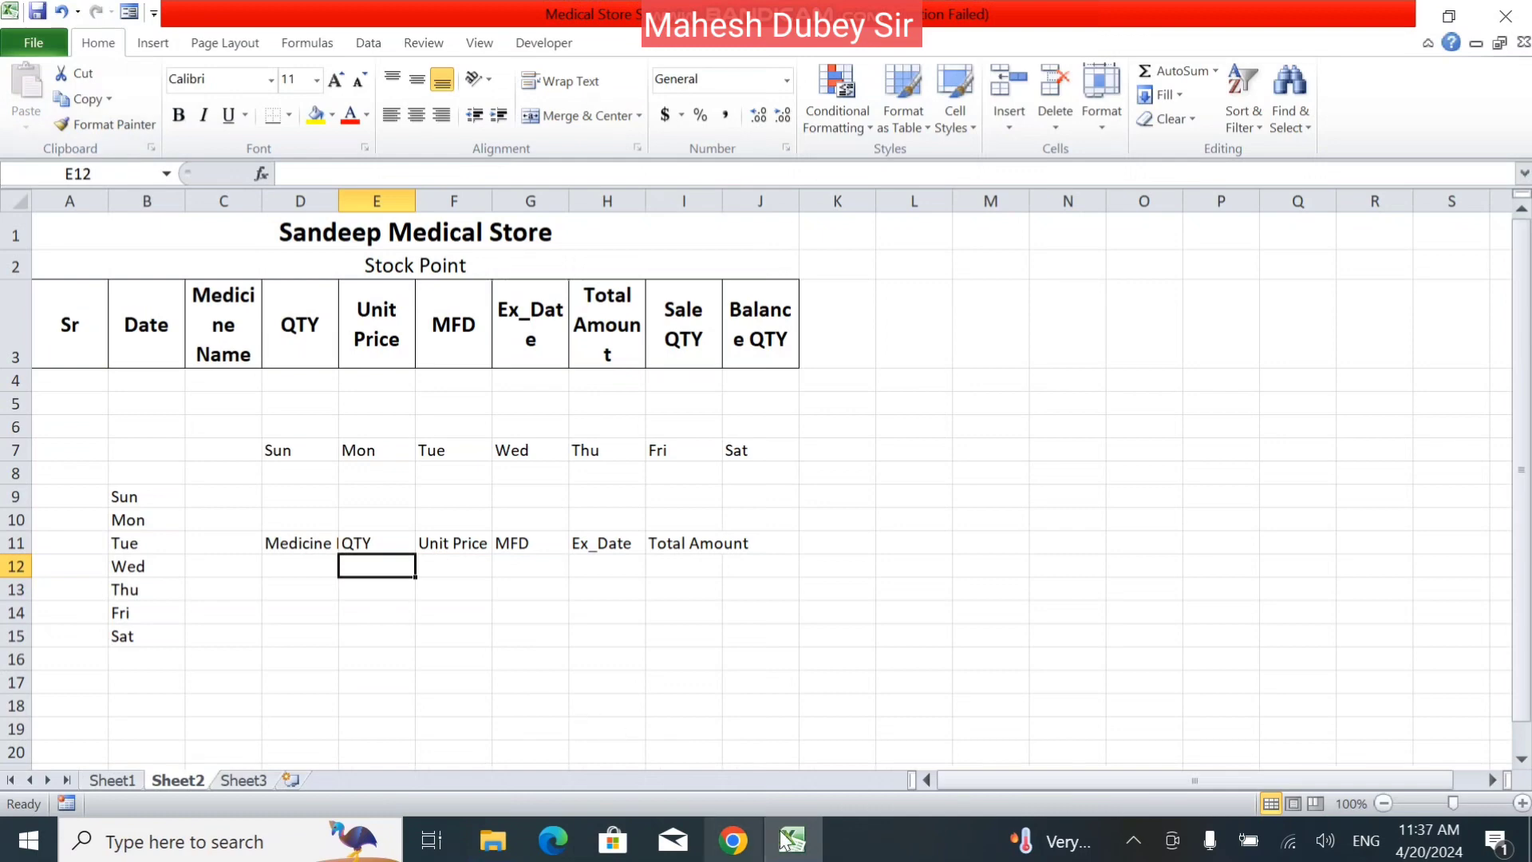
left_click(680, 682)
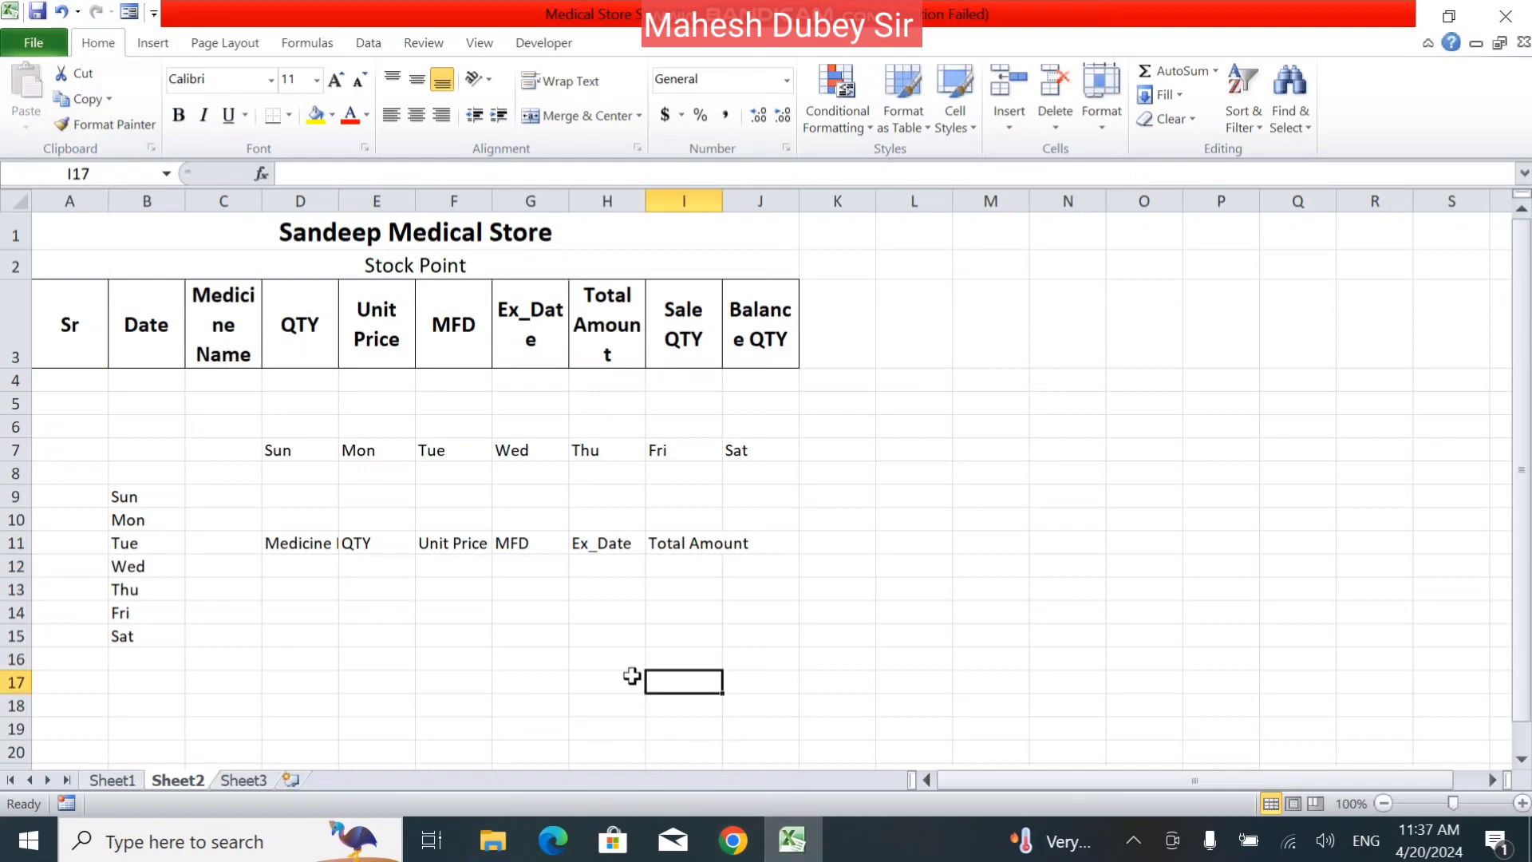
left_click(152, 42)
left_click(154, 108)
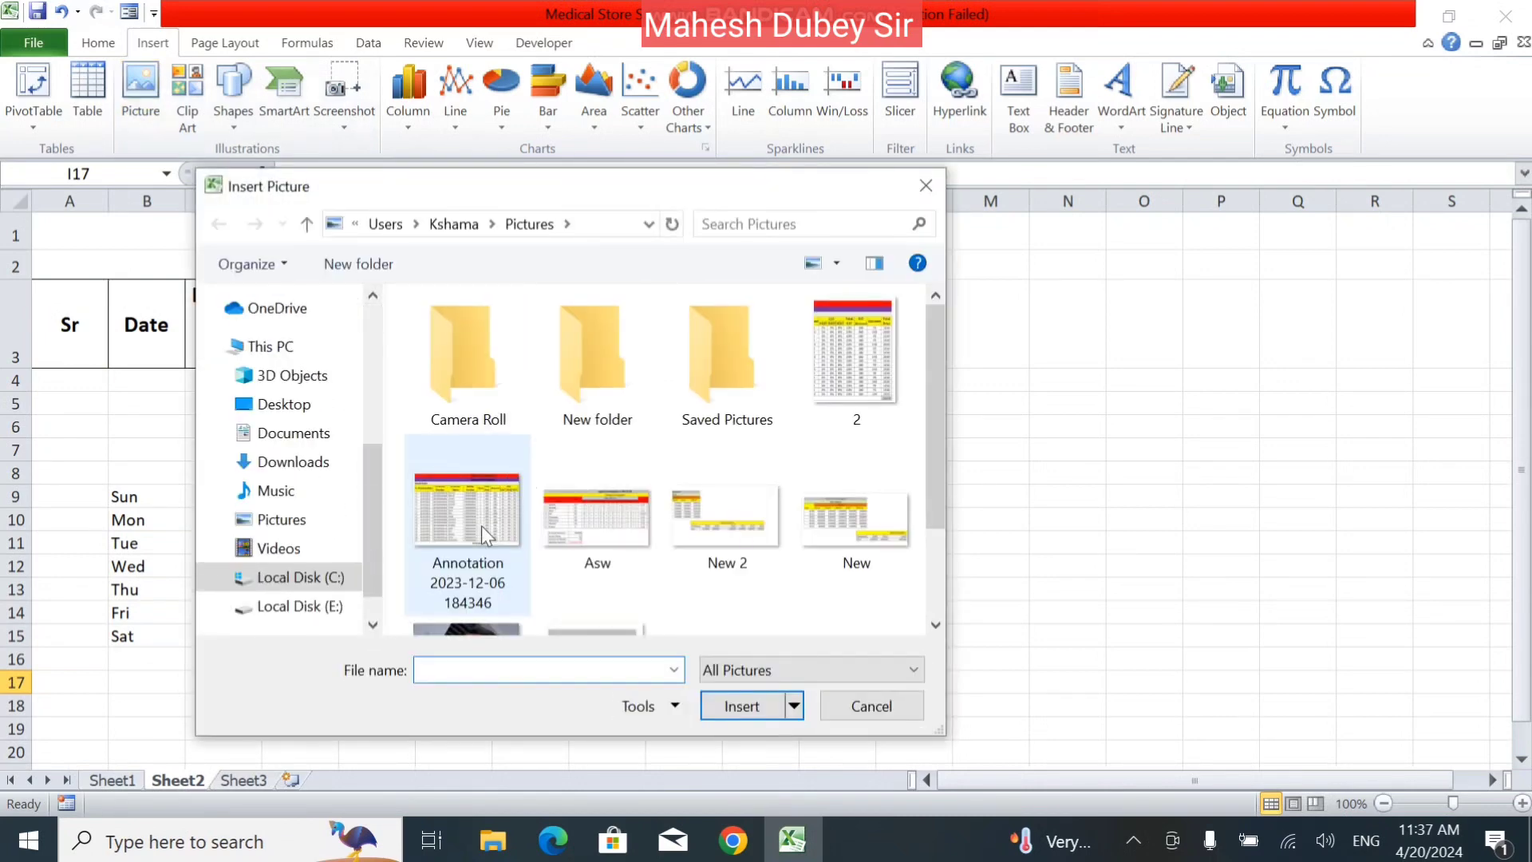
left_click(481, 546)
double_click(480, 546)
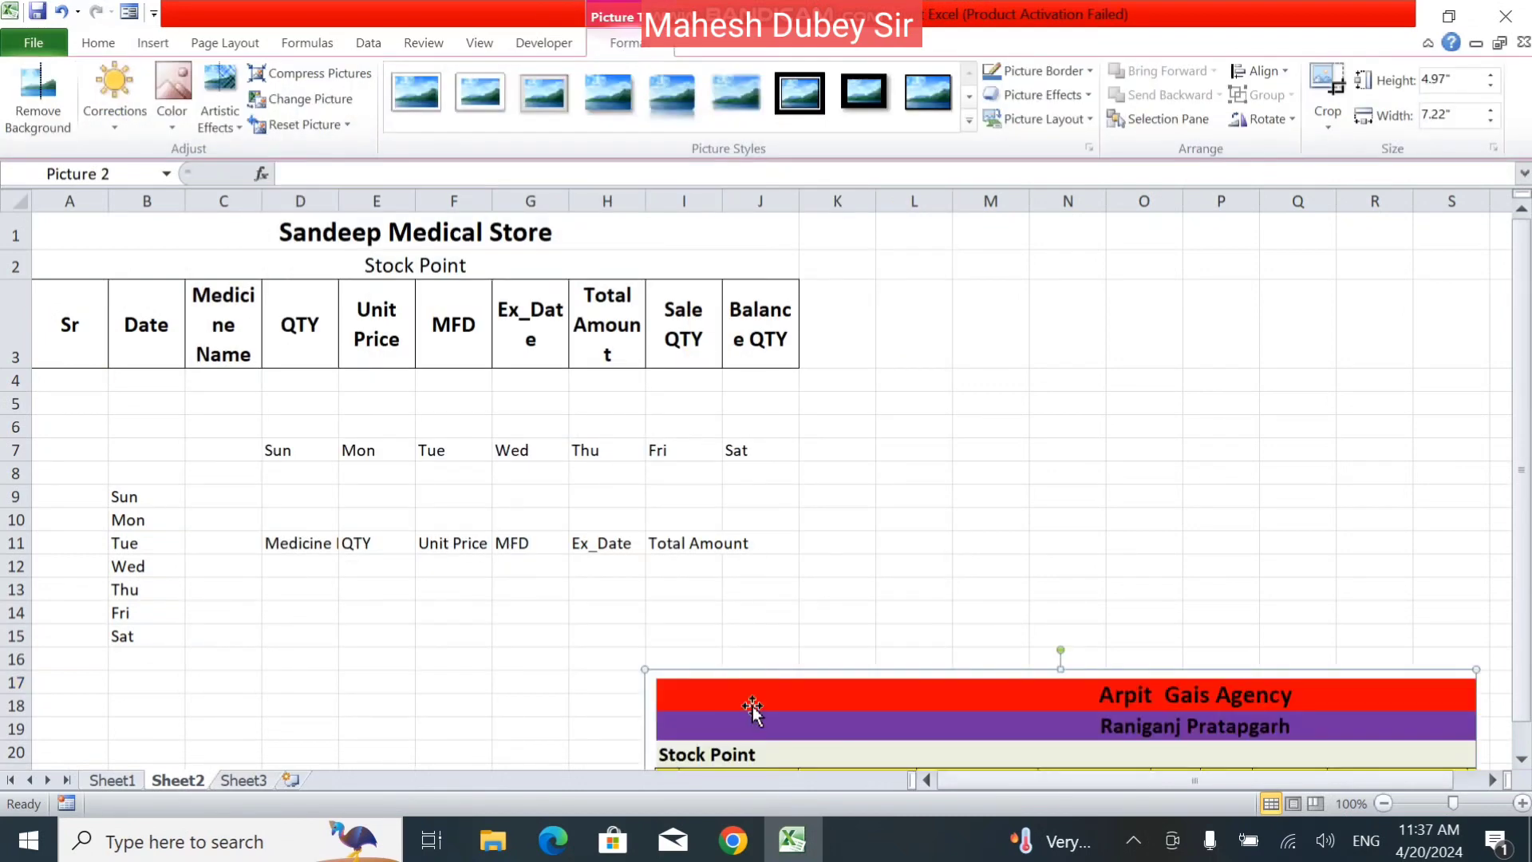
Shrink the inserted picture to about 2.83" high by 4.12" wide and place it beside the data across columns I to O.
left_click_drag(742, 672, 361, 216)
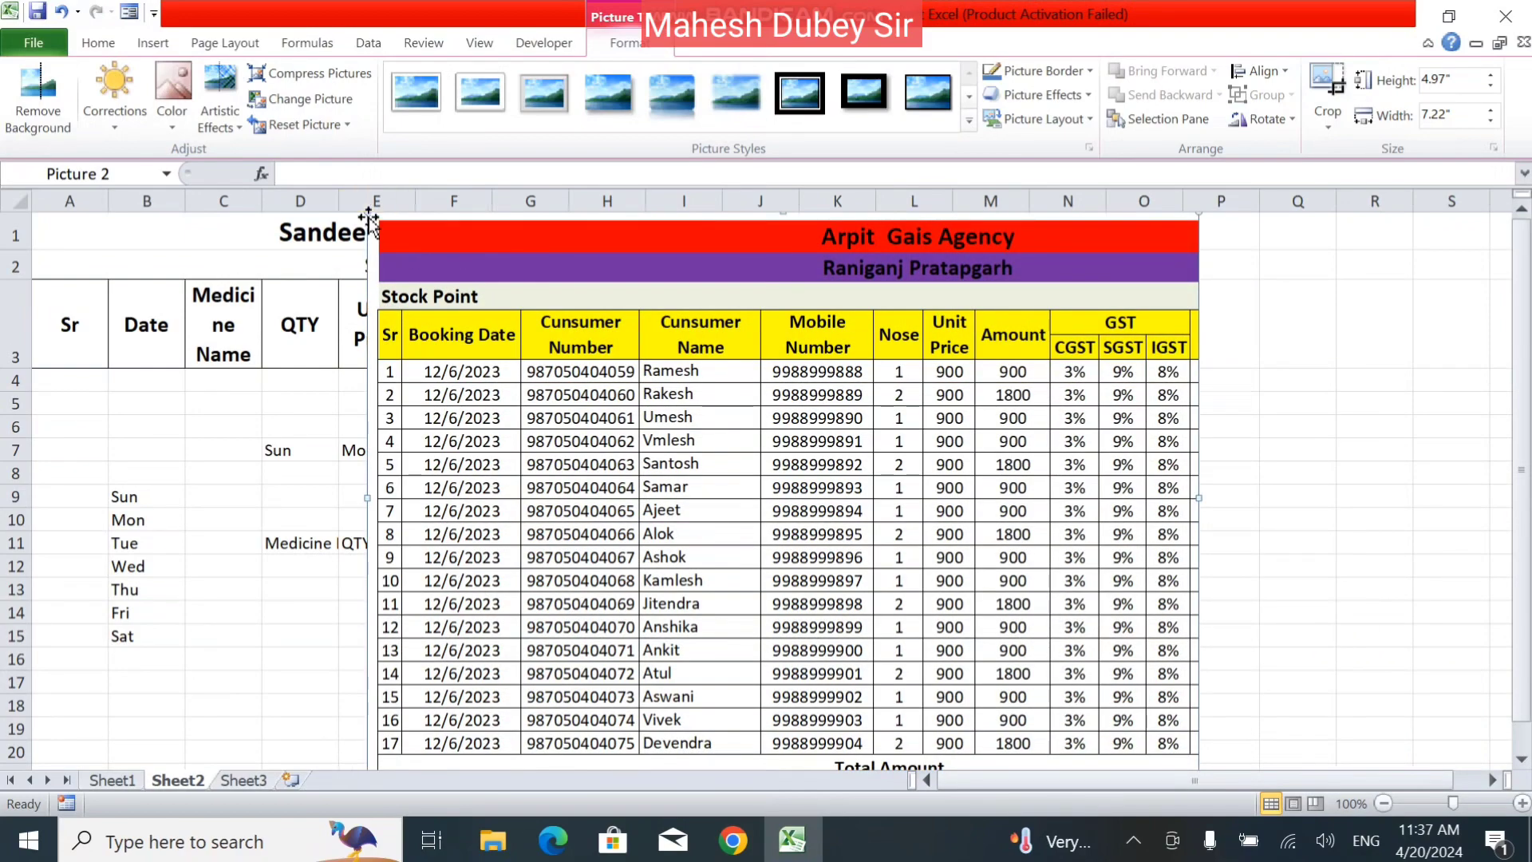
left_click_drag(367, 212, 725, 563)
left_click_drag(823, 592, 784, 468)
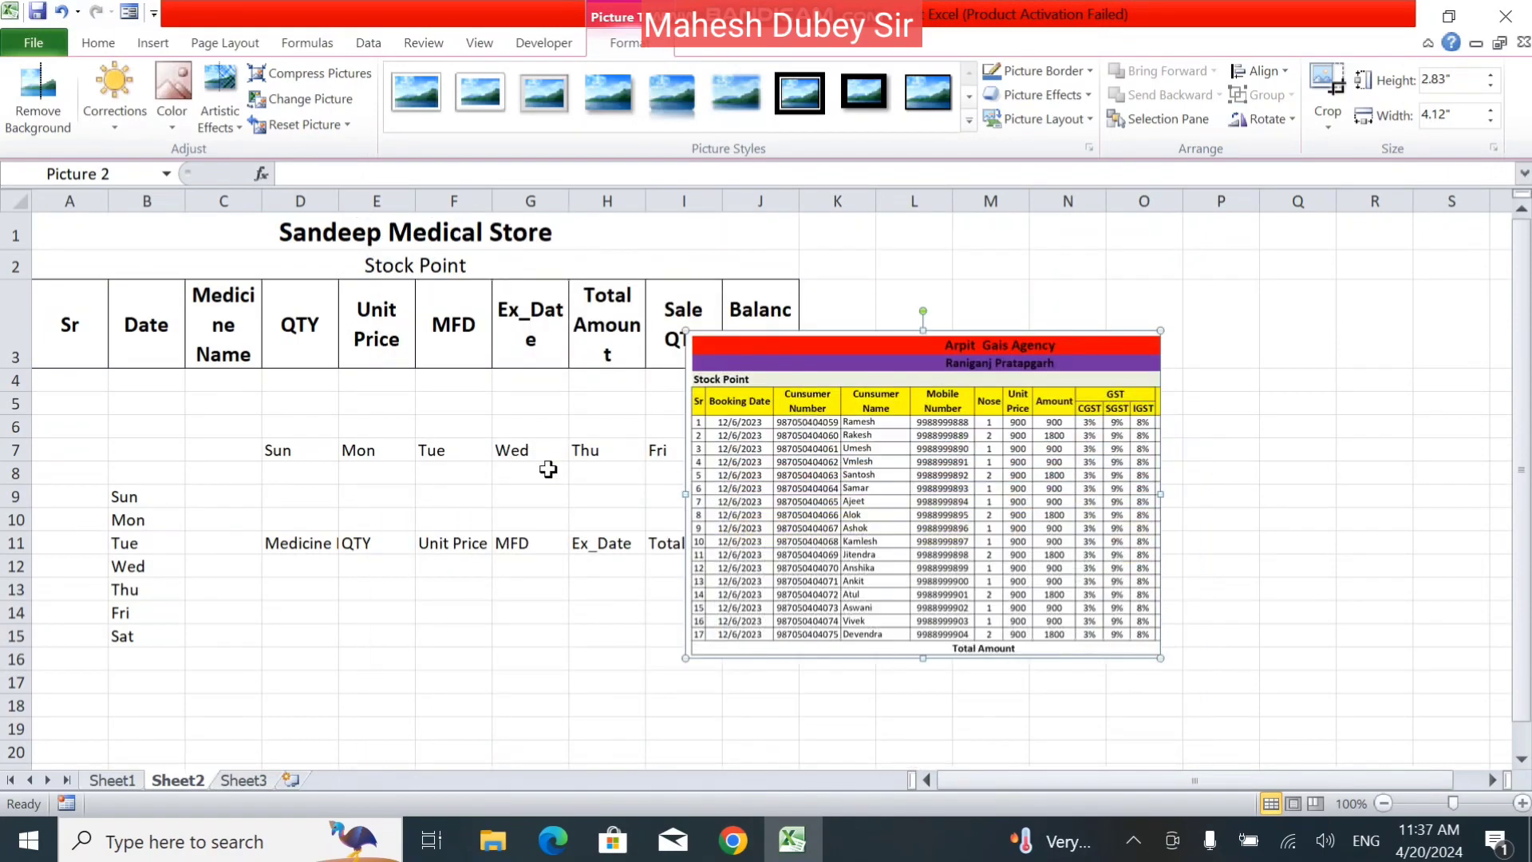
Copy the resized picture and paste it with the Picture option at cell E15.
left_click(98, 43)
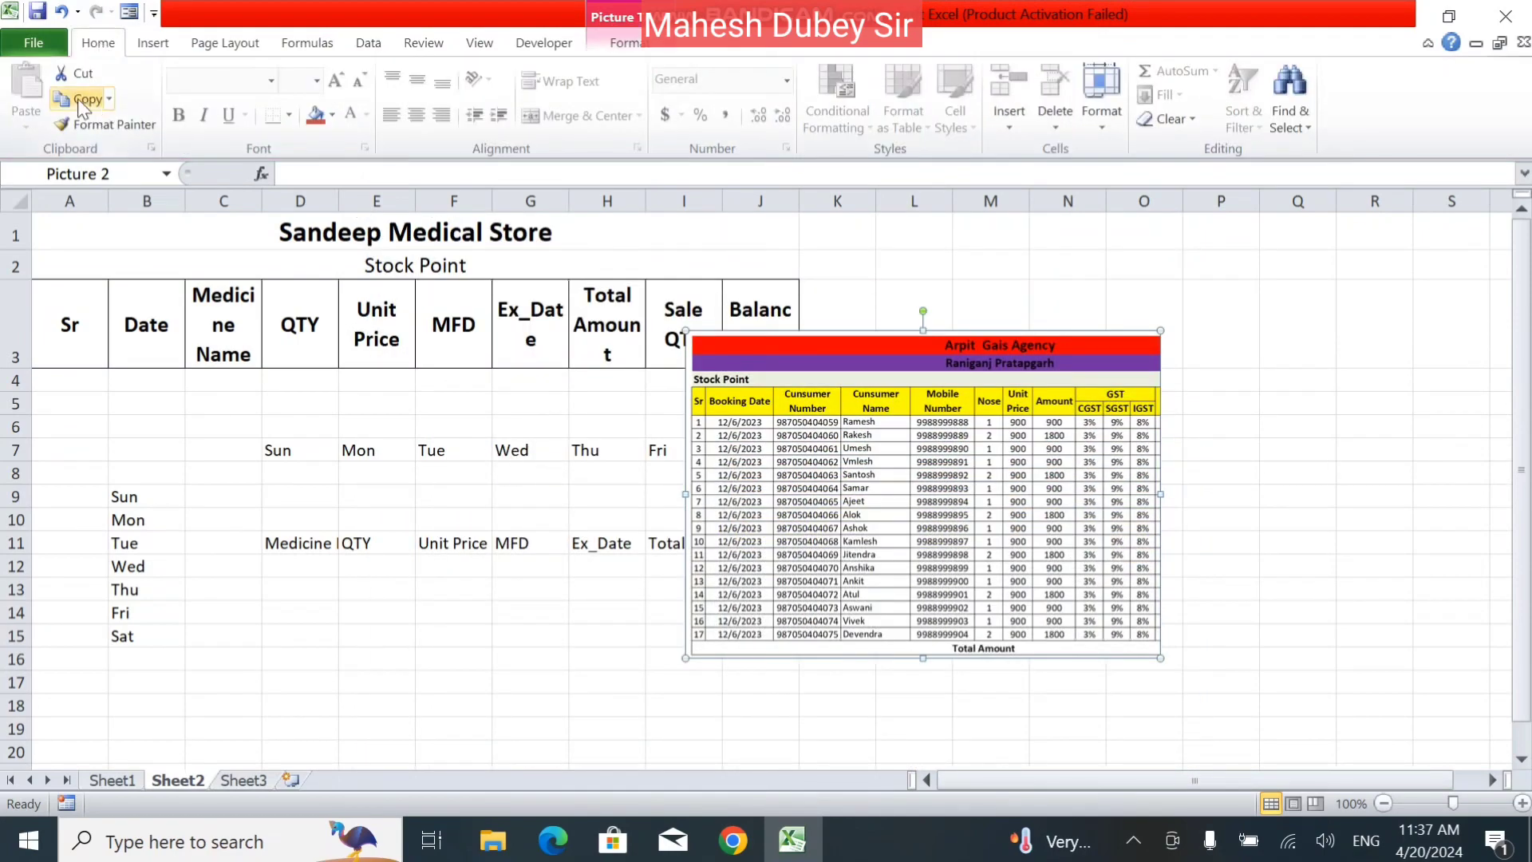
left_click(346, 643)
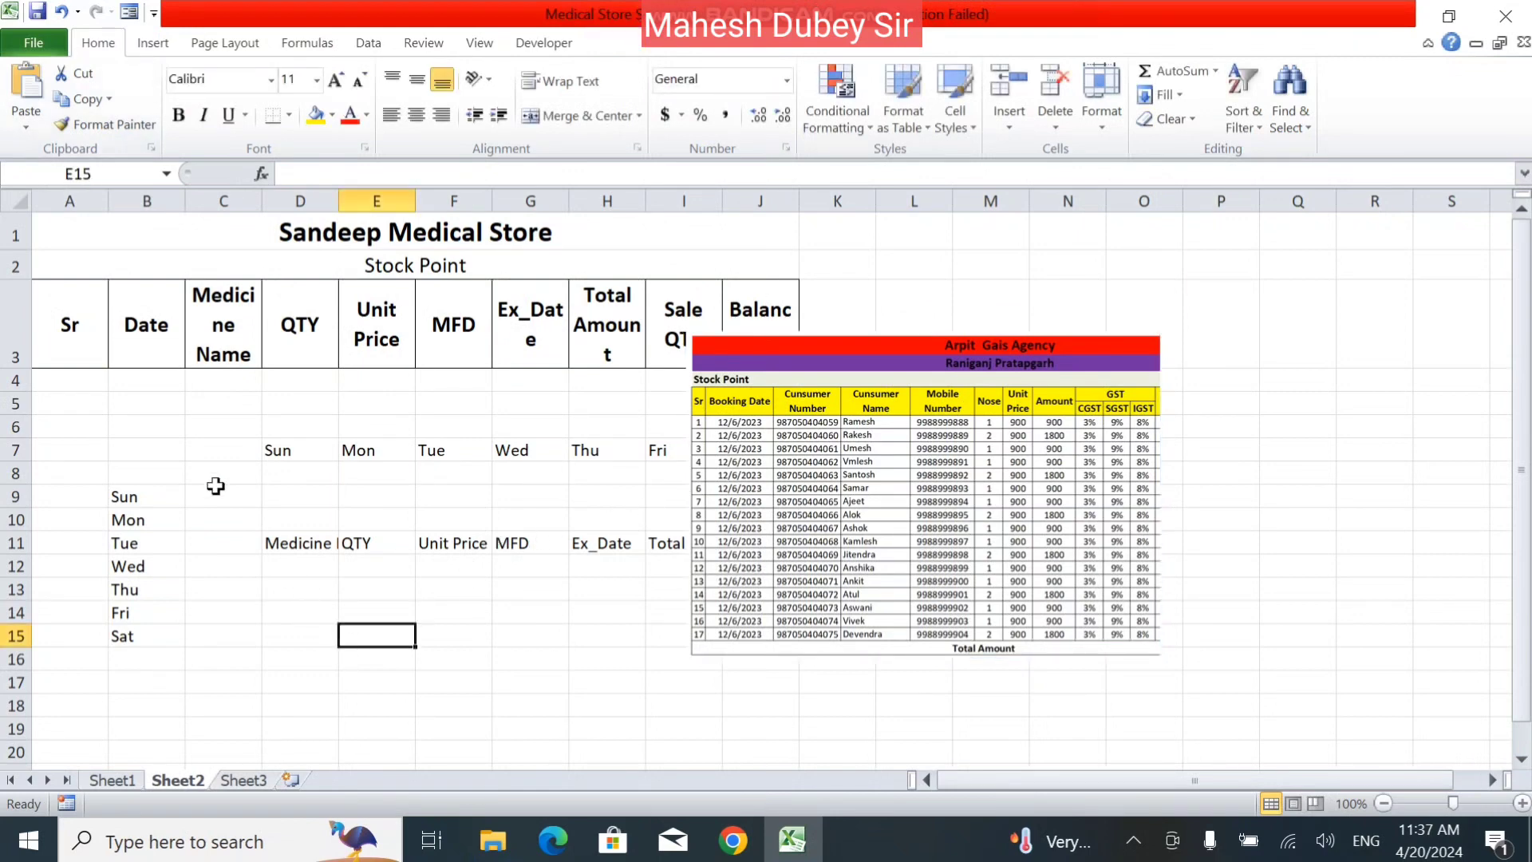
left_click(24, 120)
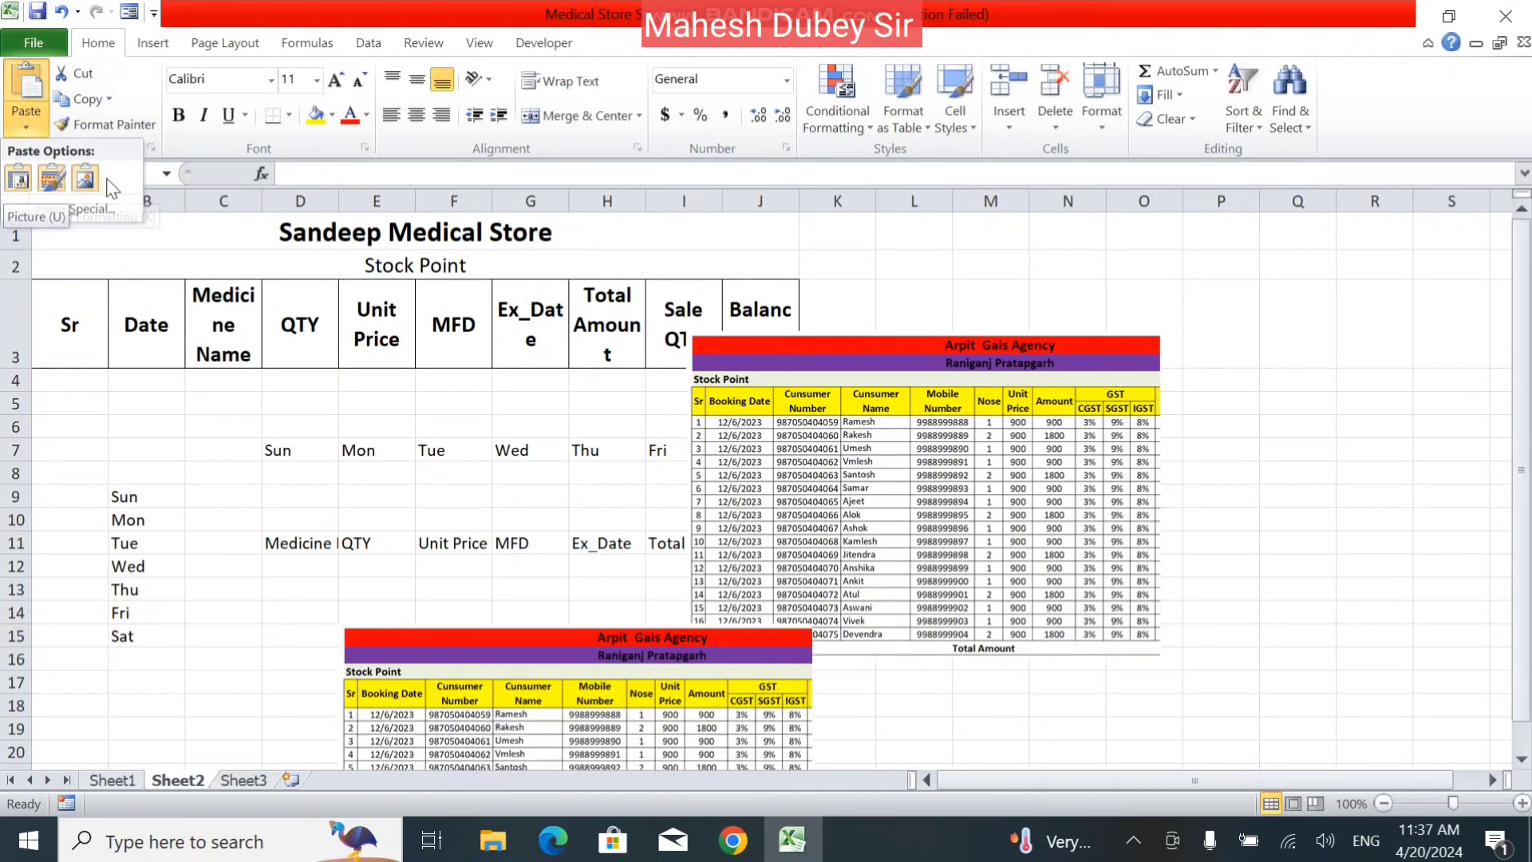
left_click(86, 180)
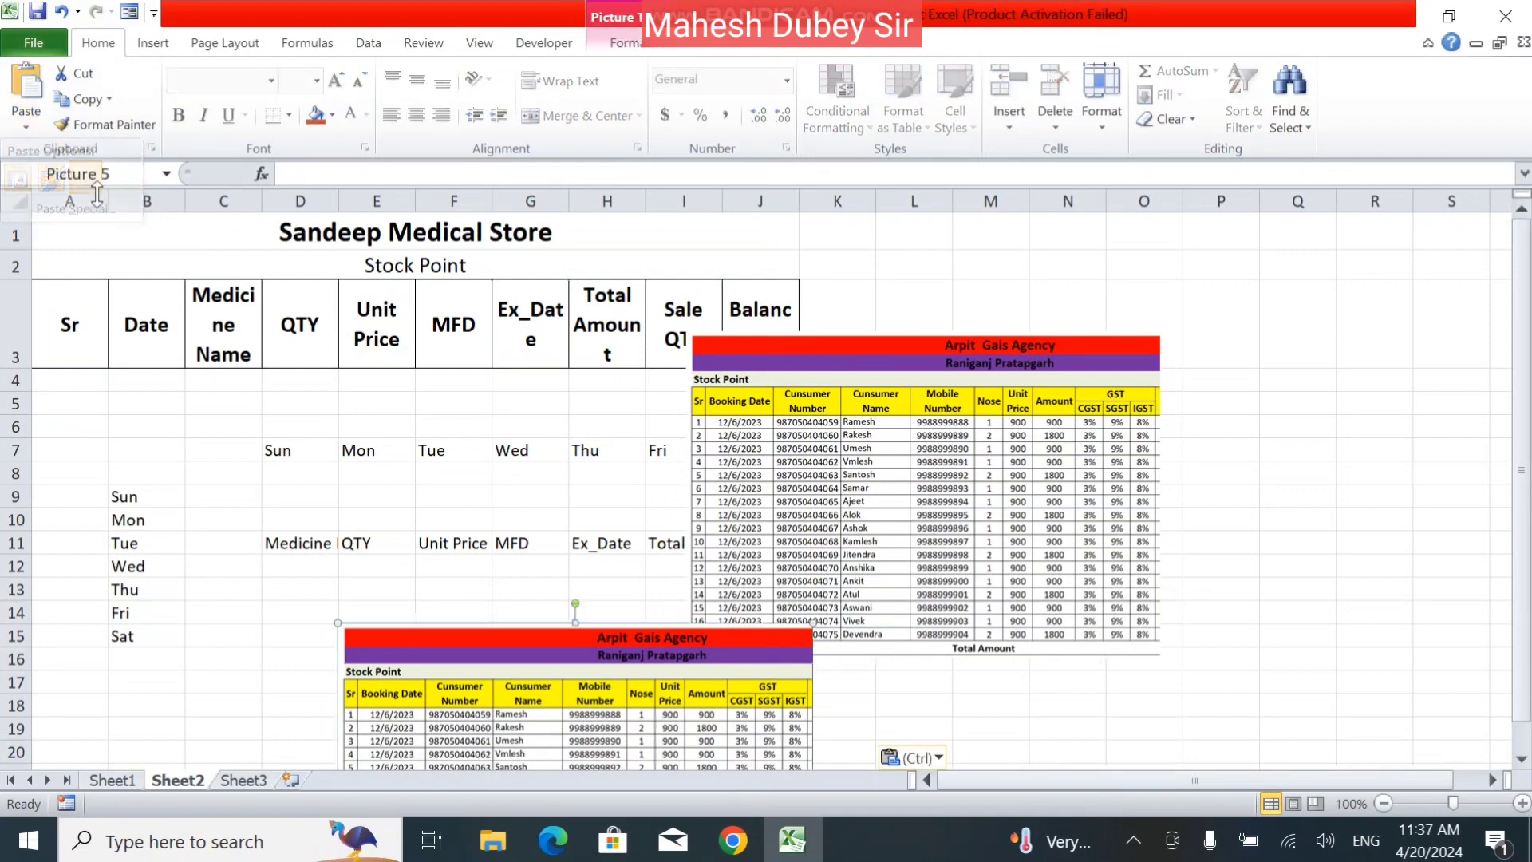
Copy the linked heading in D11 and preview the paste options, including Linked Picture, without applying one.
left_click(333, 558)
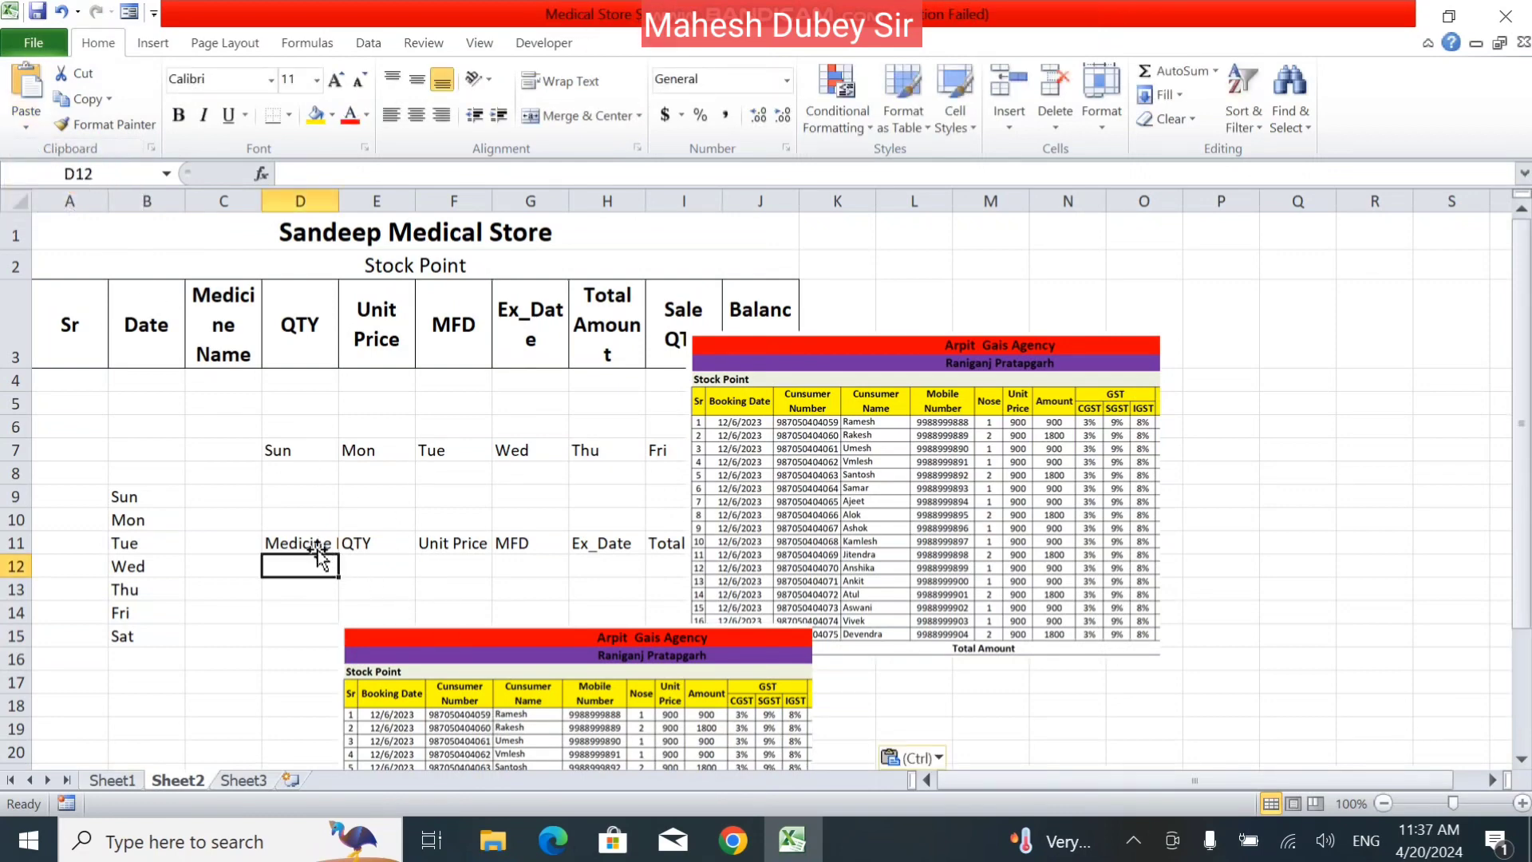
left_click(318, 547)
left_click(67, 97)
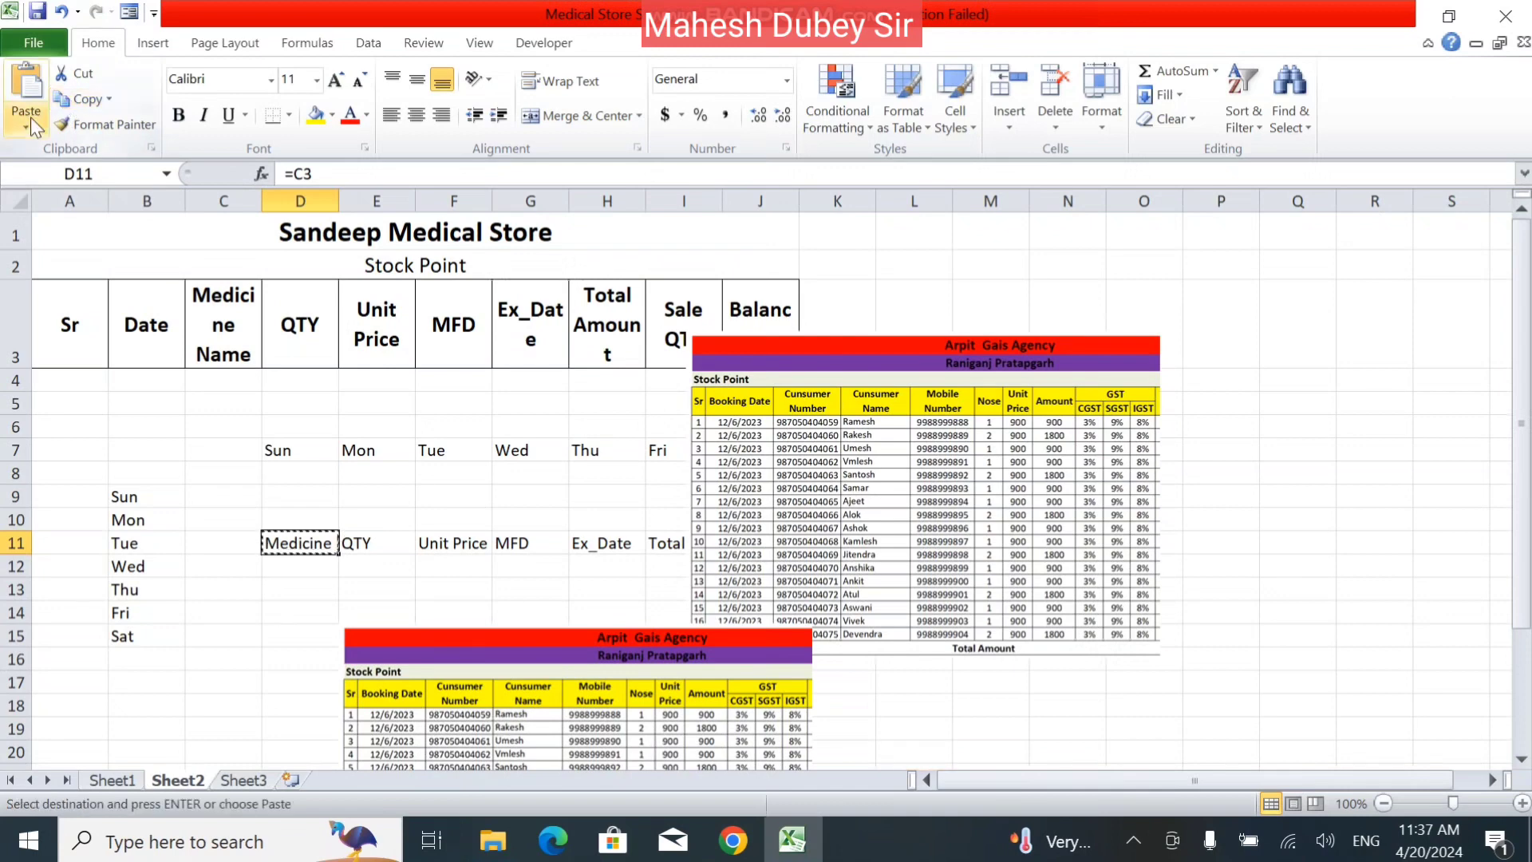
left_click(30, 117)
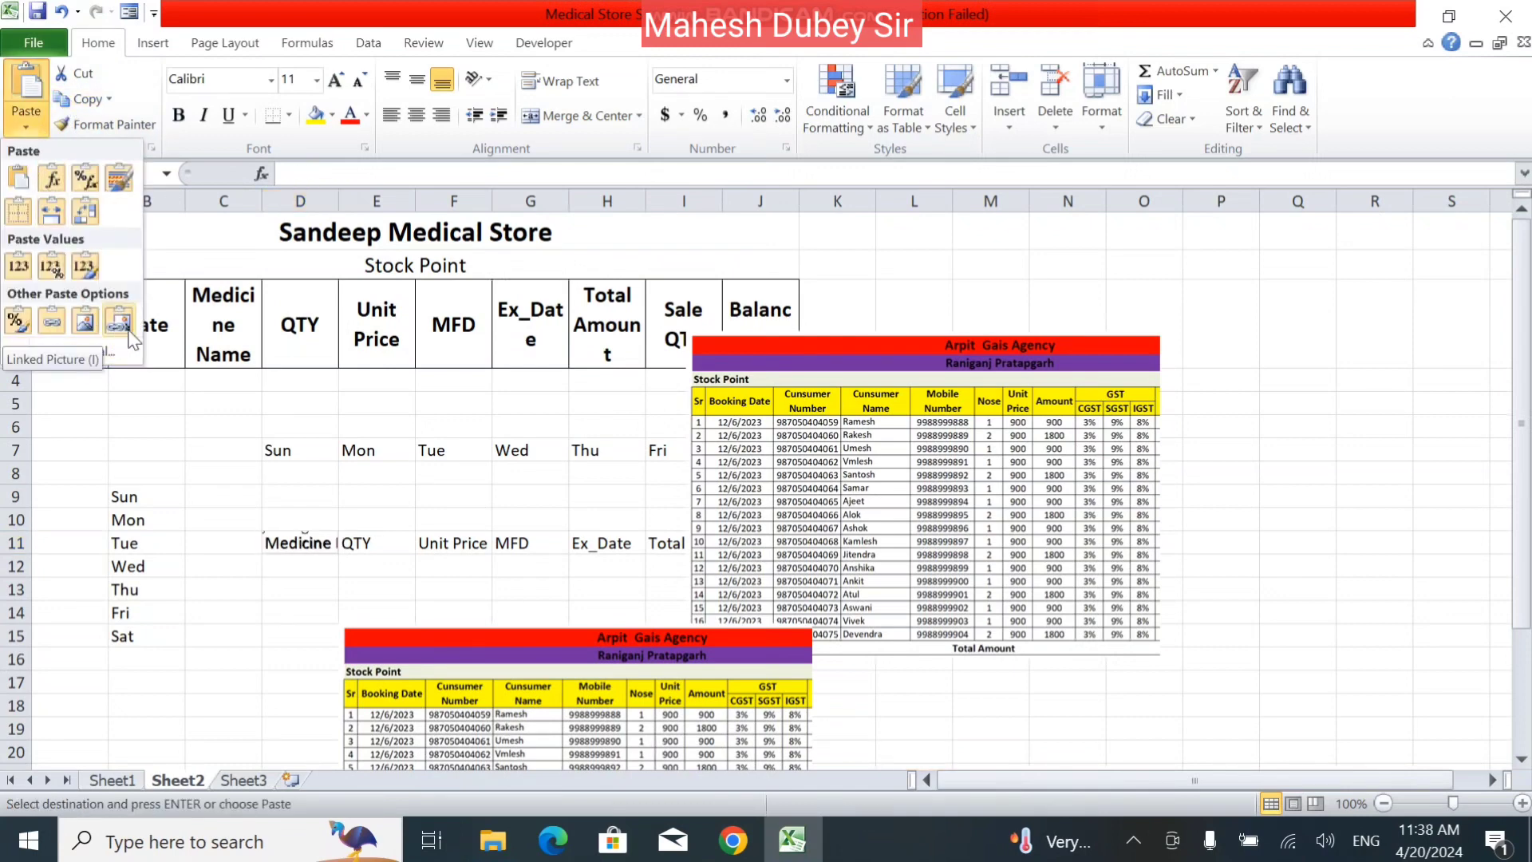
left_click(428, 530)
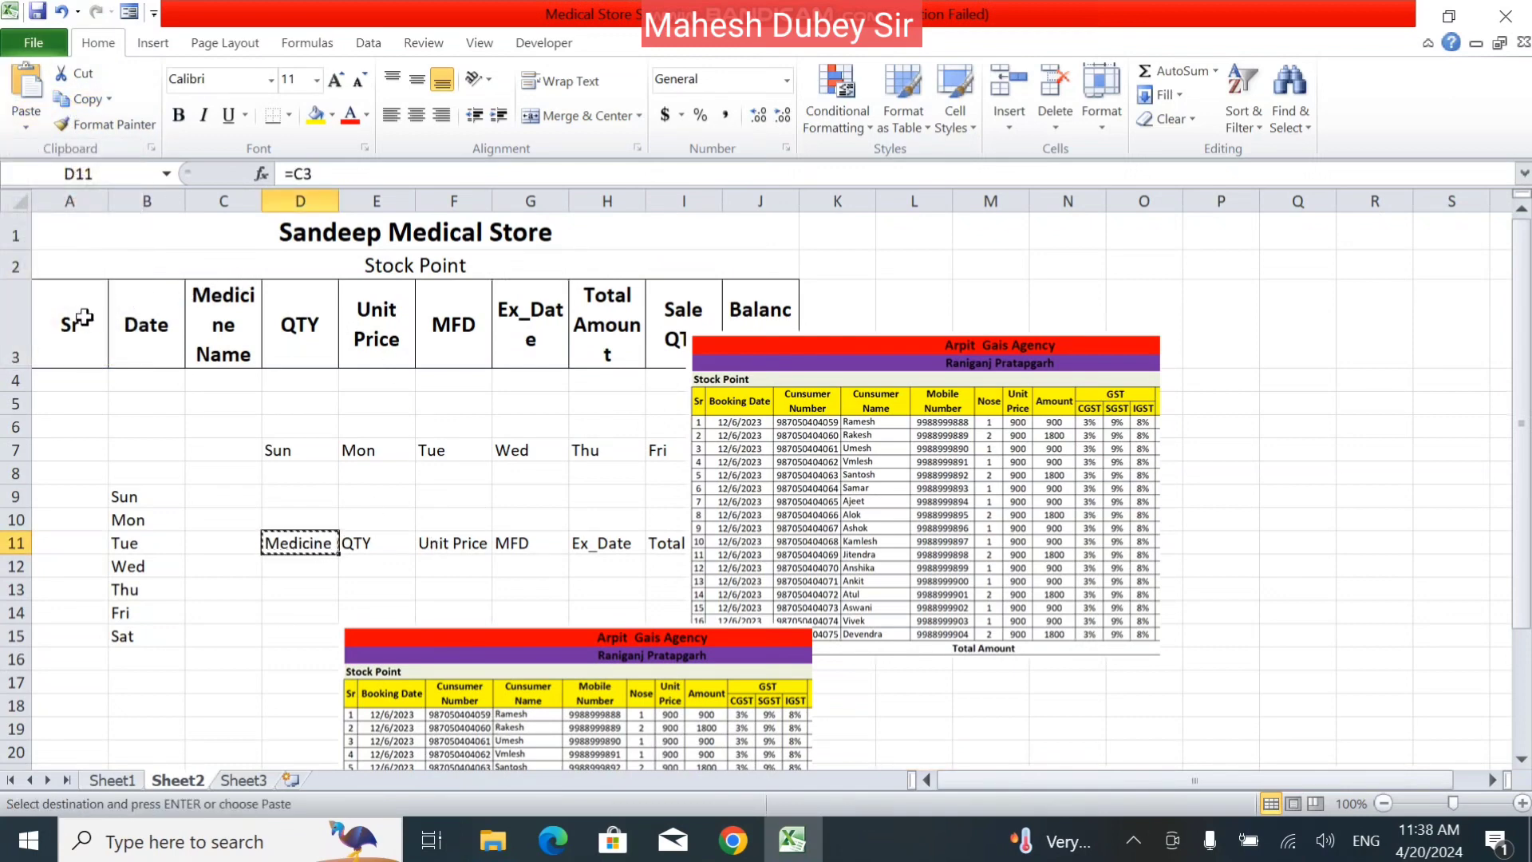
left_click_drag(80, 318, 1082, 778)
scroll(964, 564, "down", 2)
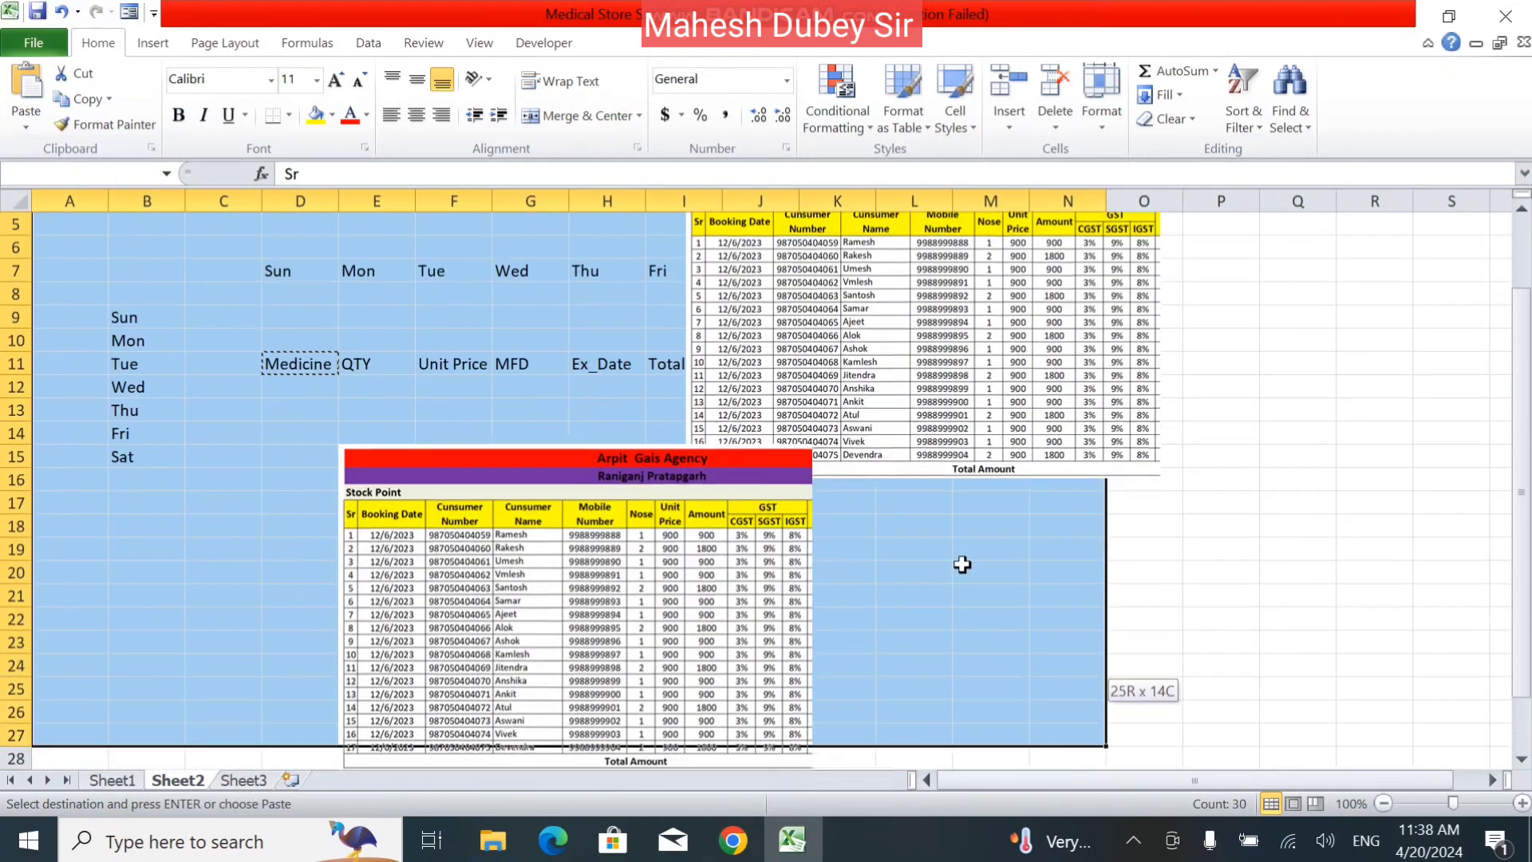
left_click(778, 293)
key("ctrl+a")
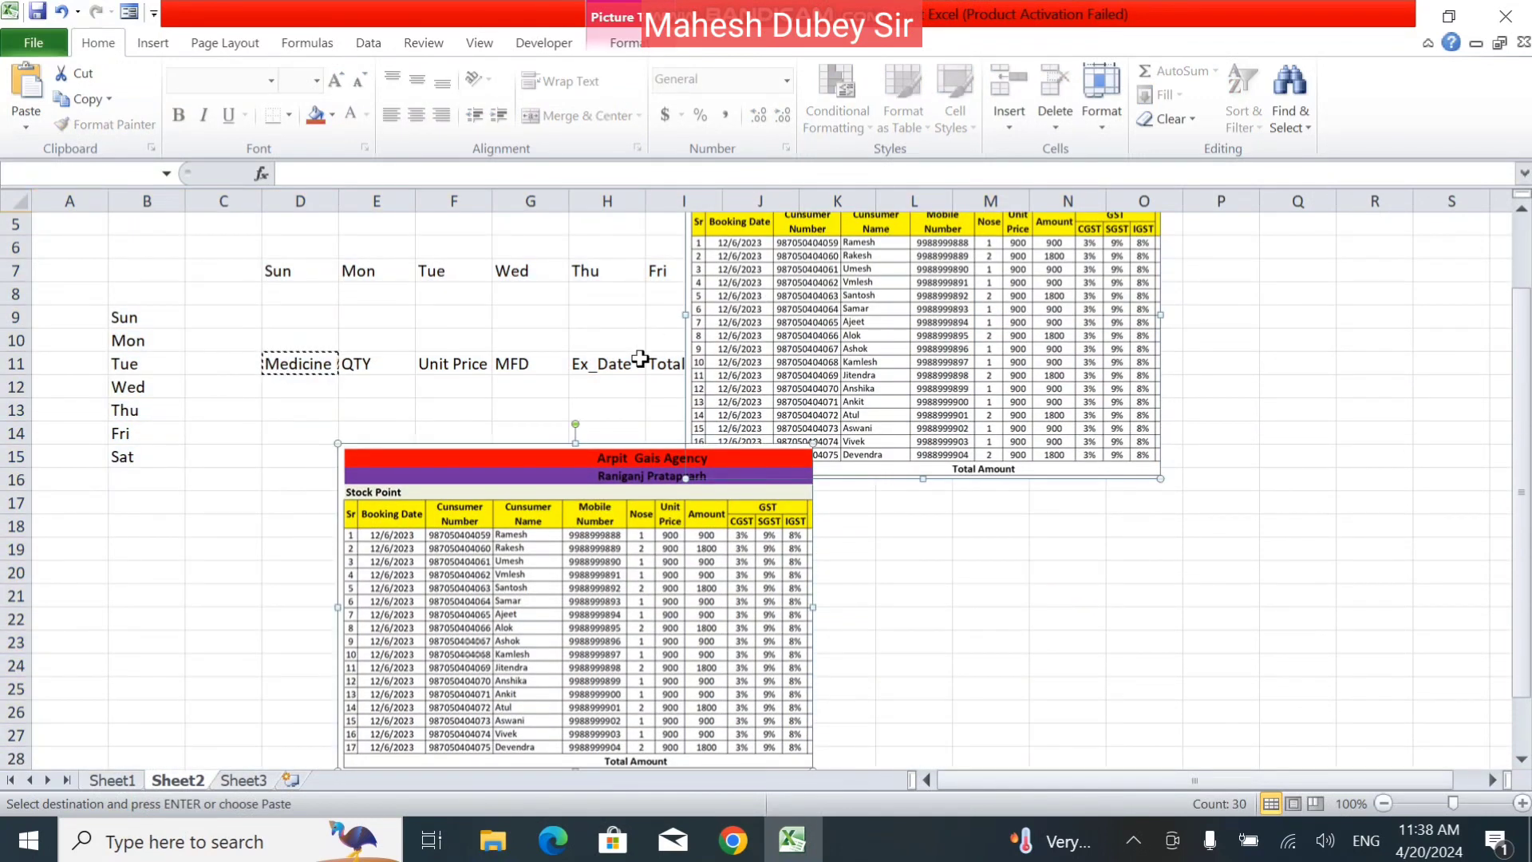
left_click(479, 335)
key("ctrl+a")
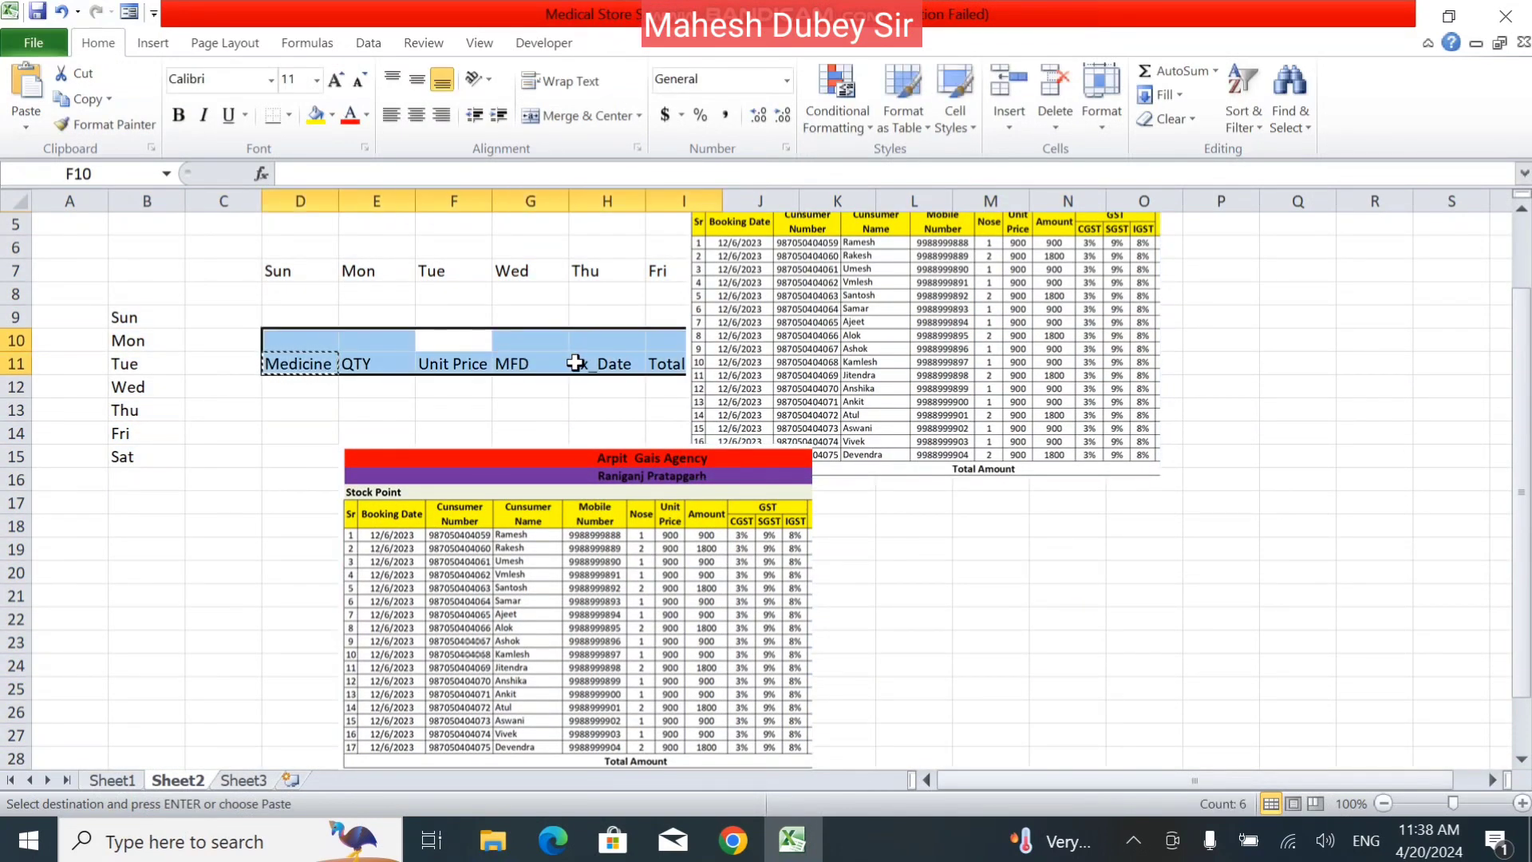
left_click(564, 386)
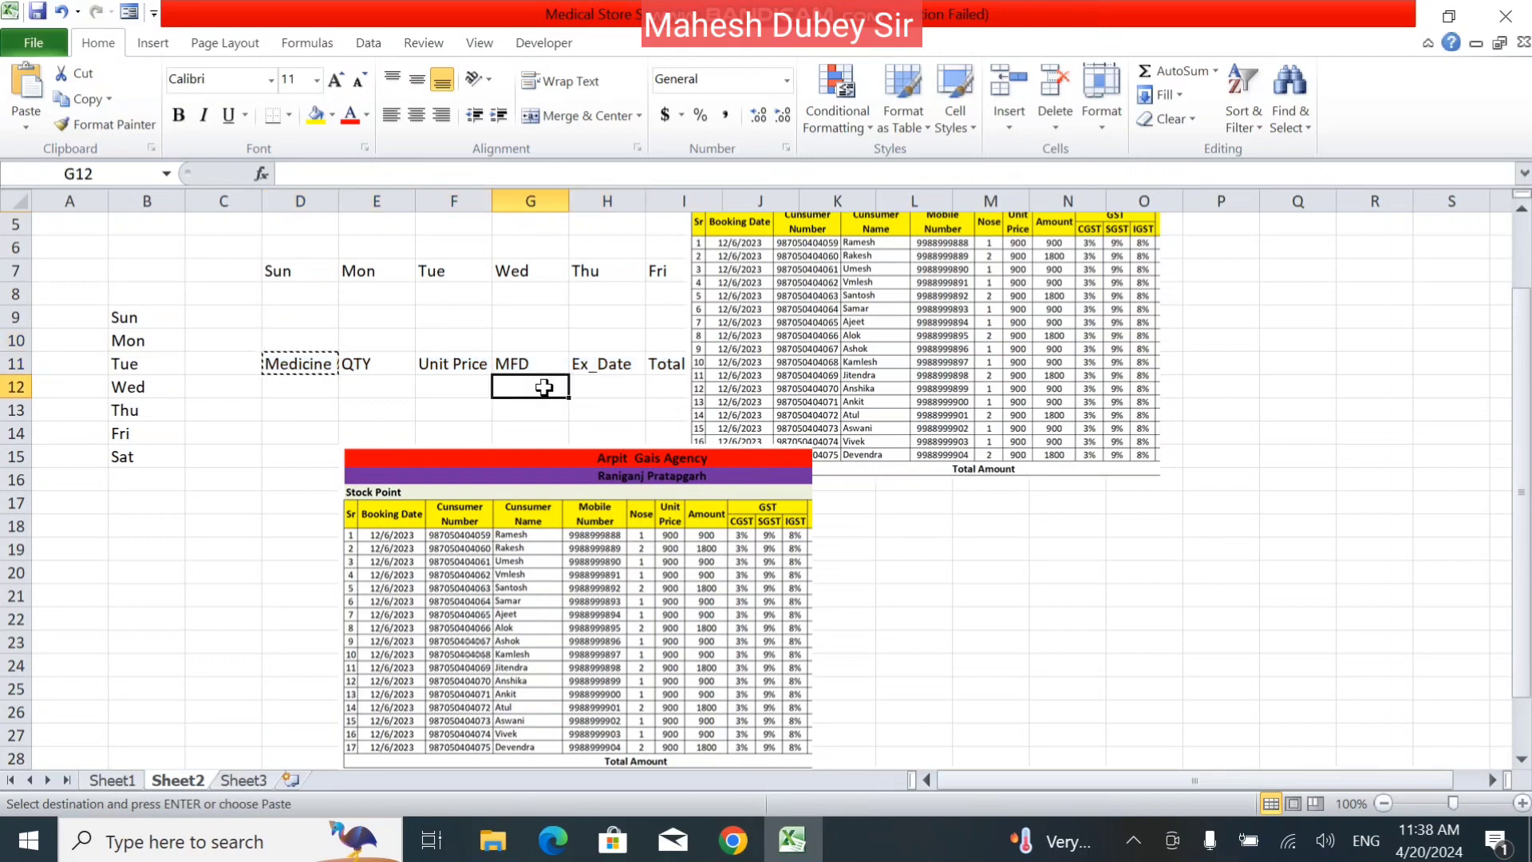
key("Escape")
Copy all of Sheet2, including its pictures, and switch to Sheet3.
left_click(613, 409)
key("ctrl+a")
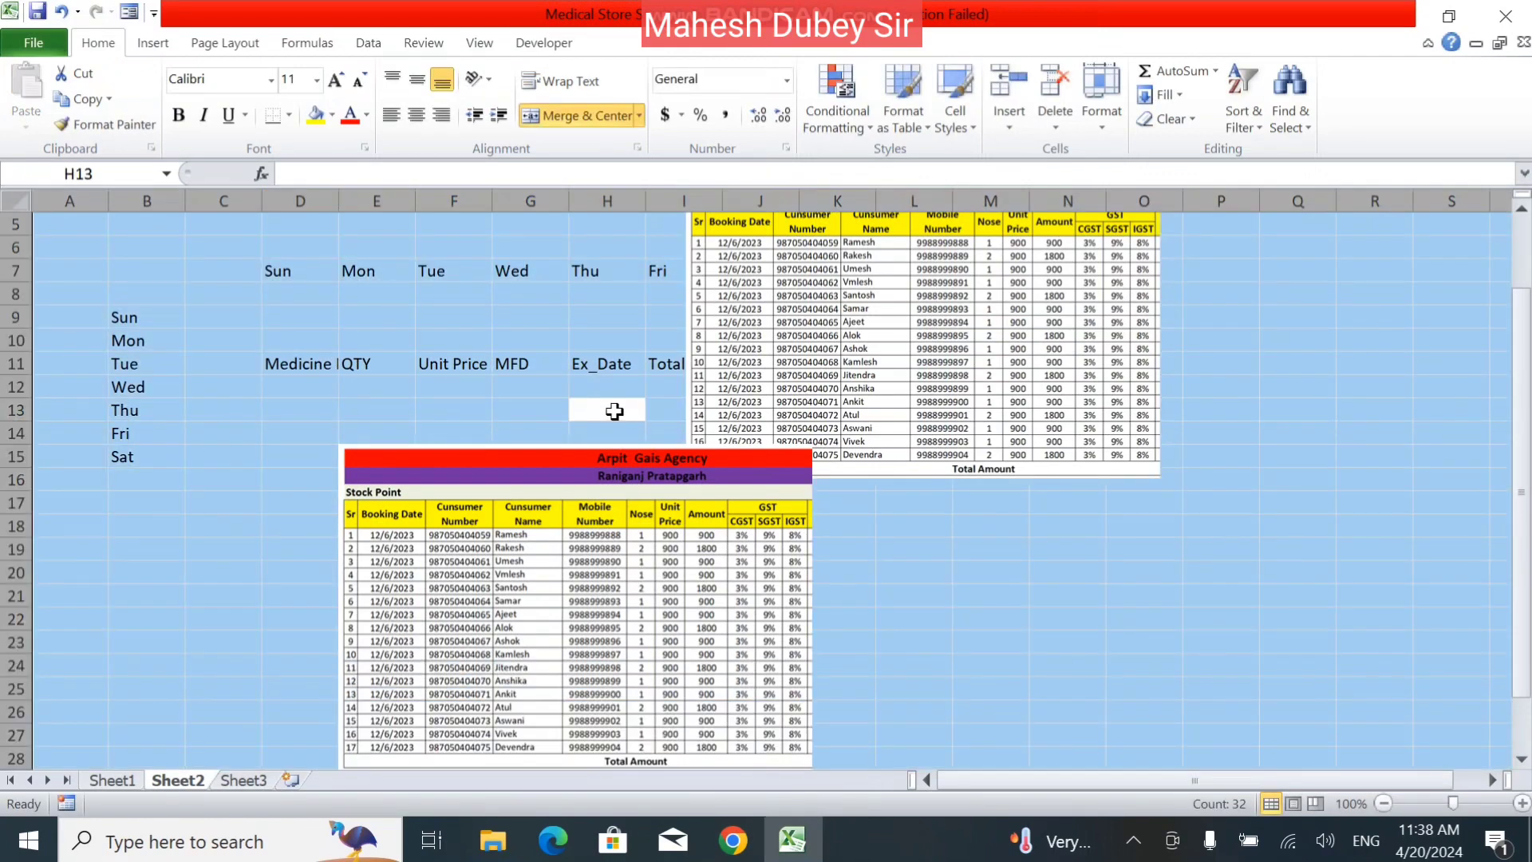
left_click(86, 99)
left_click(151, 572)
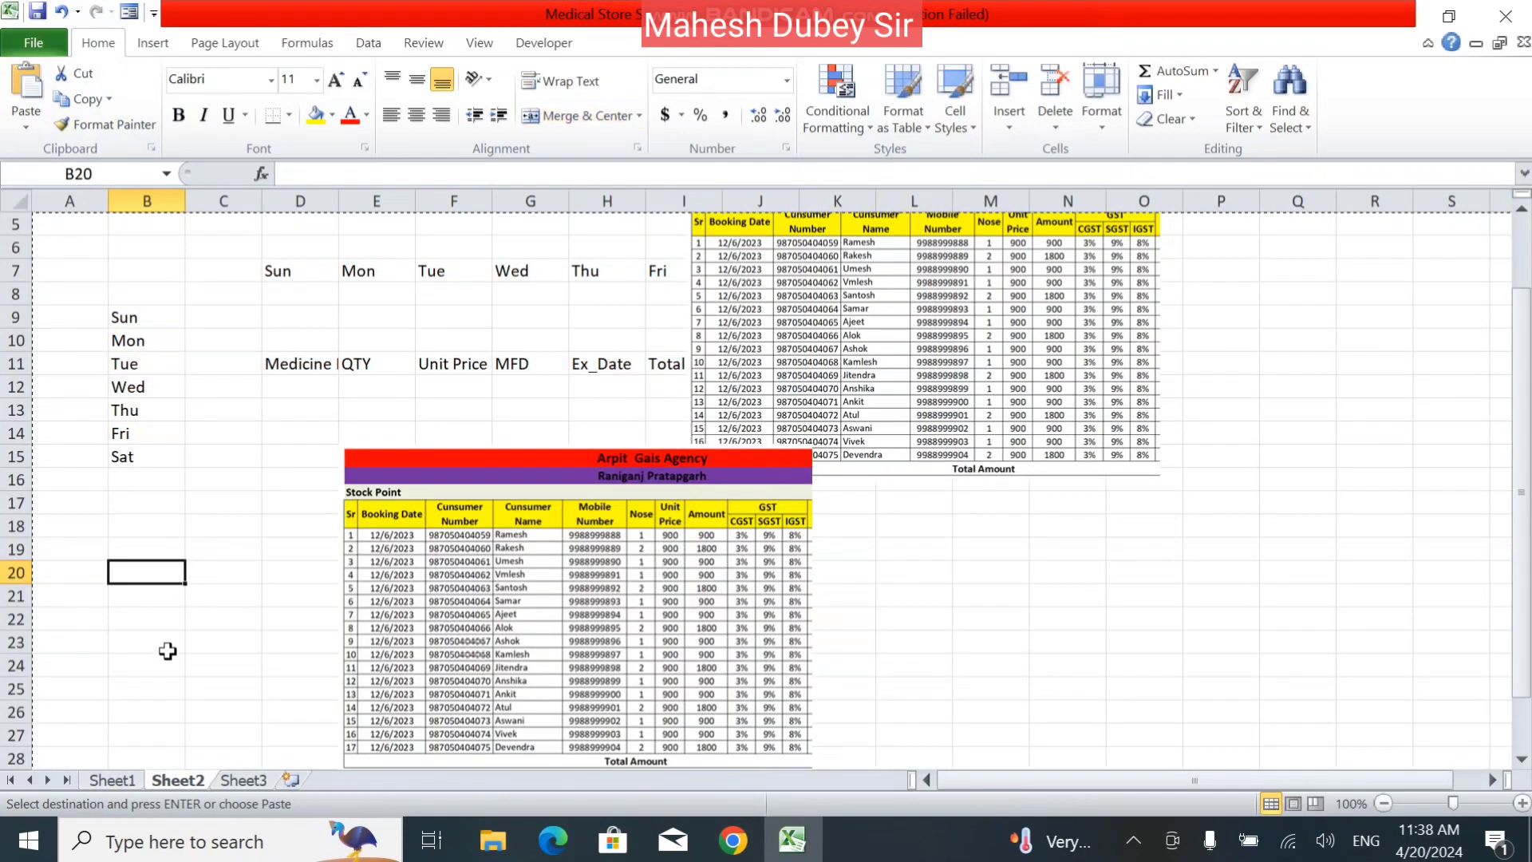
left_click(262, 780)
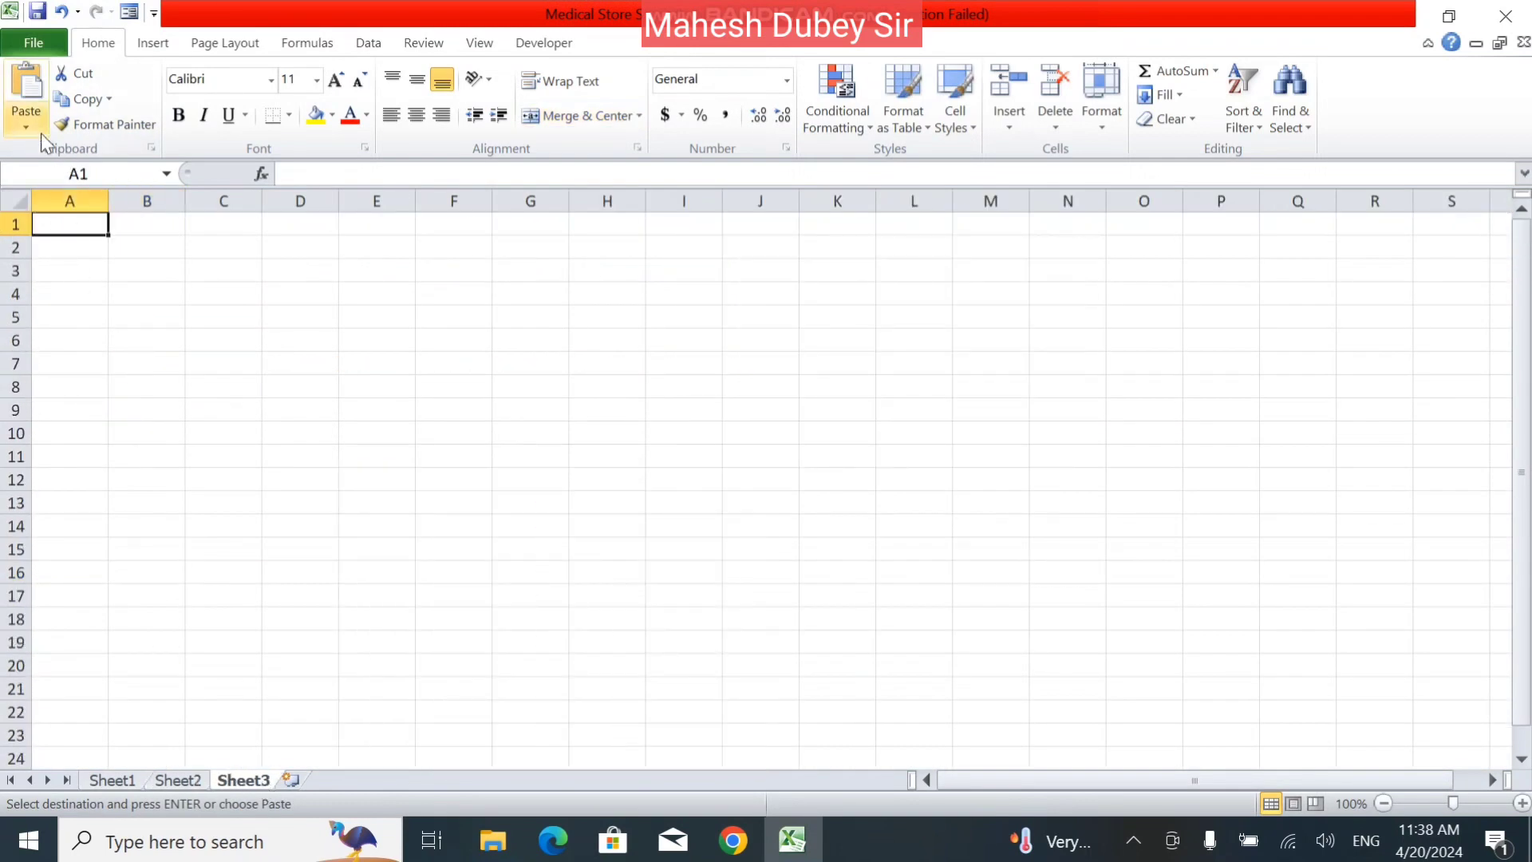
Paste the copied sheet into Sheet3 starting at A1, and undo the paste.
left_click(33, 86)
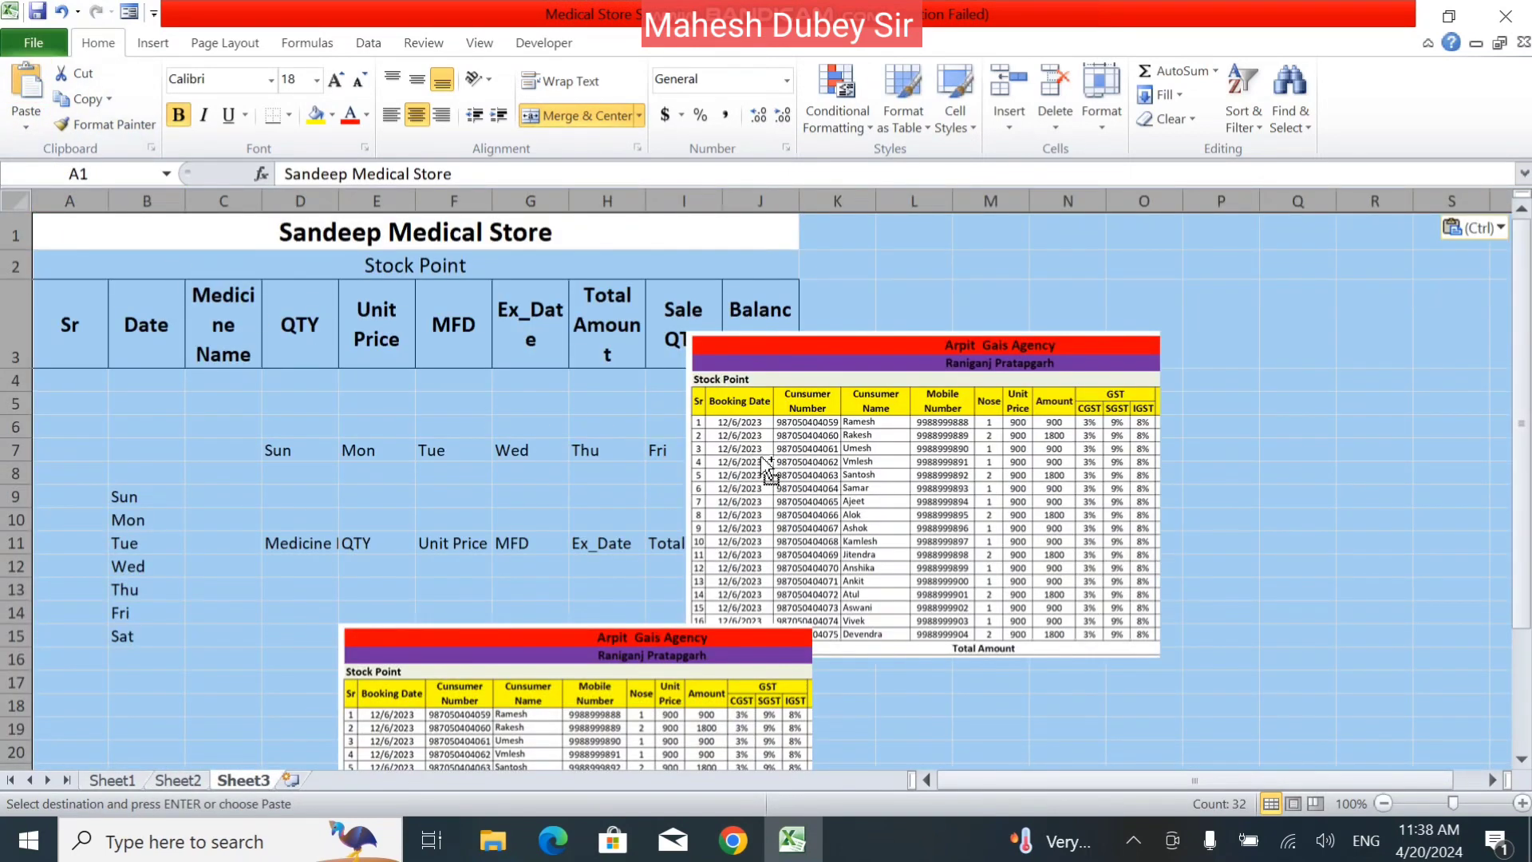
key("ctrl+z")
left_click(25, 132)
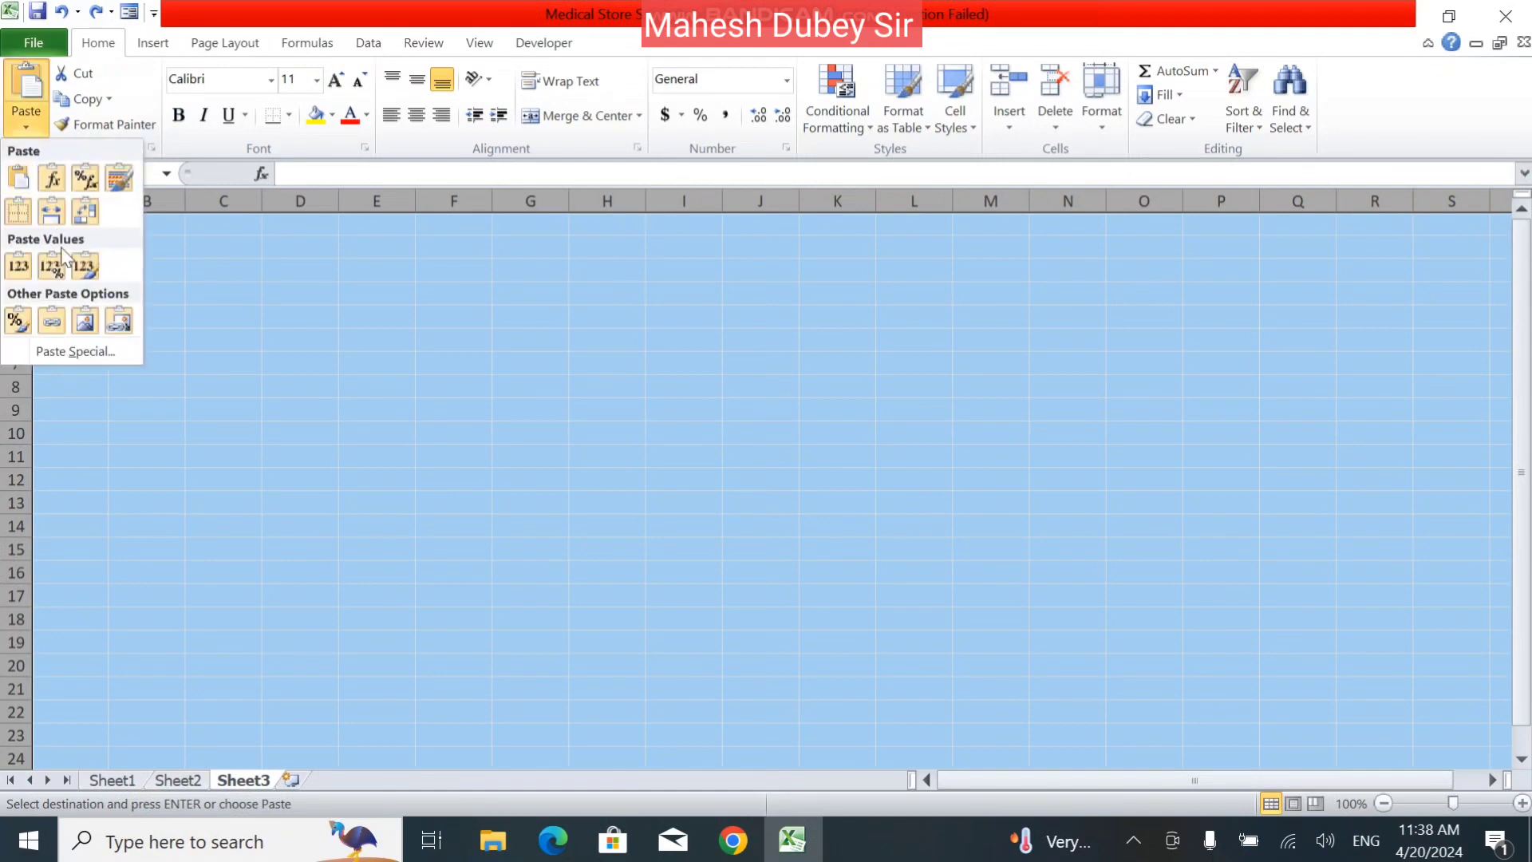
left_click(451, 355)
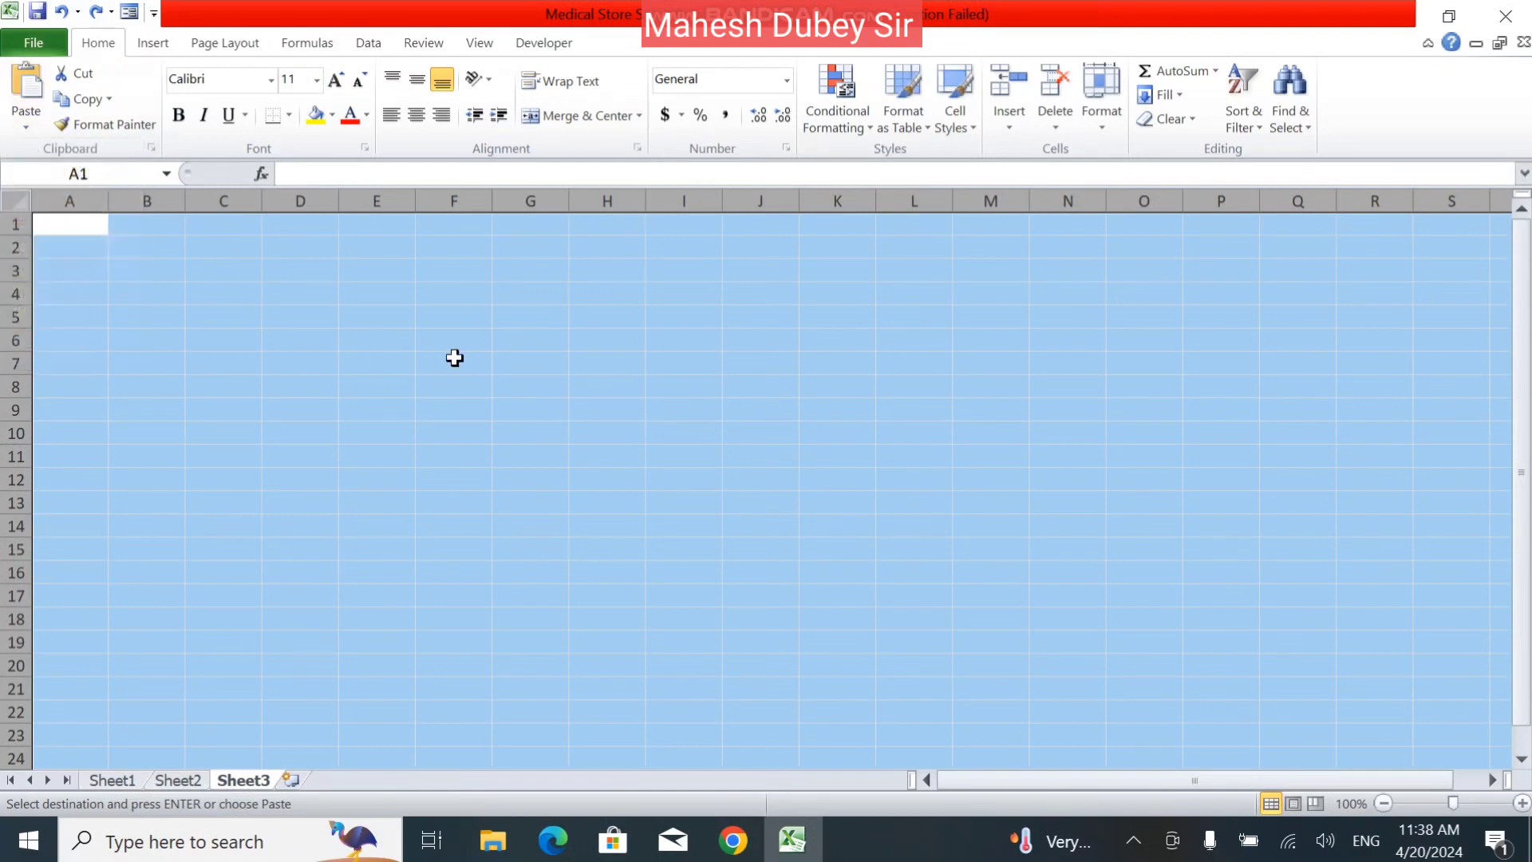
Paste the copied sheet as a picture at cell F7 of Sheet3, accepting the truncation.
left_click(452, 361)
left_click(26, 127)
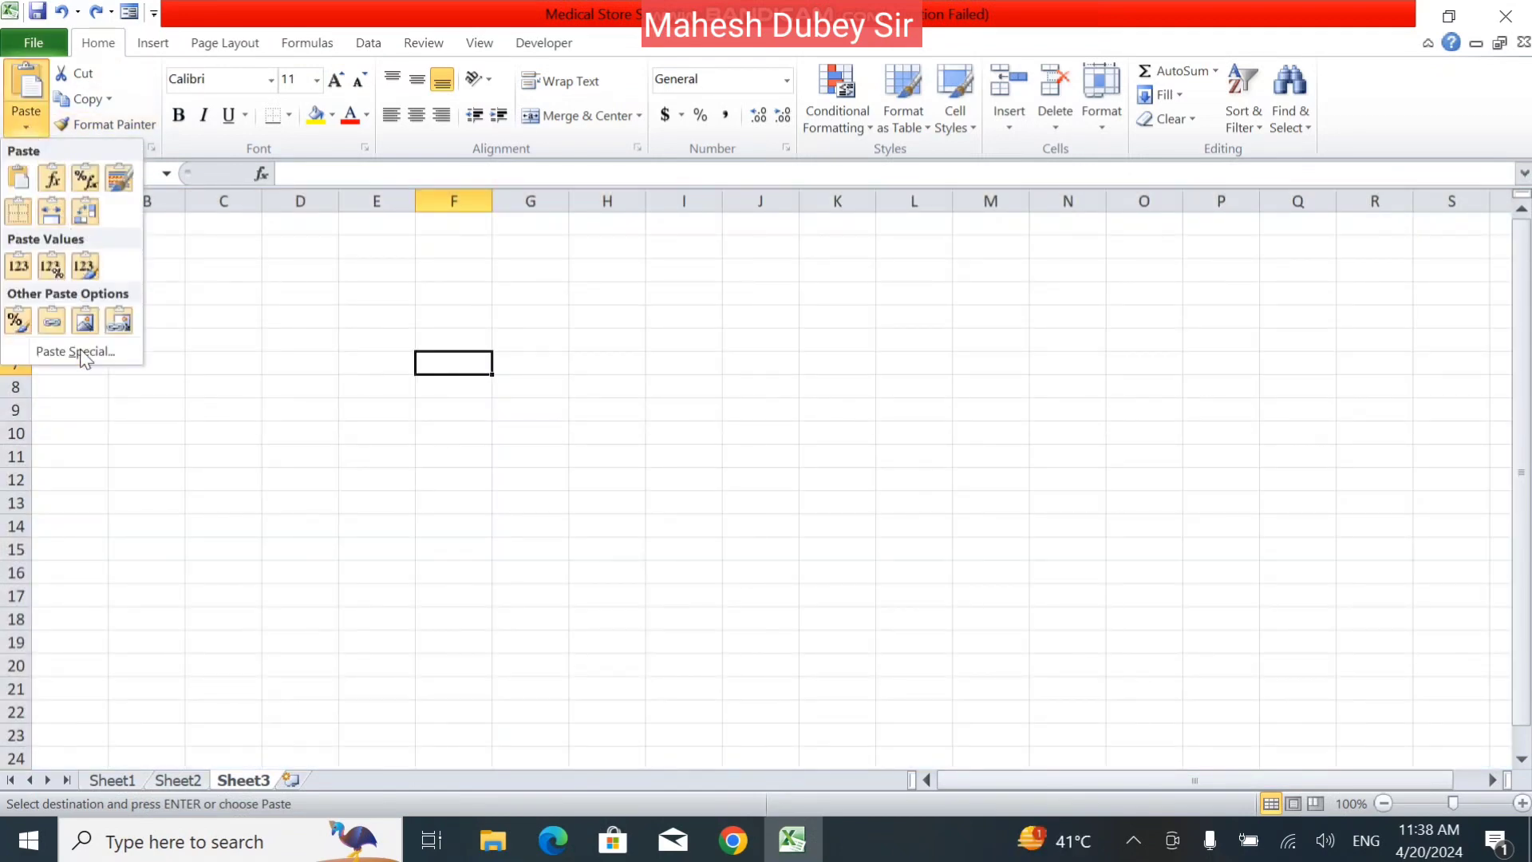
left_click(85, 319)
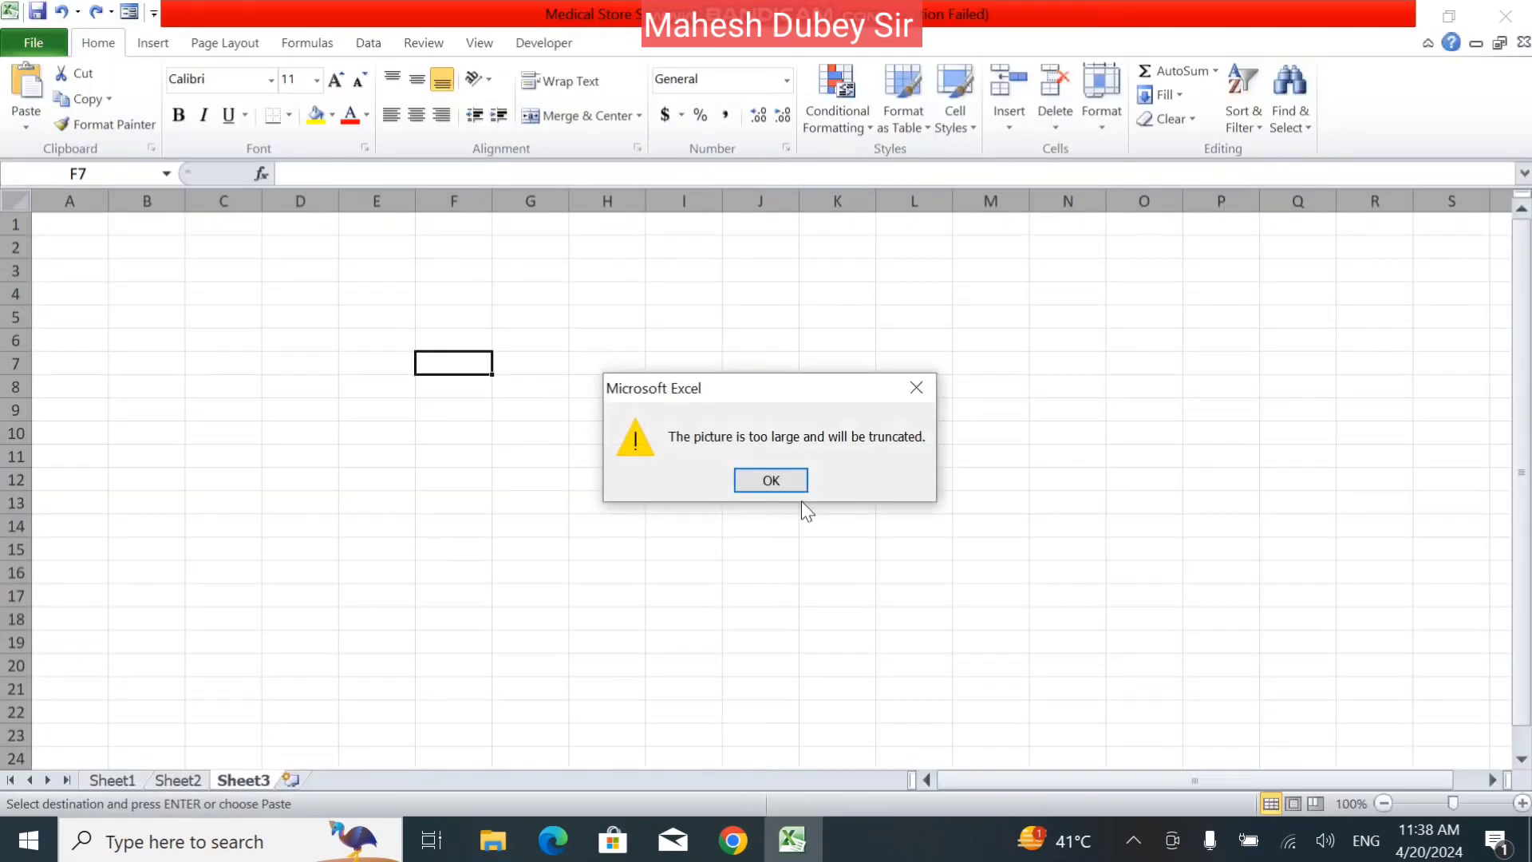
left_click(783, 483)
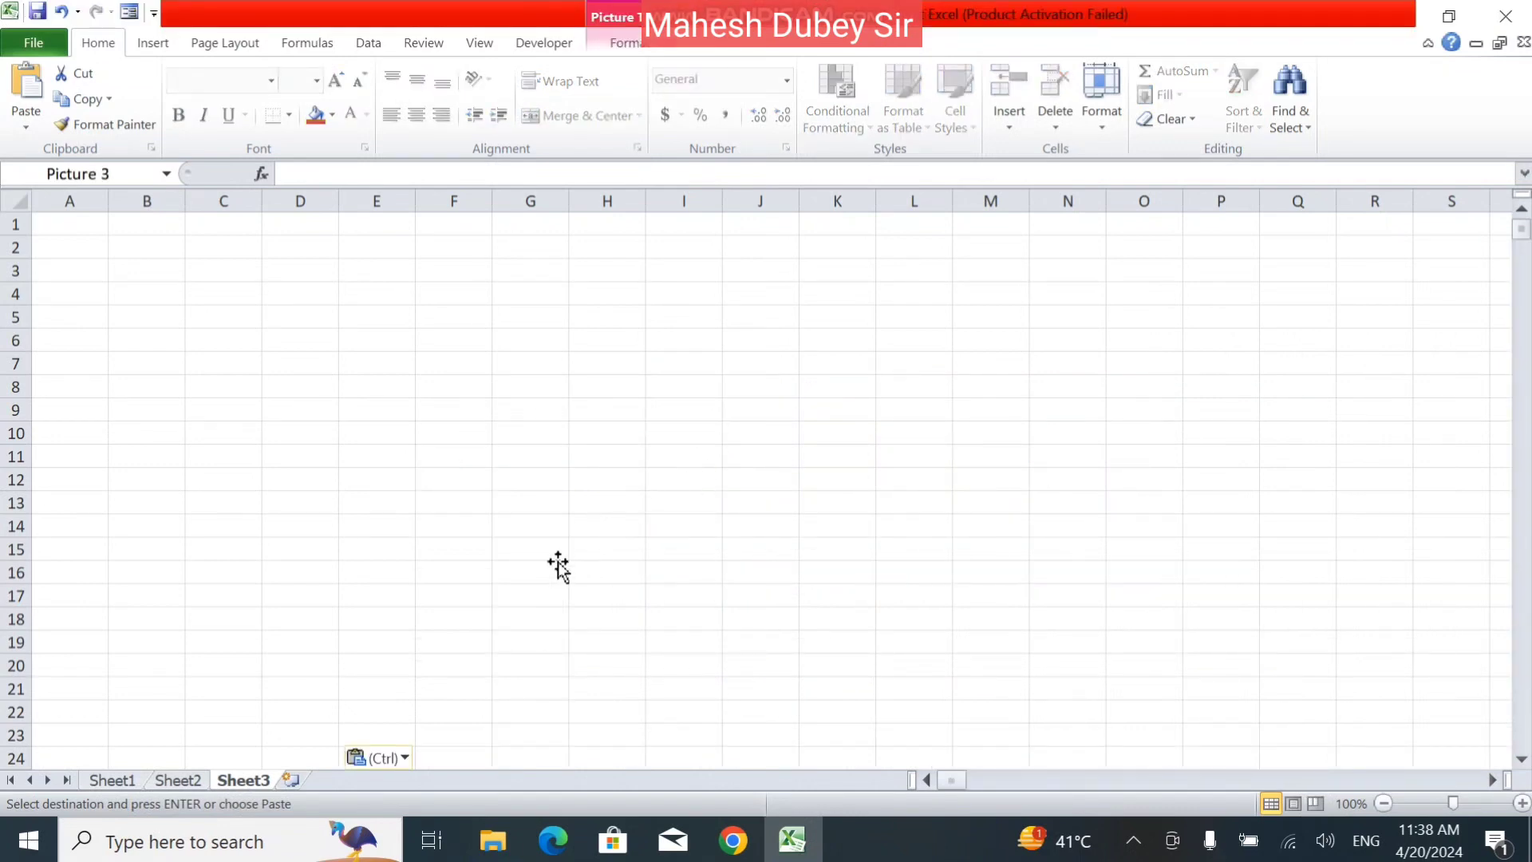
scroll(505, 657, "down", 1)
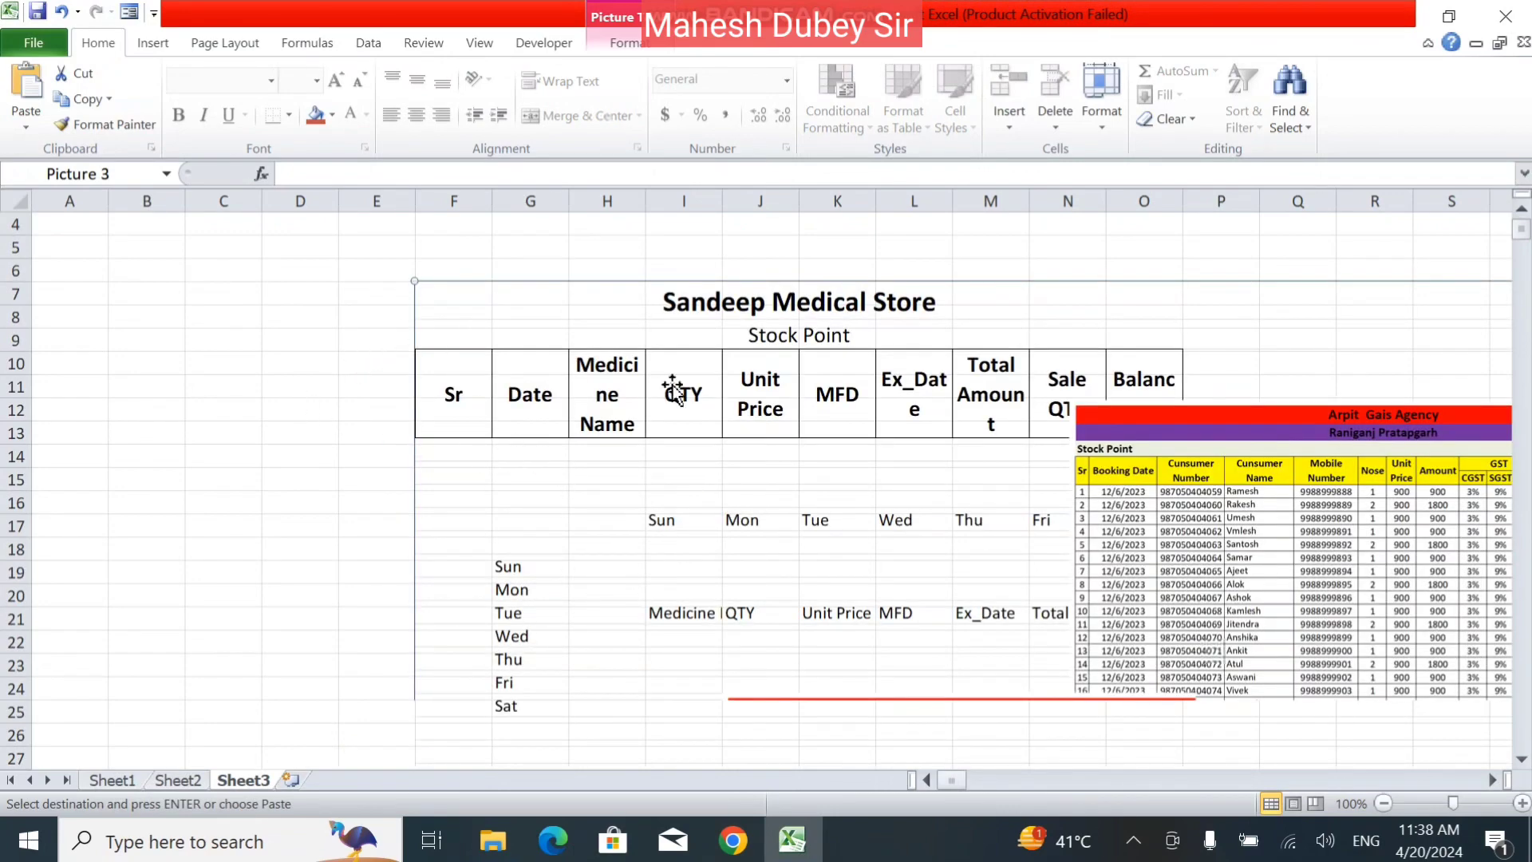
scroll(319, 383, "down", 3)
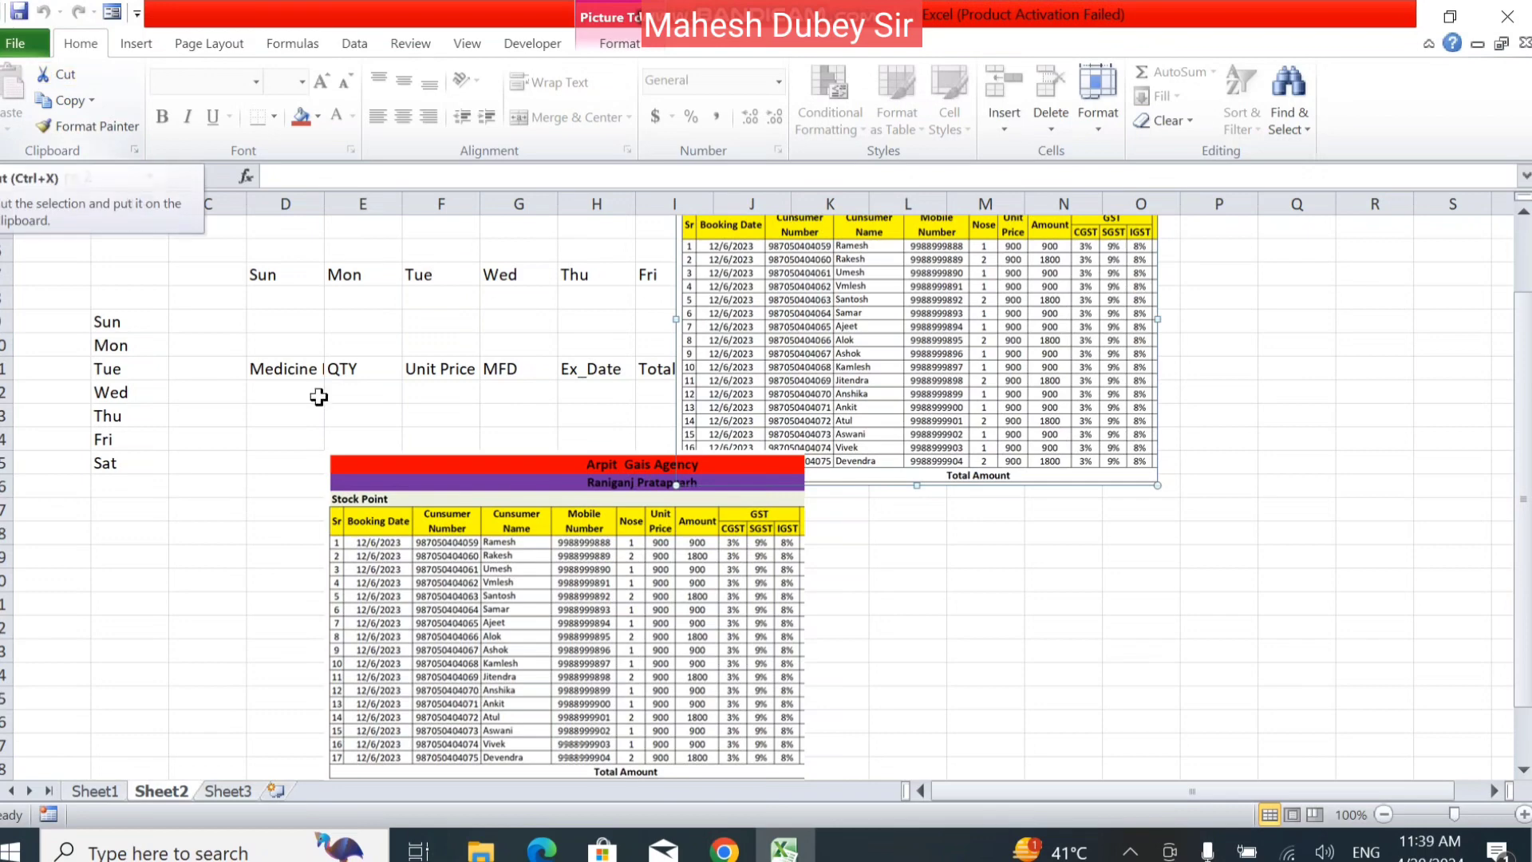
Cut the agency stock picture overlapping the heading table, paste it at M19 and move it up beside the table.
left_click(985, 556)
scroll(992, 555, "up", 2)
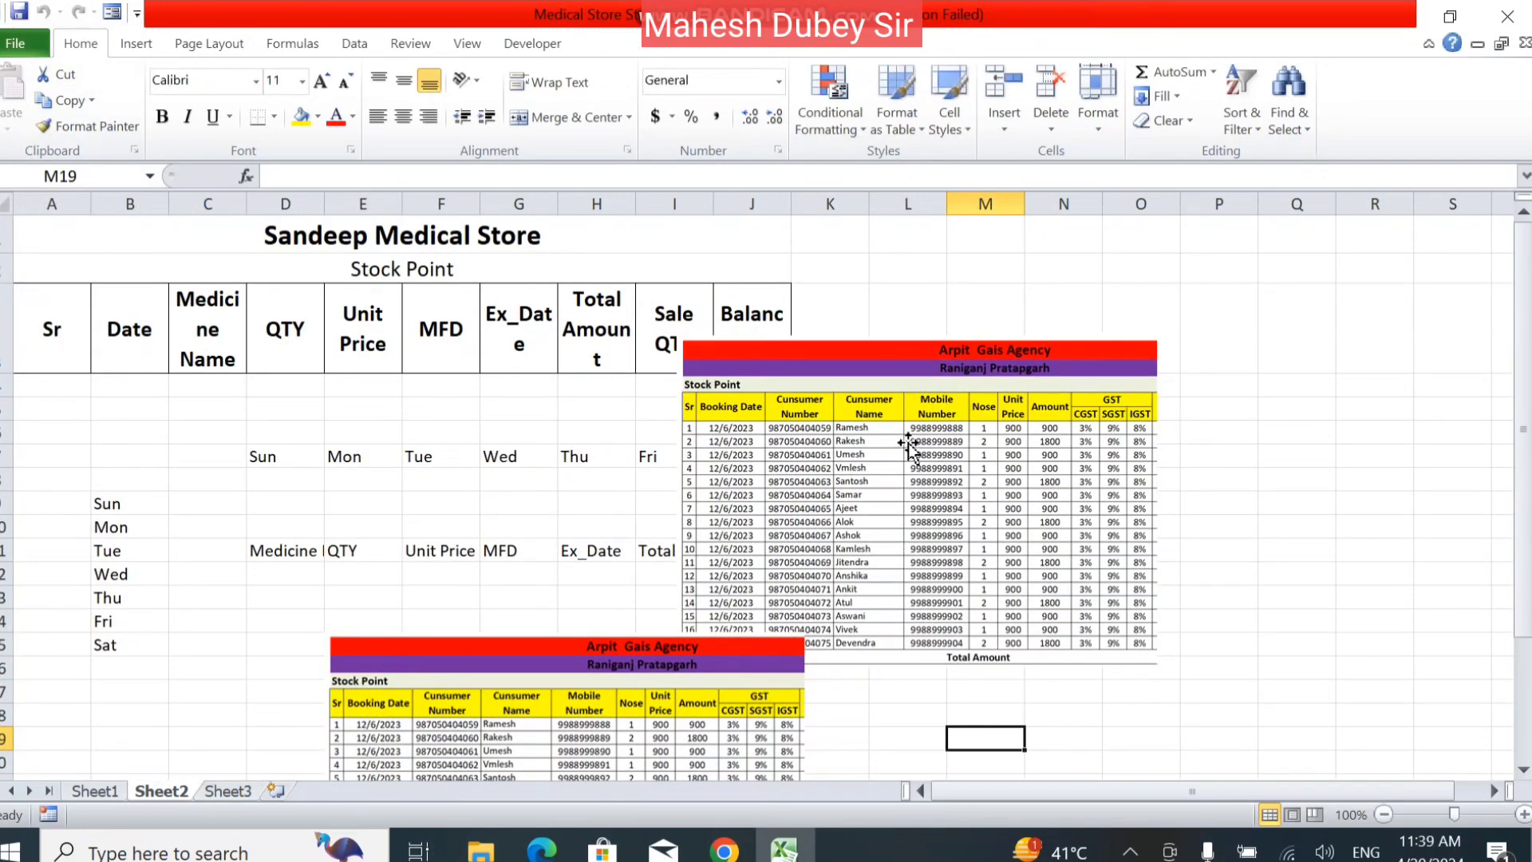
left_click(907, 445)
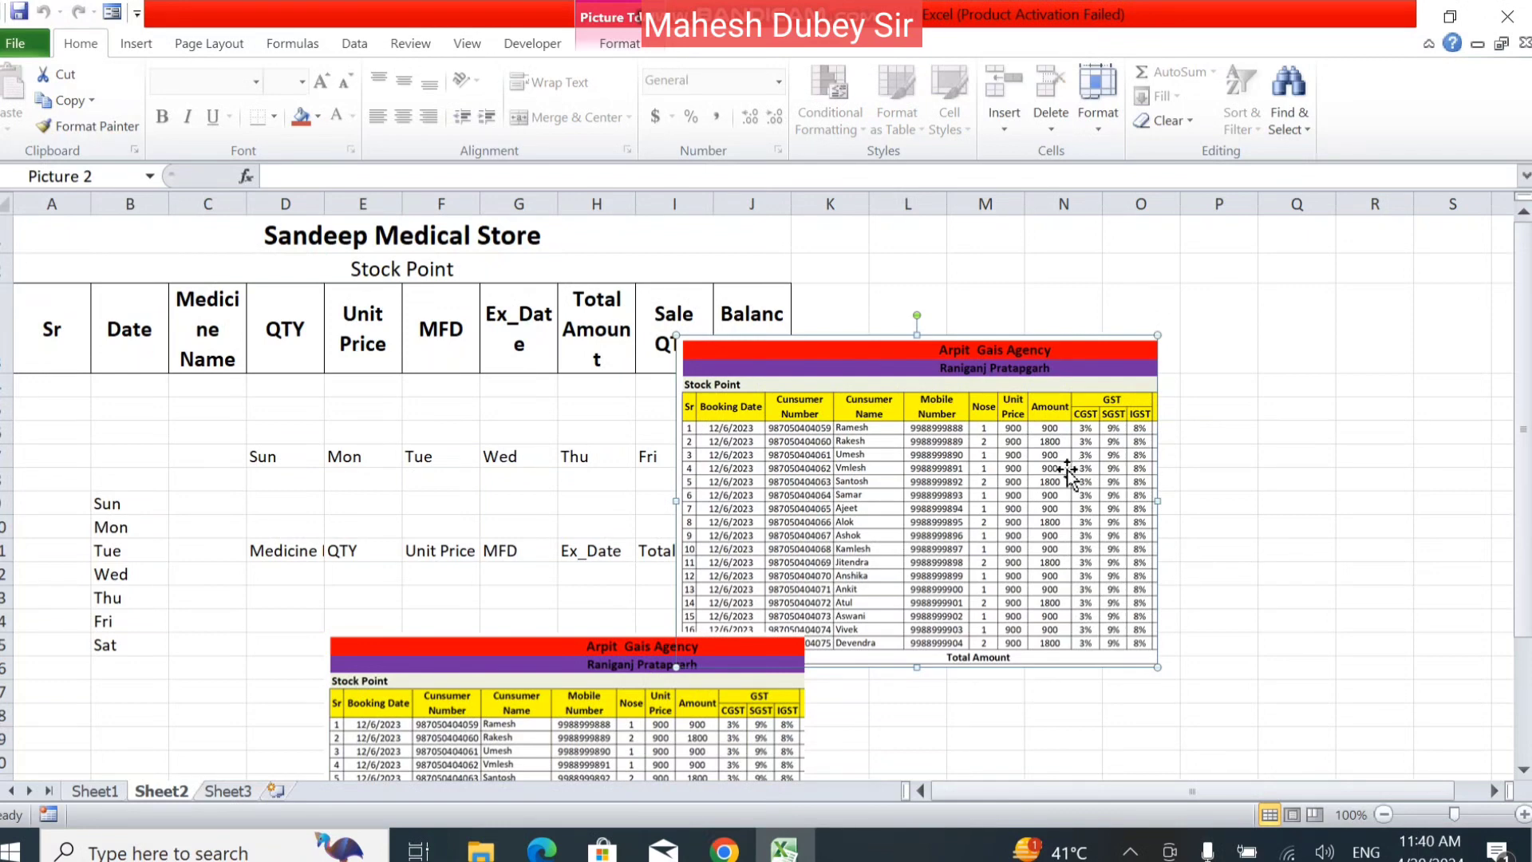
left_click(64, 76)
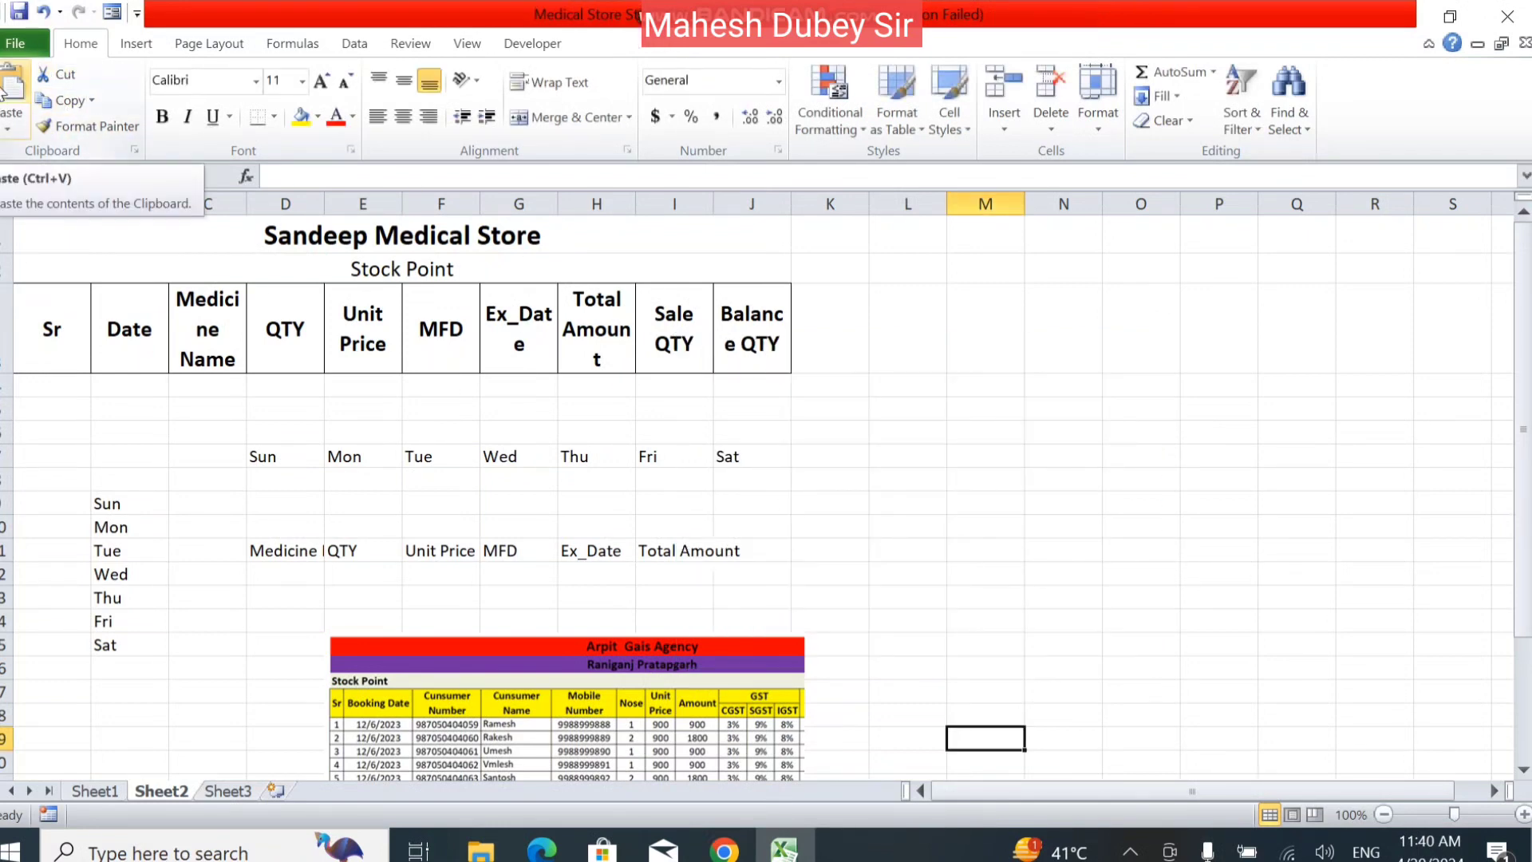
left_click(6, 91)
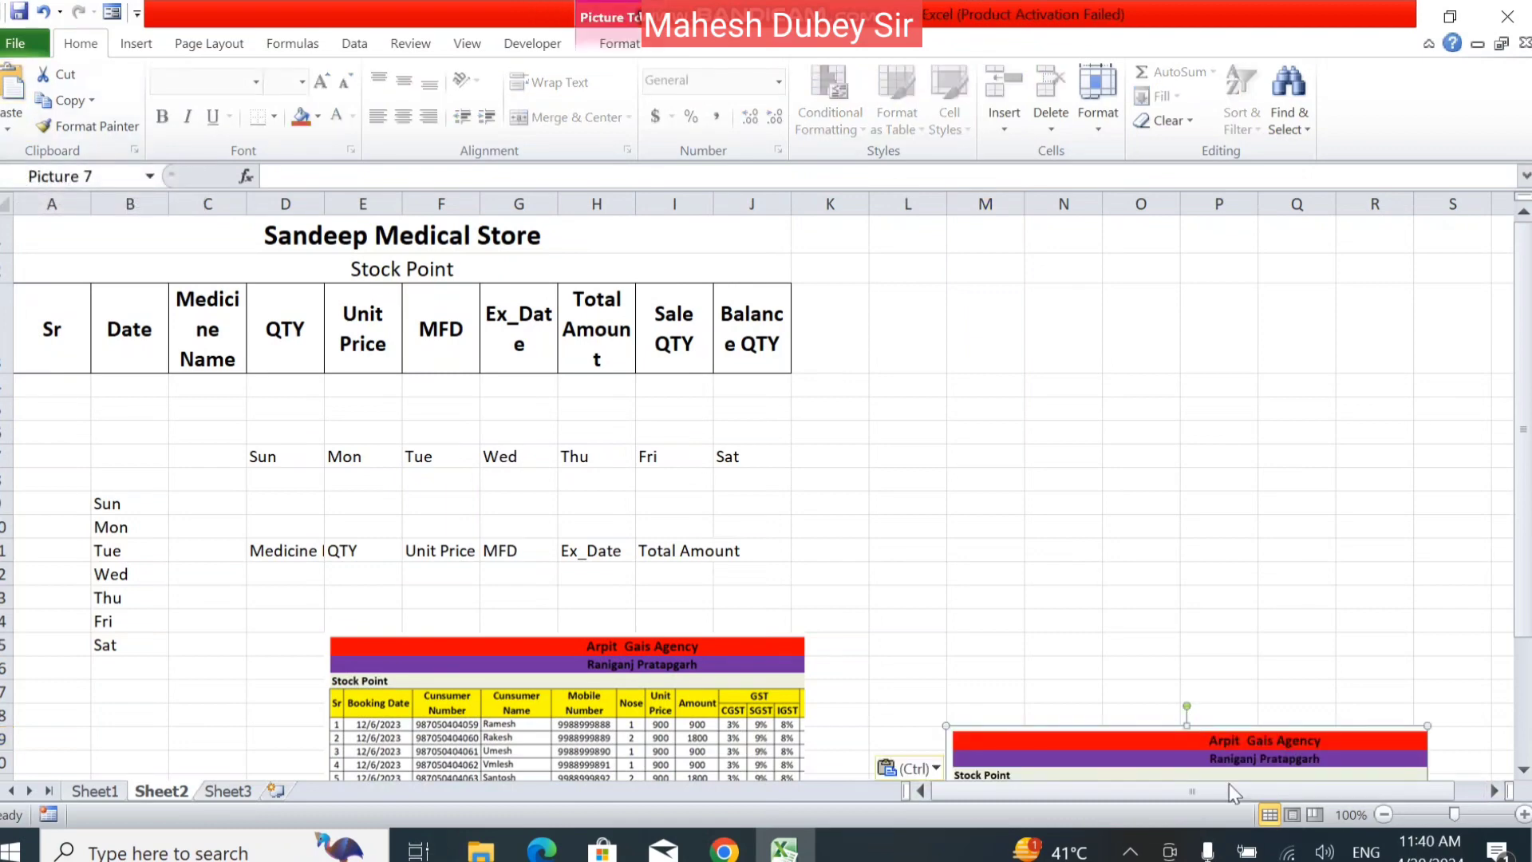
left_click_drag(1220, 746, 1144, 362)
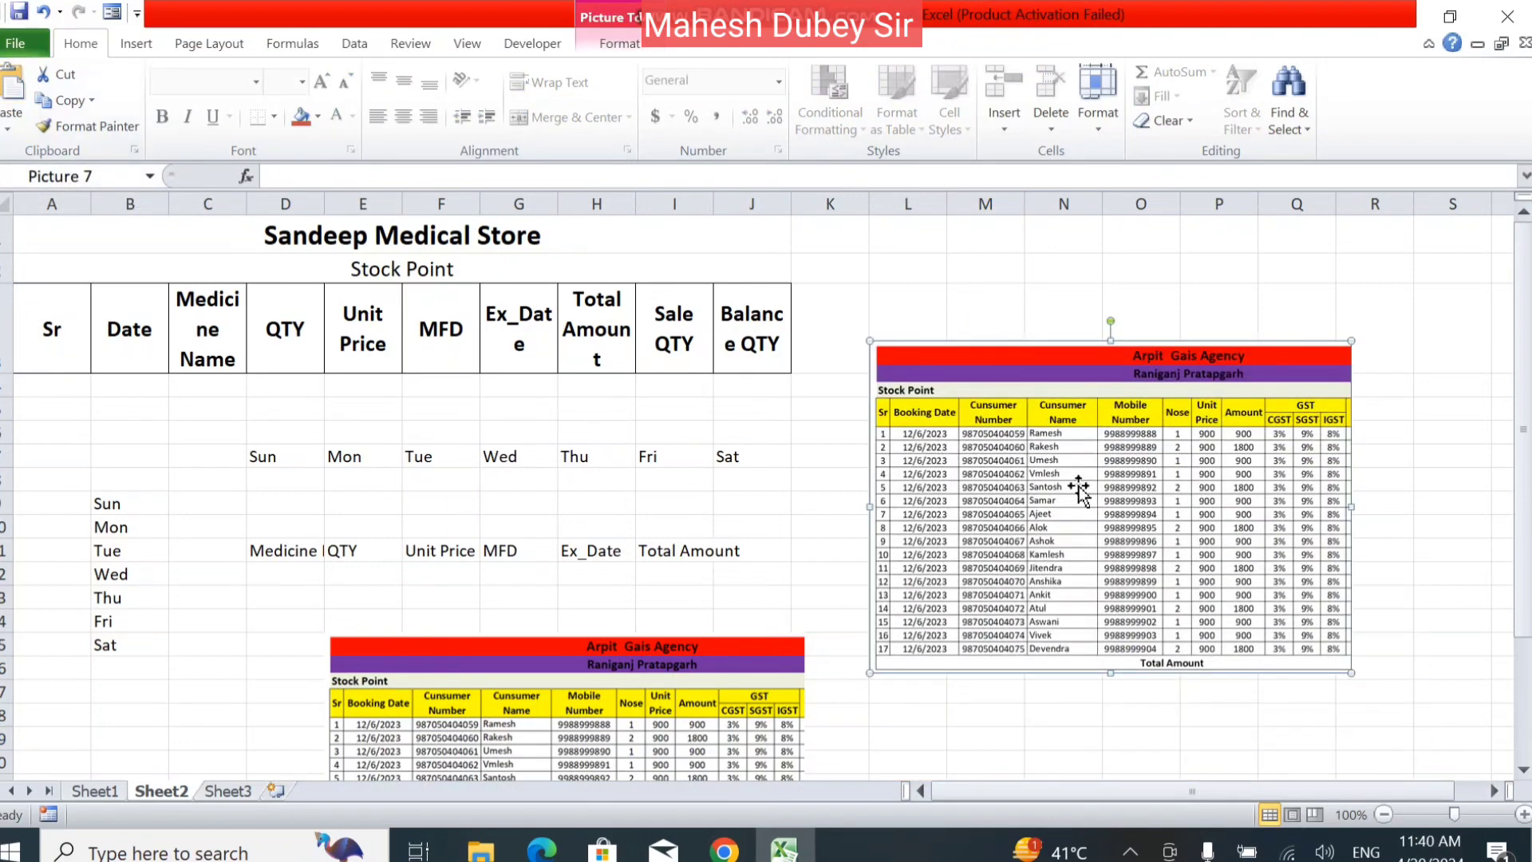
Delete both agency stock pictures from Sheet2.
key("Delete")
left_click(686, 662)
key("Delete")
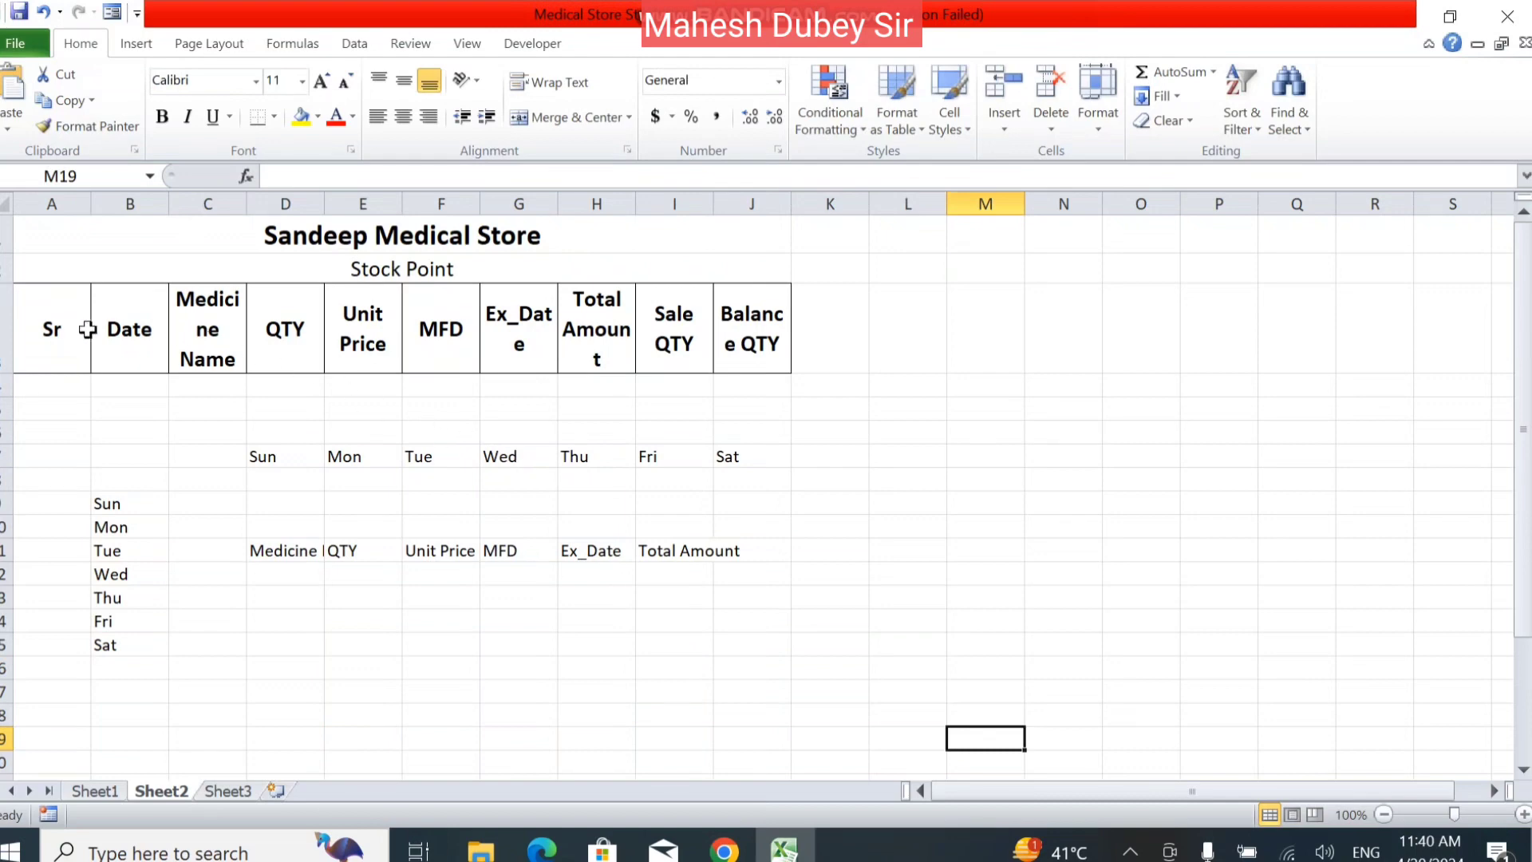
Cut the heading block A1:J3 and paste it at M9, and undo the move.
left_click_drag(112, 253, 141, 332)
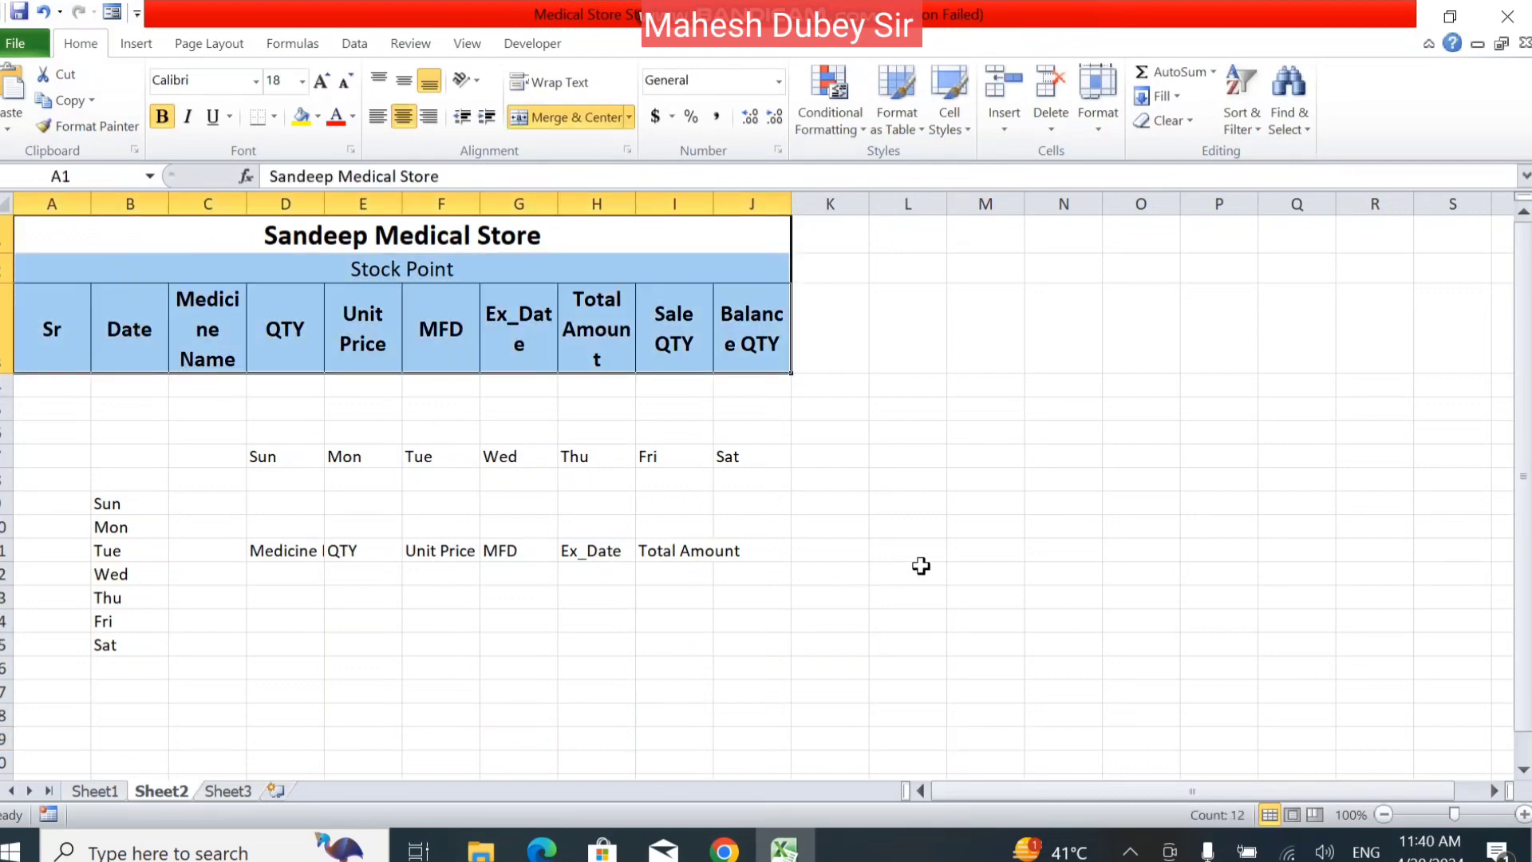
left_click(69, 75)
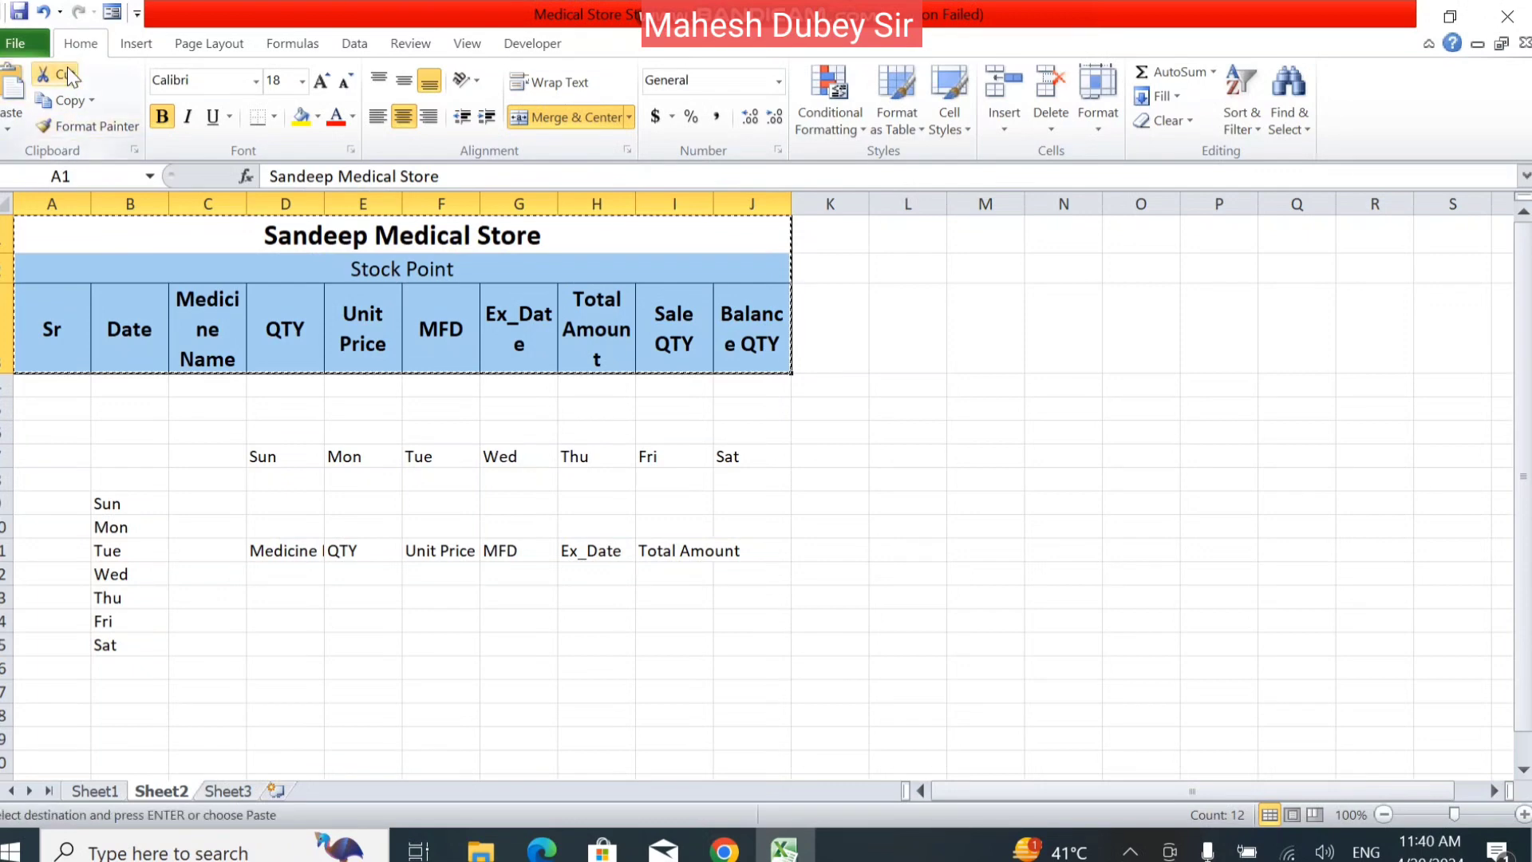
left_click(968, 499)
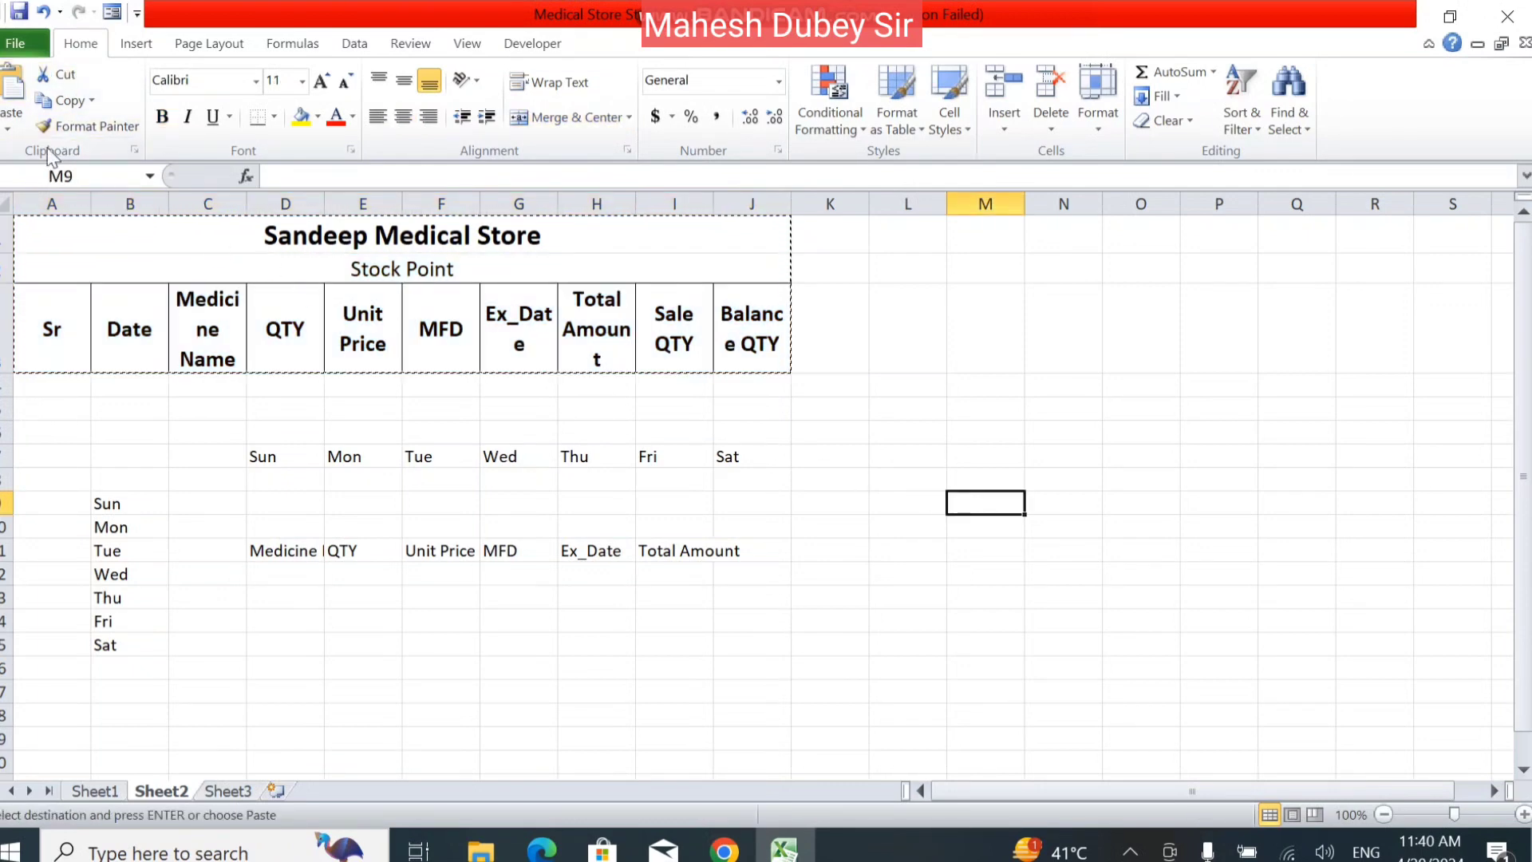
left_click(11, 89)
left_click(1046, 594)
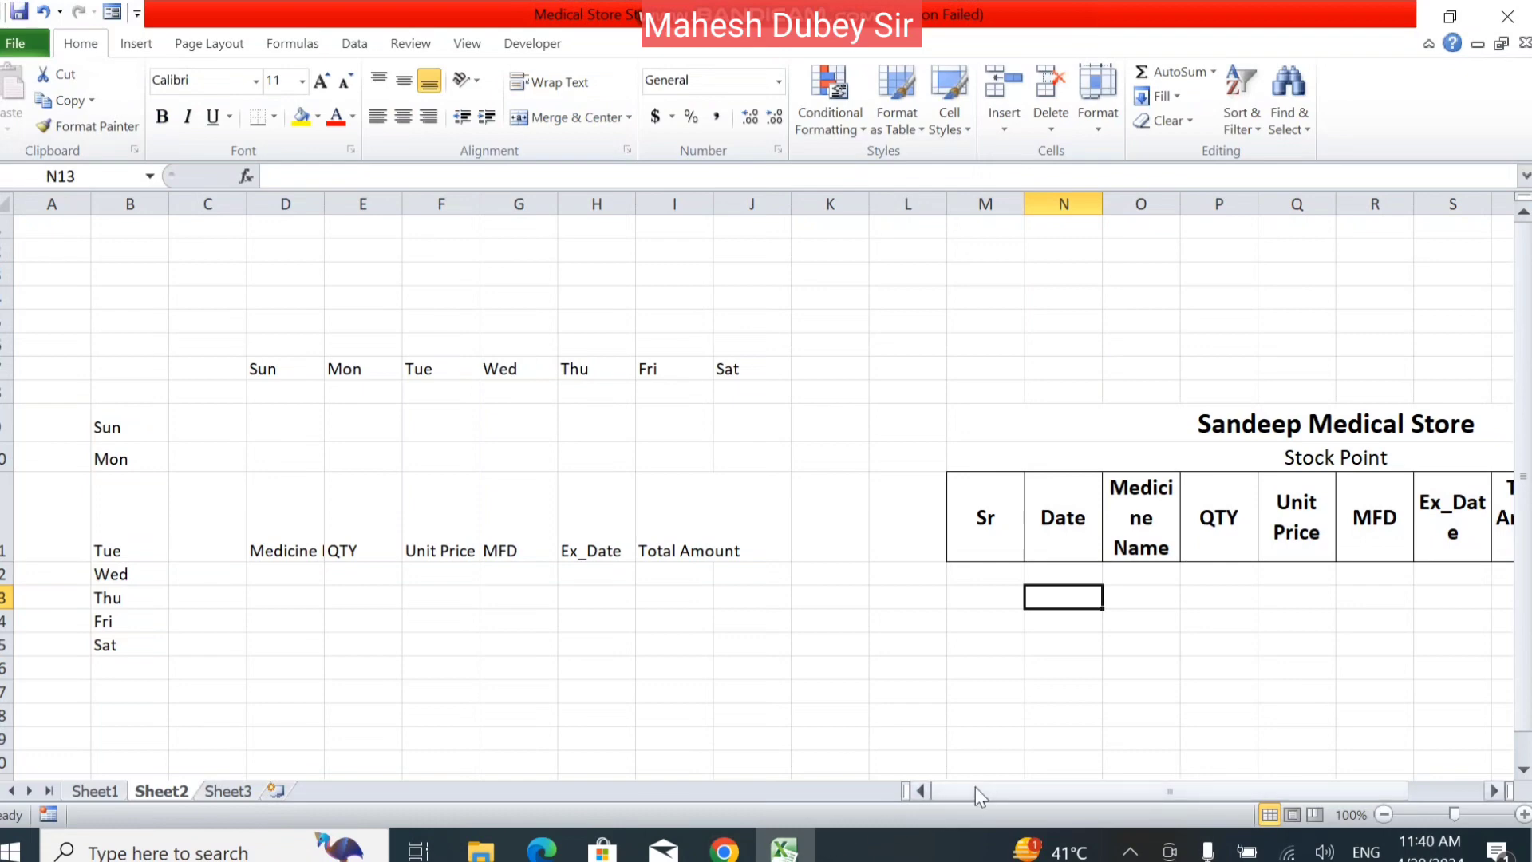
key("ctrl+z")
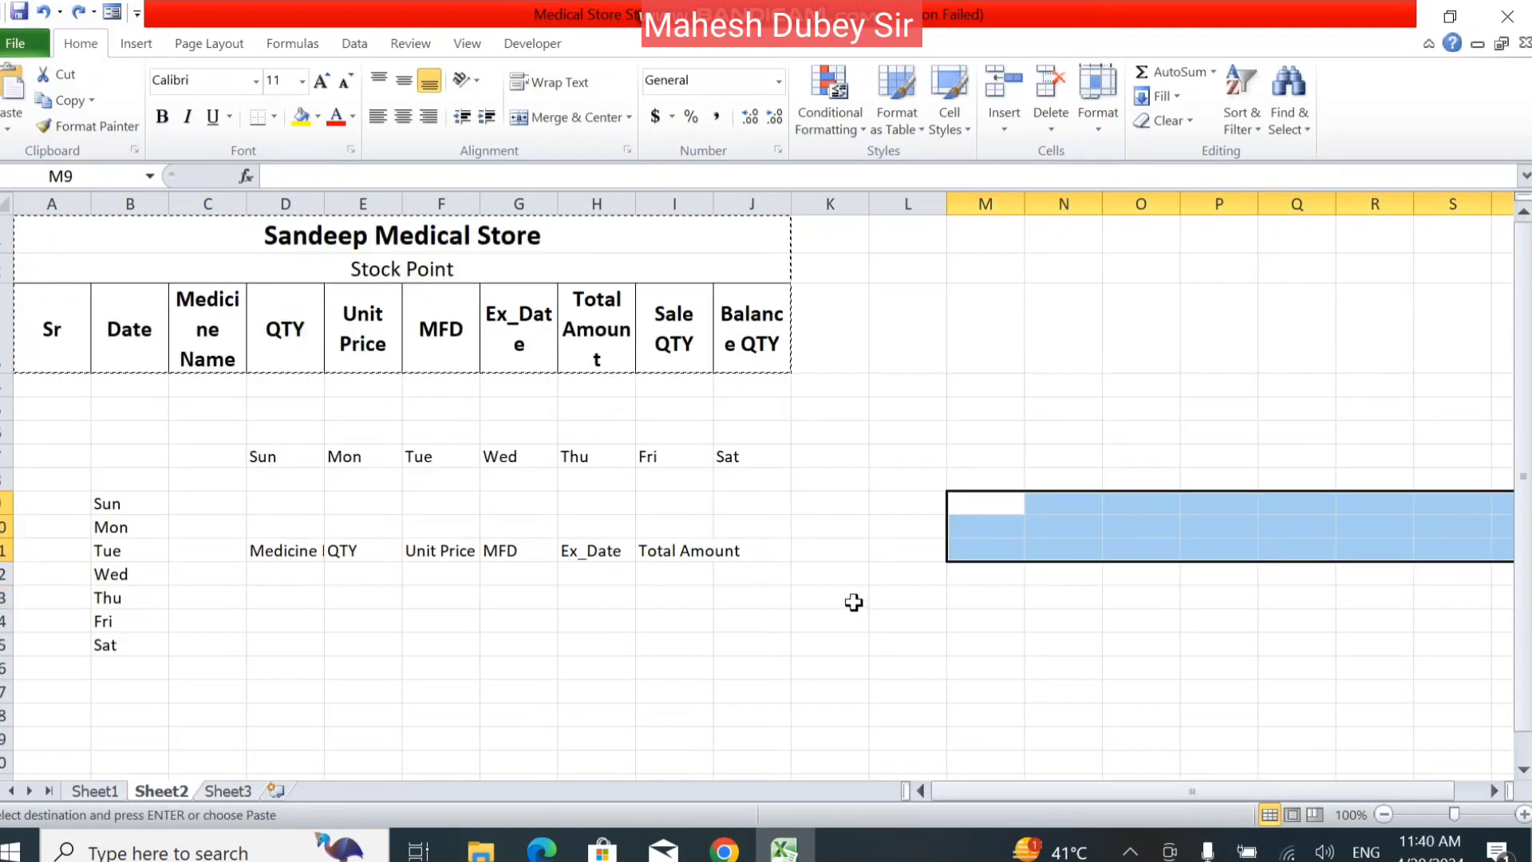
left_click(825, 575)
key("Escape")
Restore the deleted agency stock picture below the table and delete it again.
left_click(674, 550)
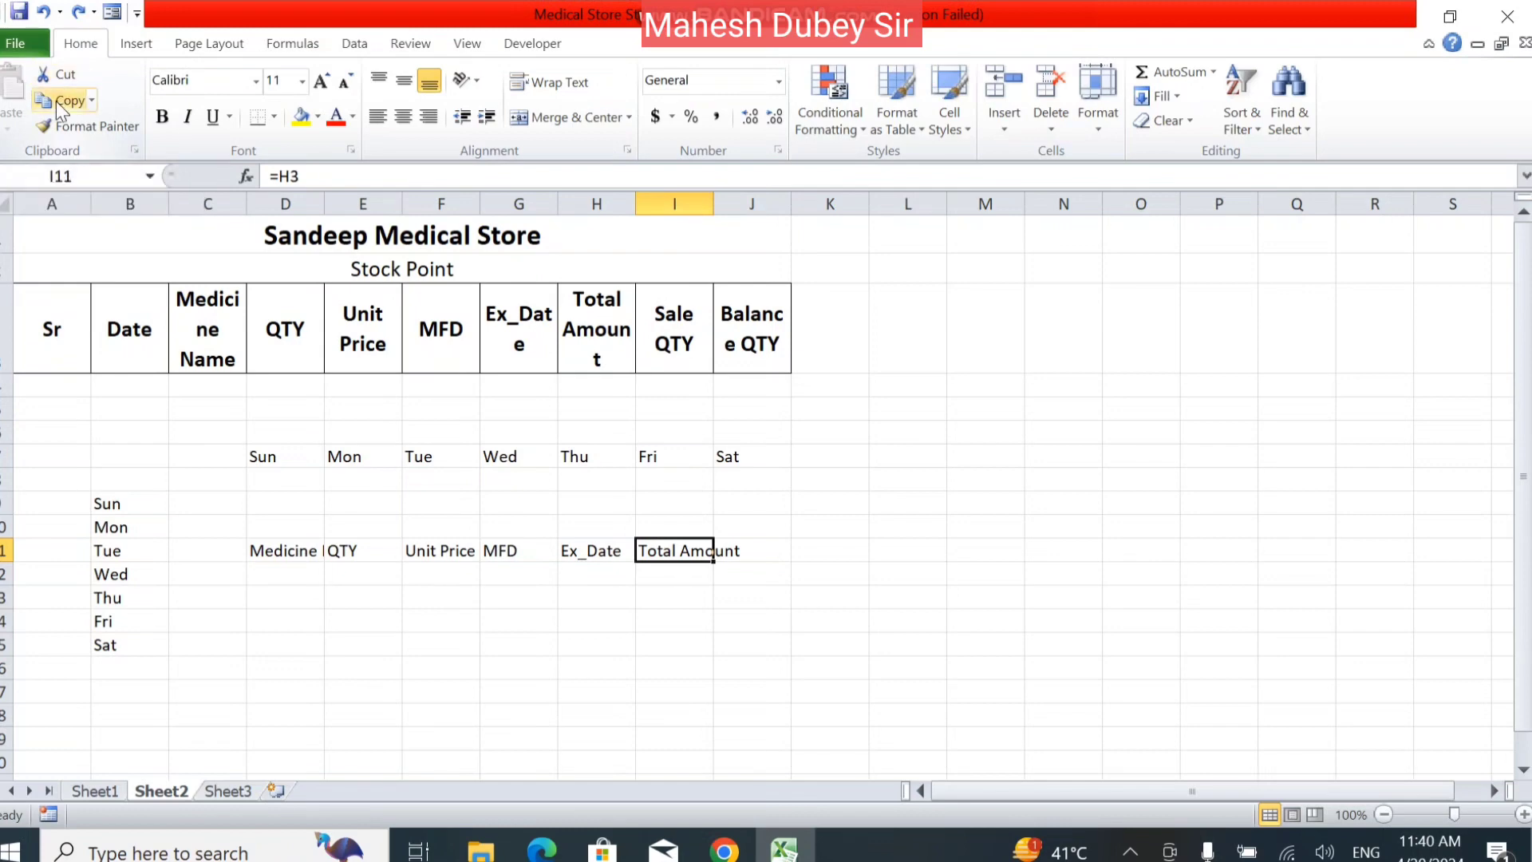
left_click(93, 100)
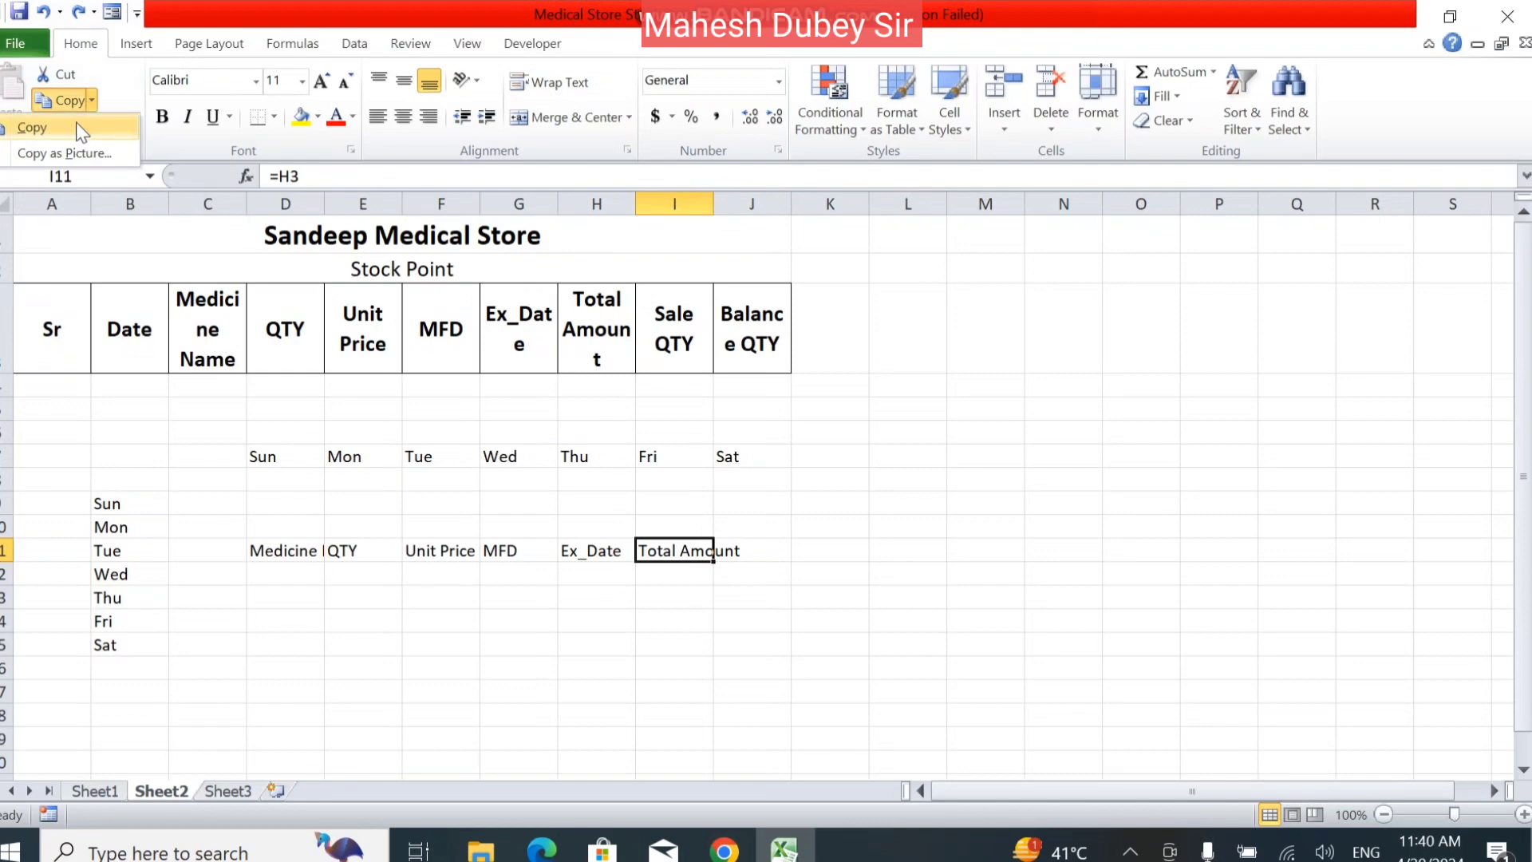
key("Escape")
key("ctrl+v")
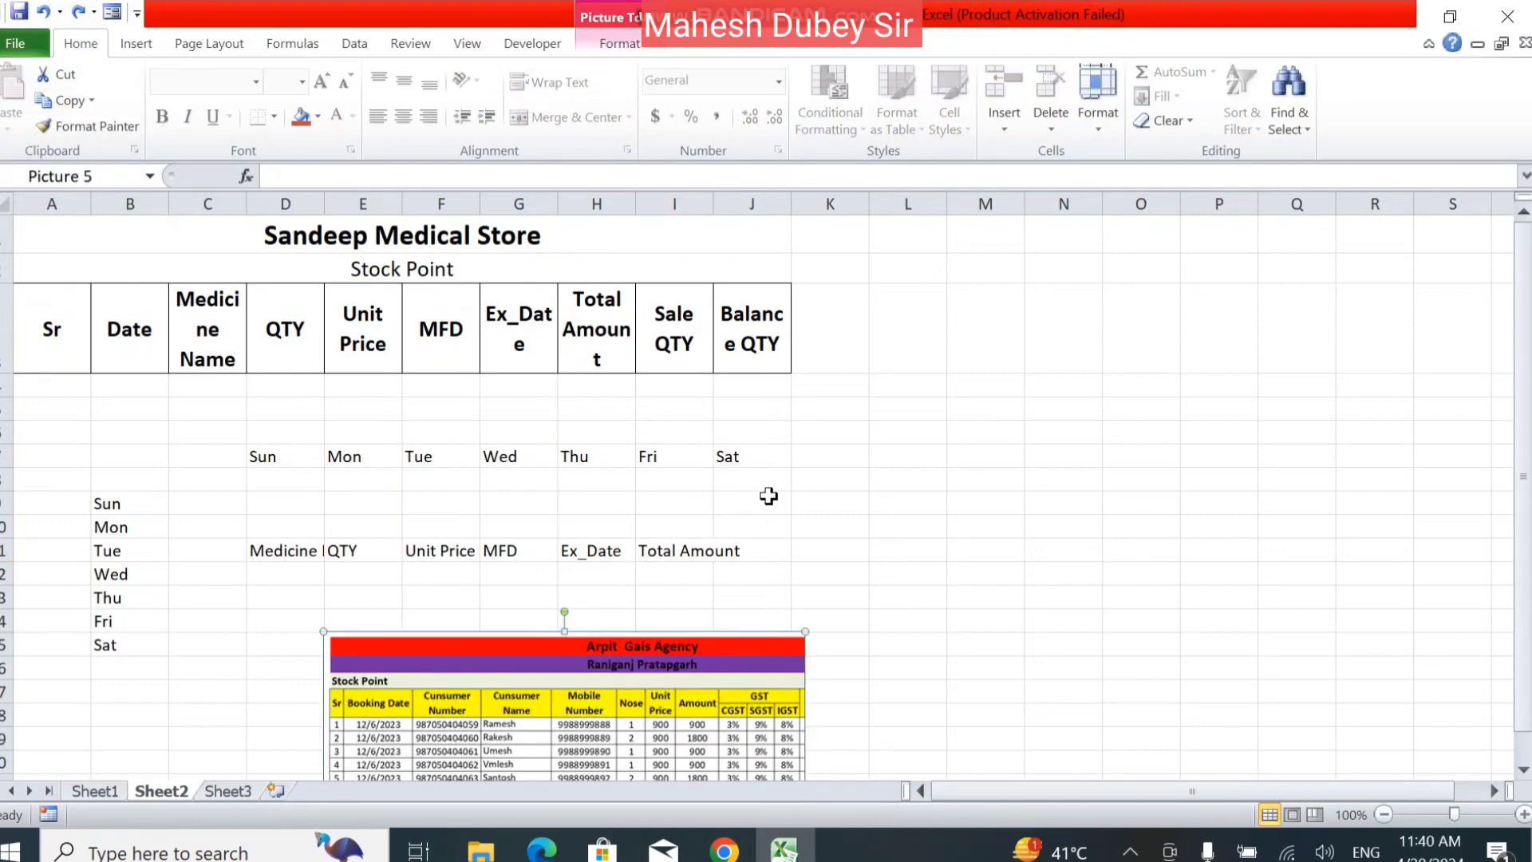
left_click(396, 397)
left_click(471, 702)
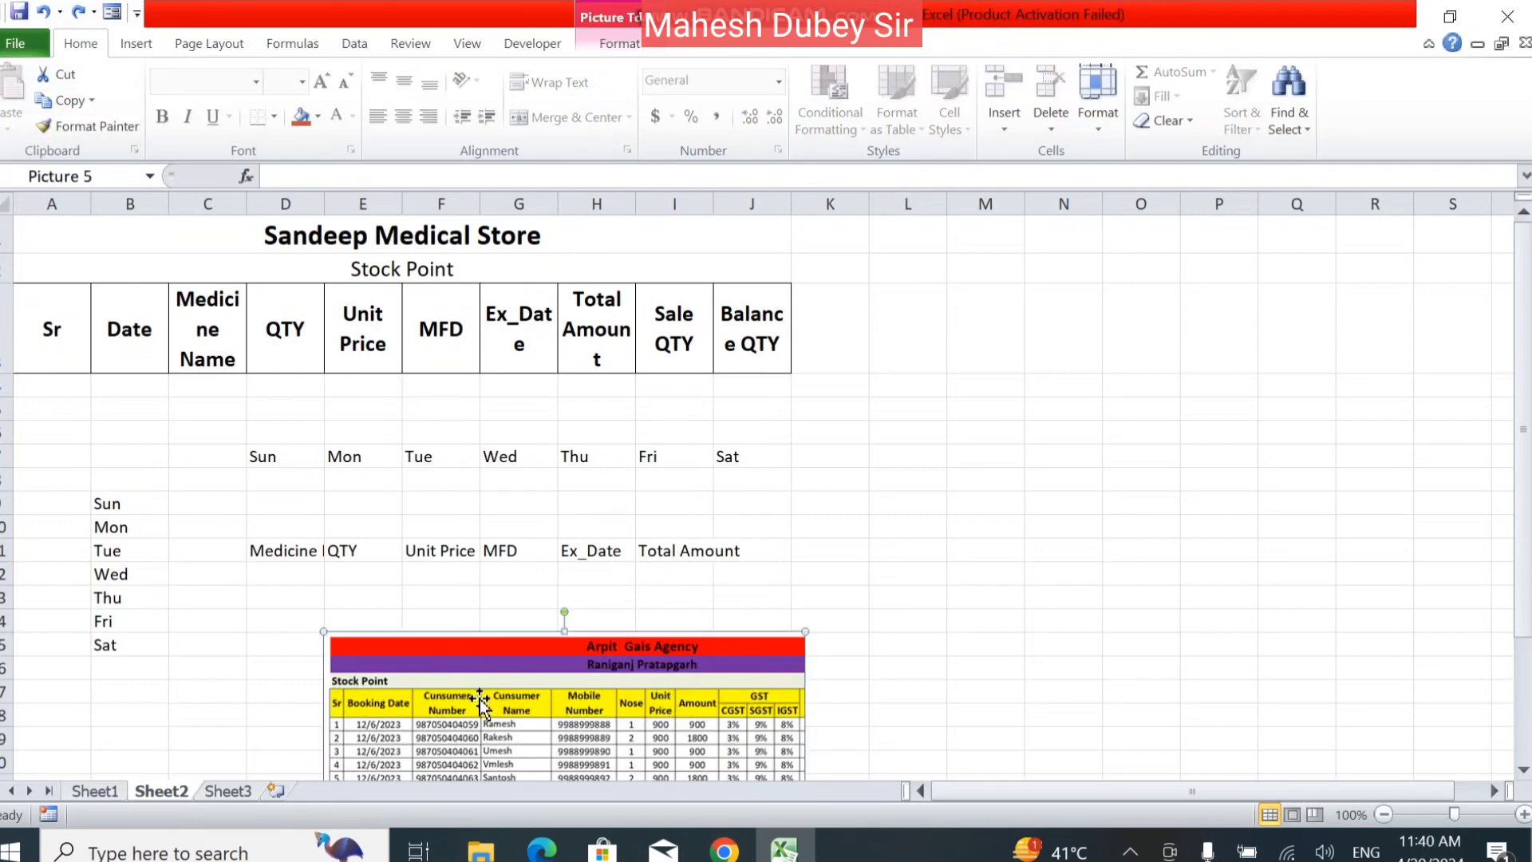
left_click(124, 236)
left_click(688, 694)
key("Delete")
Copy the range A1:J12 and paste it at N3, and undo the paste.
left_click_drag(422, 269, 461, 564)
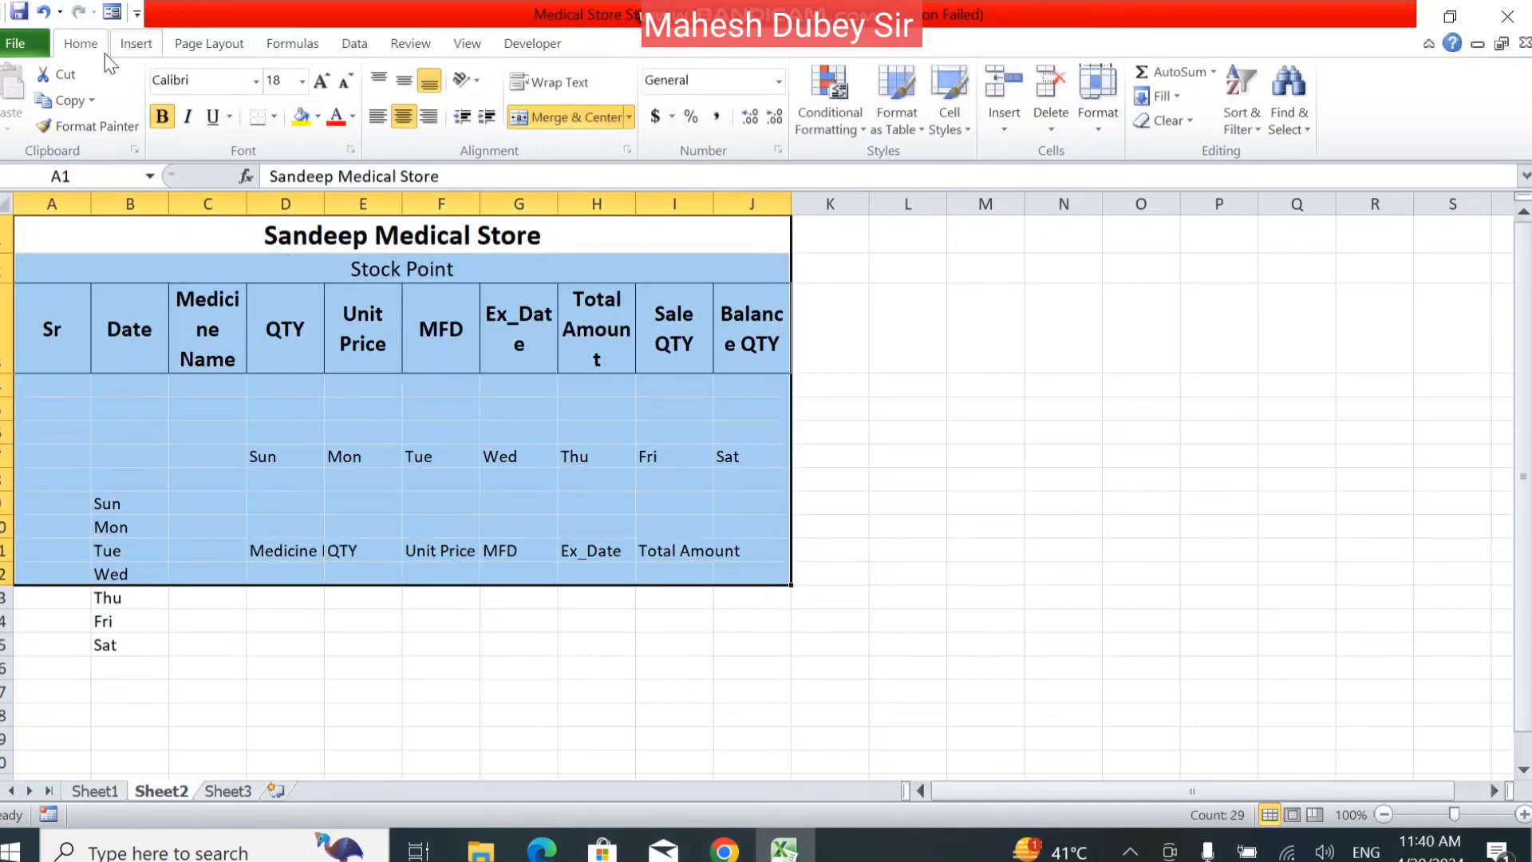
left_click(67, 102)
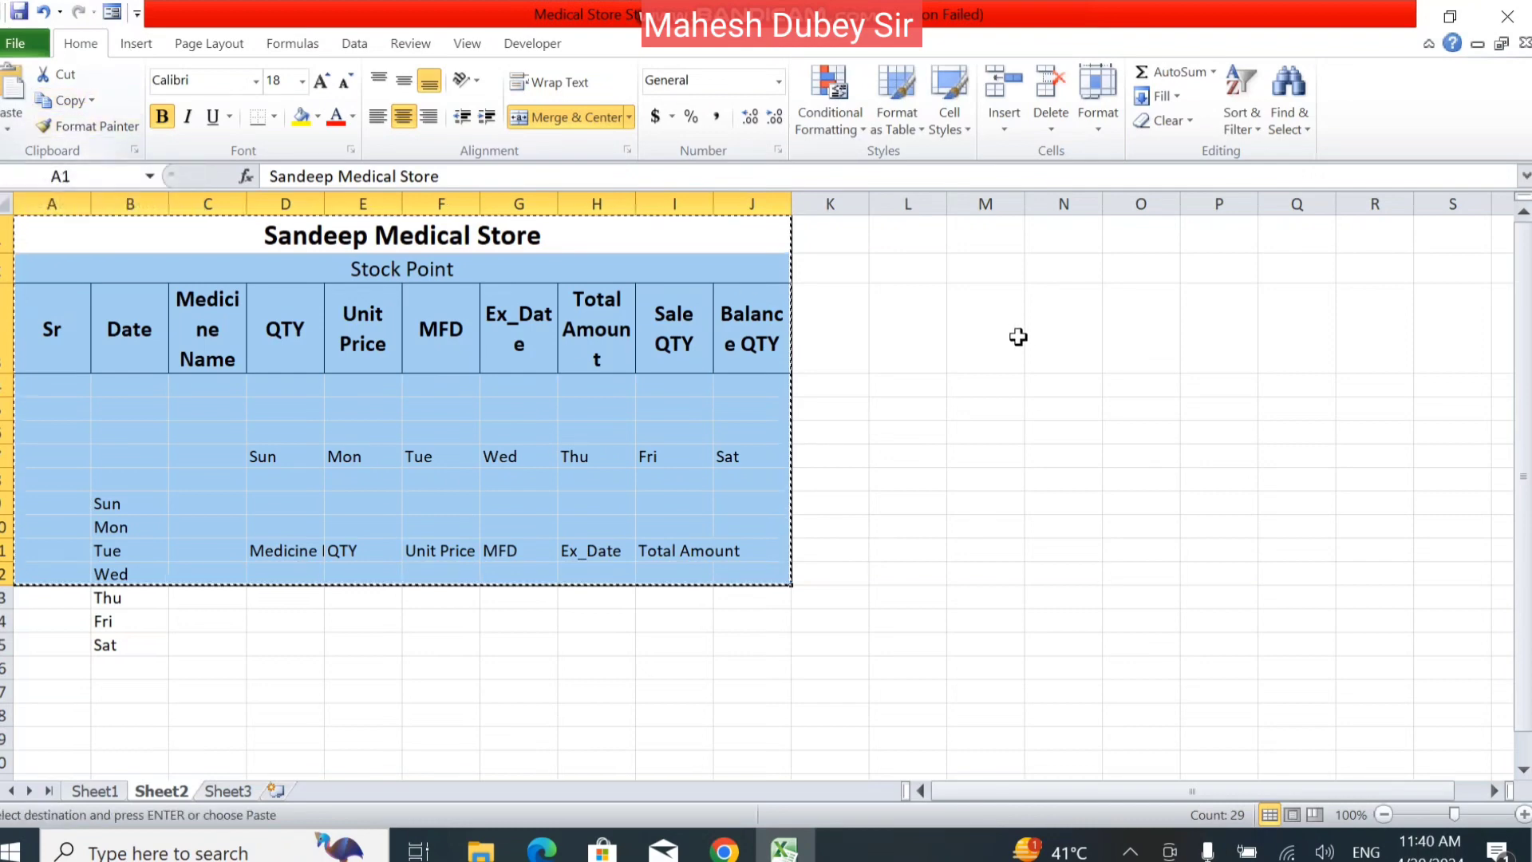
left_click(1045, 327)
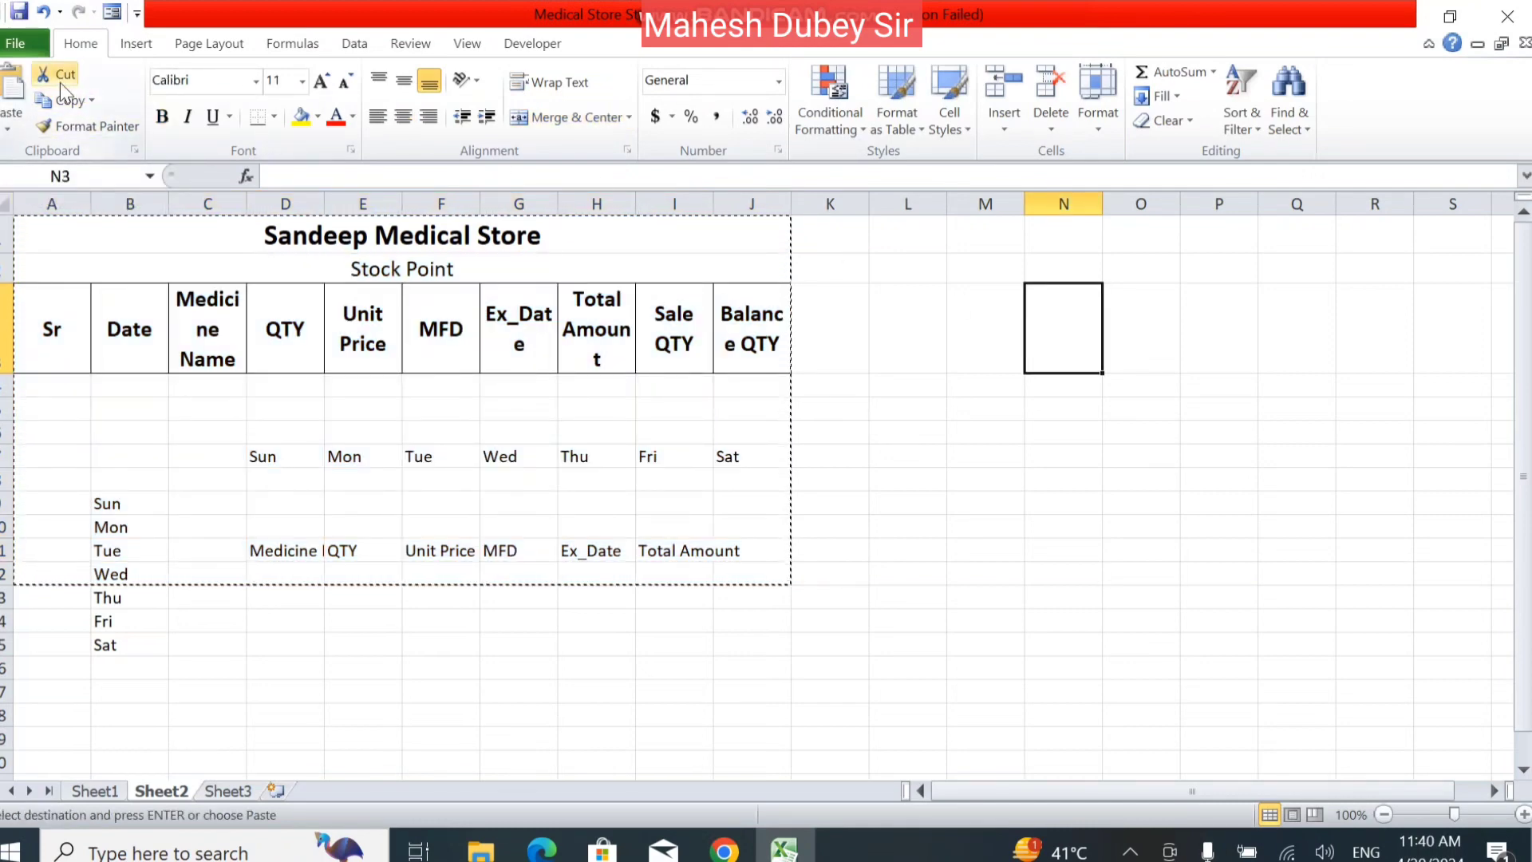
left_click(12, 88)
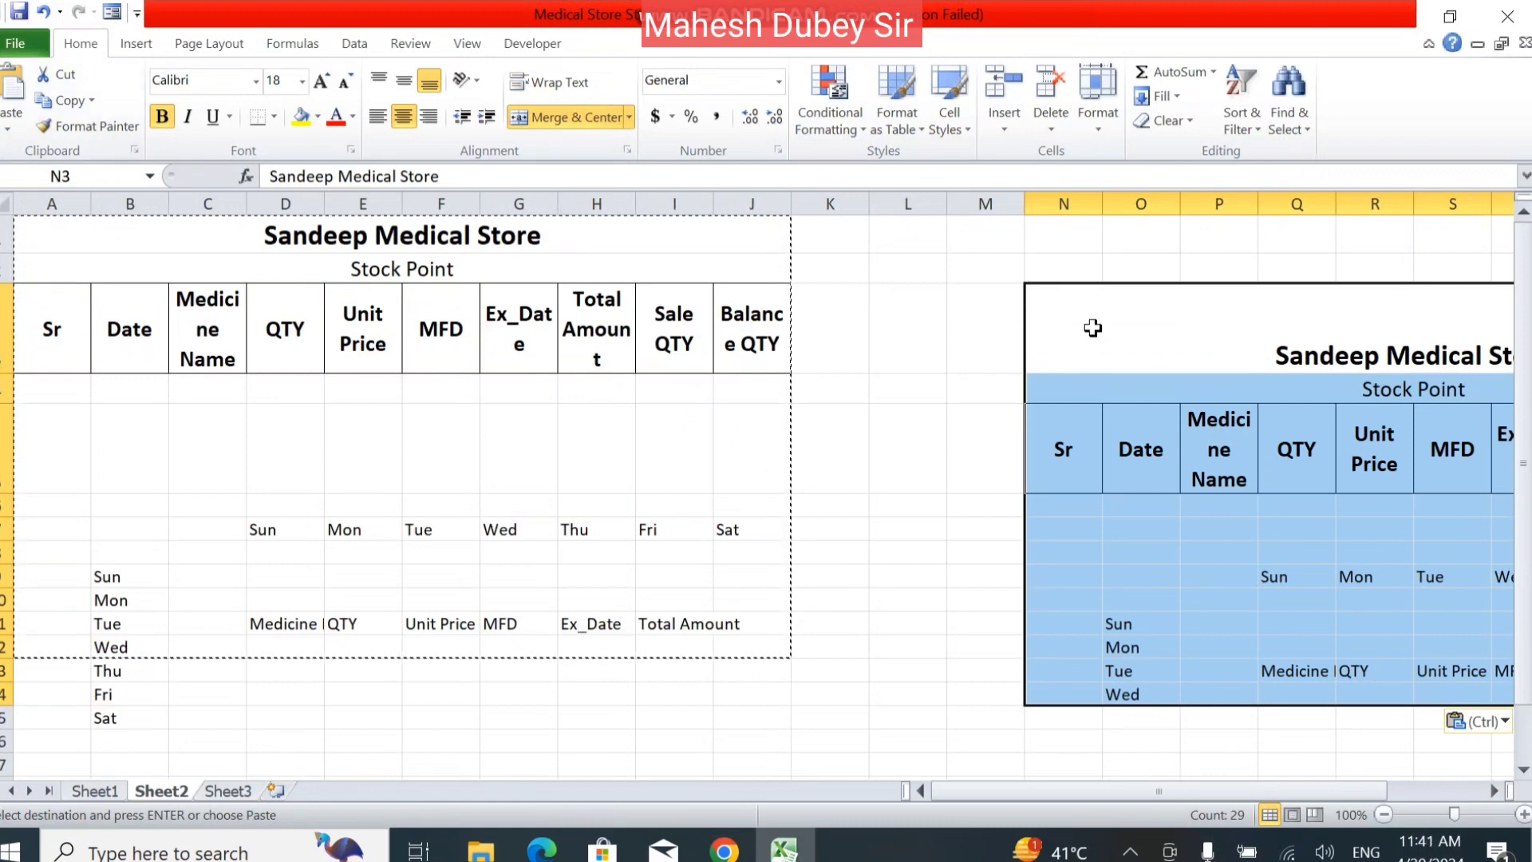
left_click(837, 355)
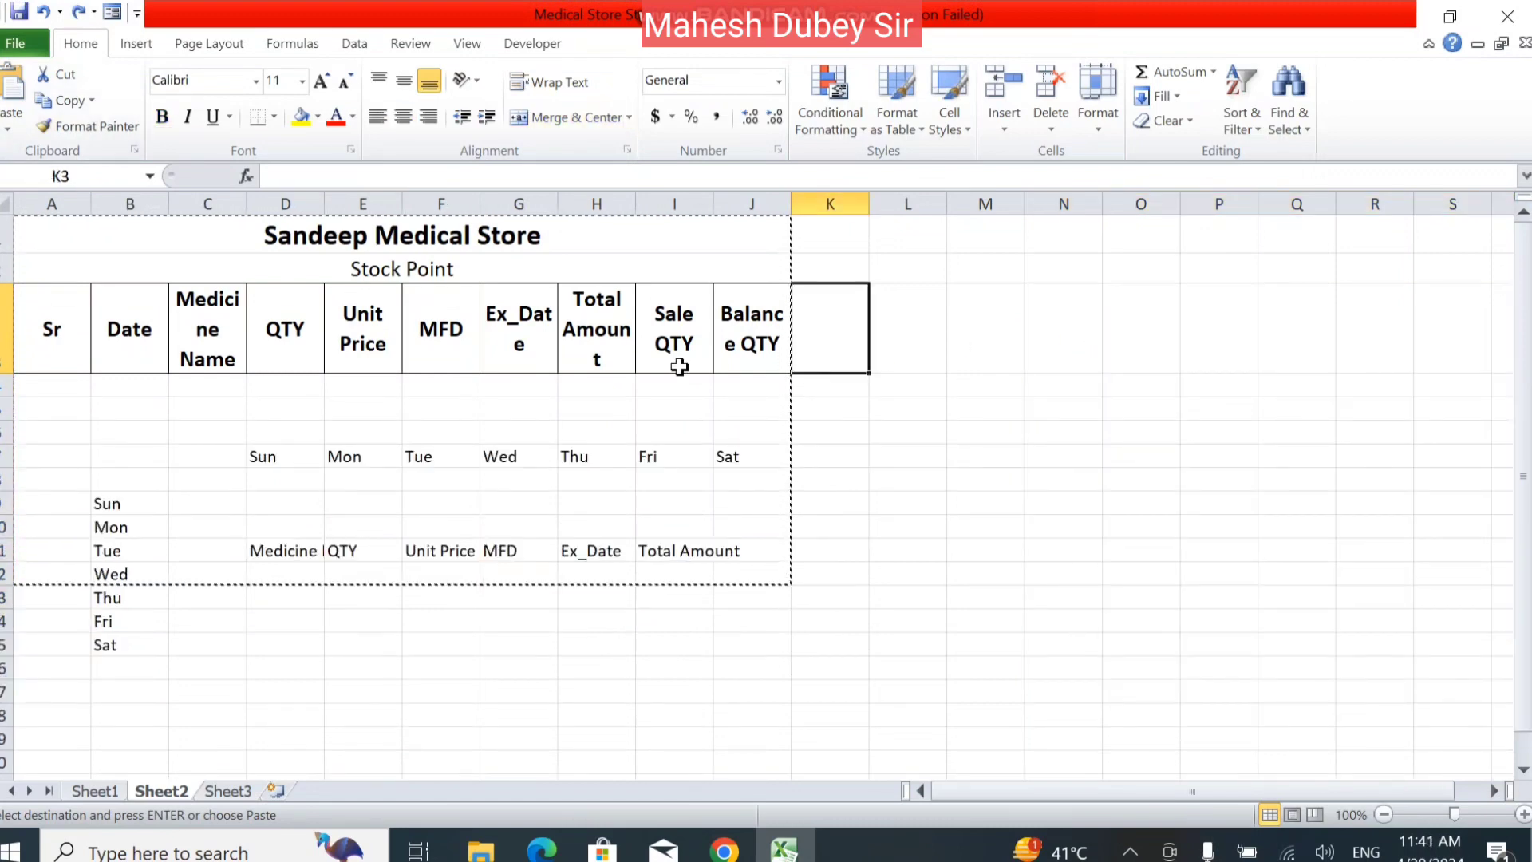
Copy the range A1:J11 as a picture, using the As shown on screen appearance and Picture format.
left_click_drag(360, 247, 383, 550)
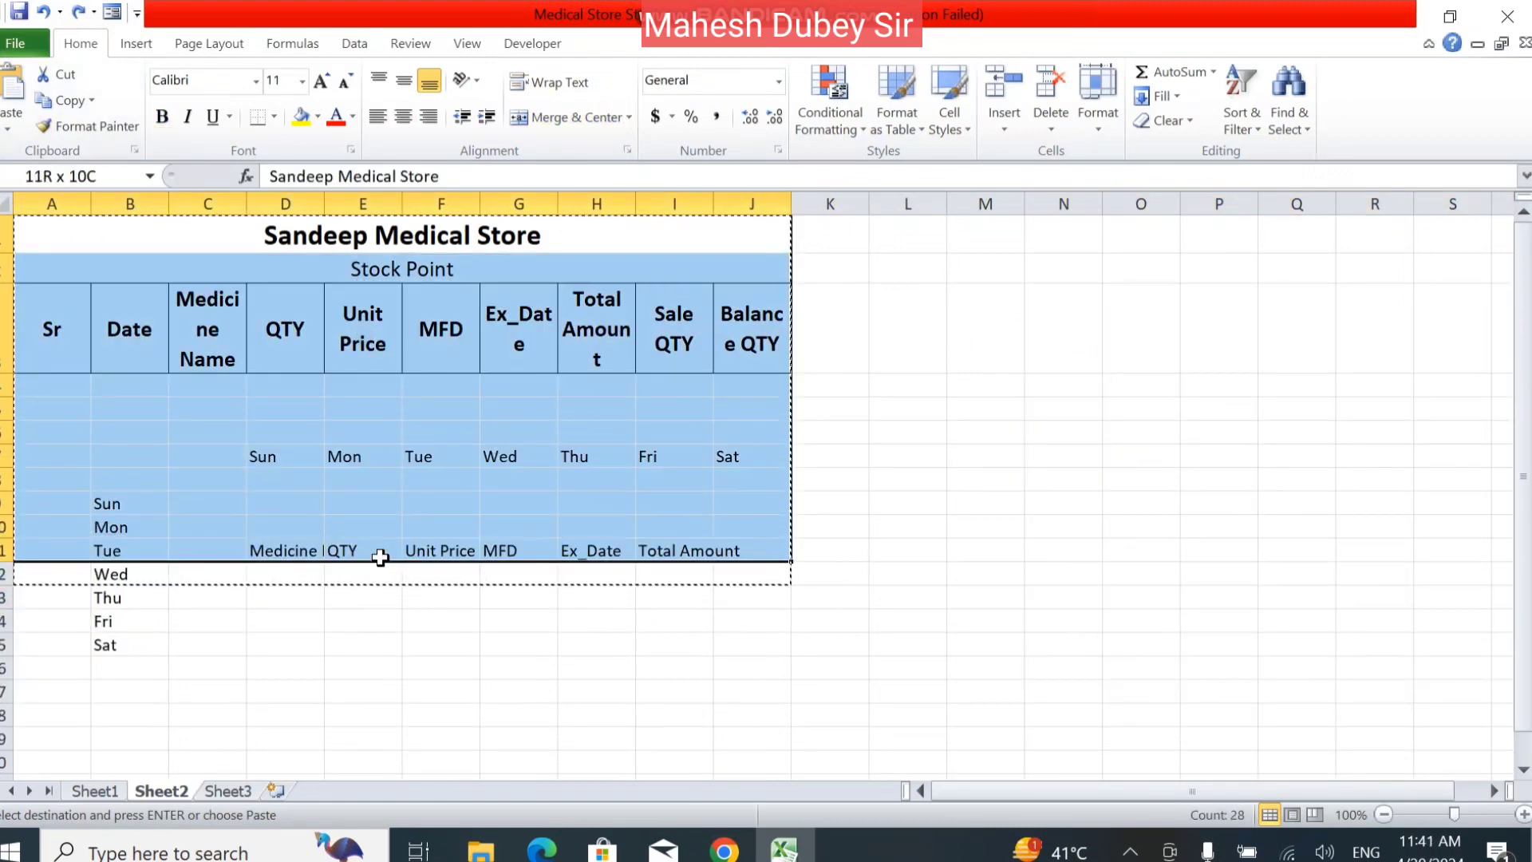
left_click(97, 100)
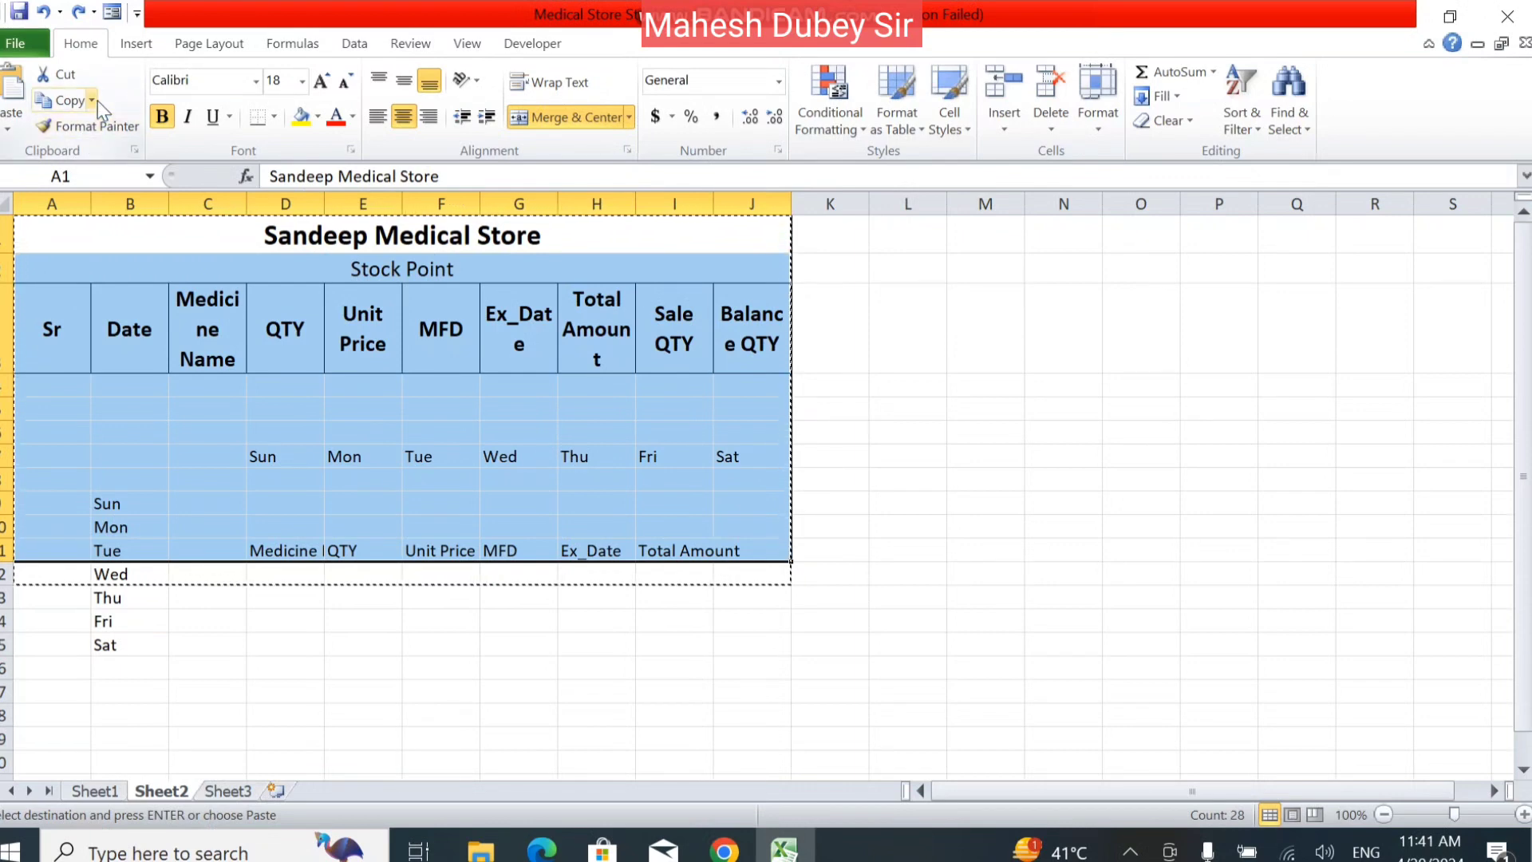
left_click(92, 101)
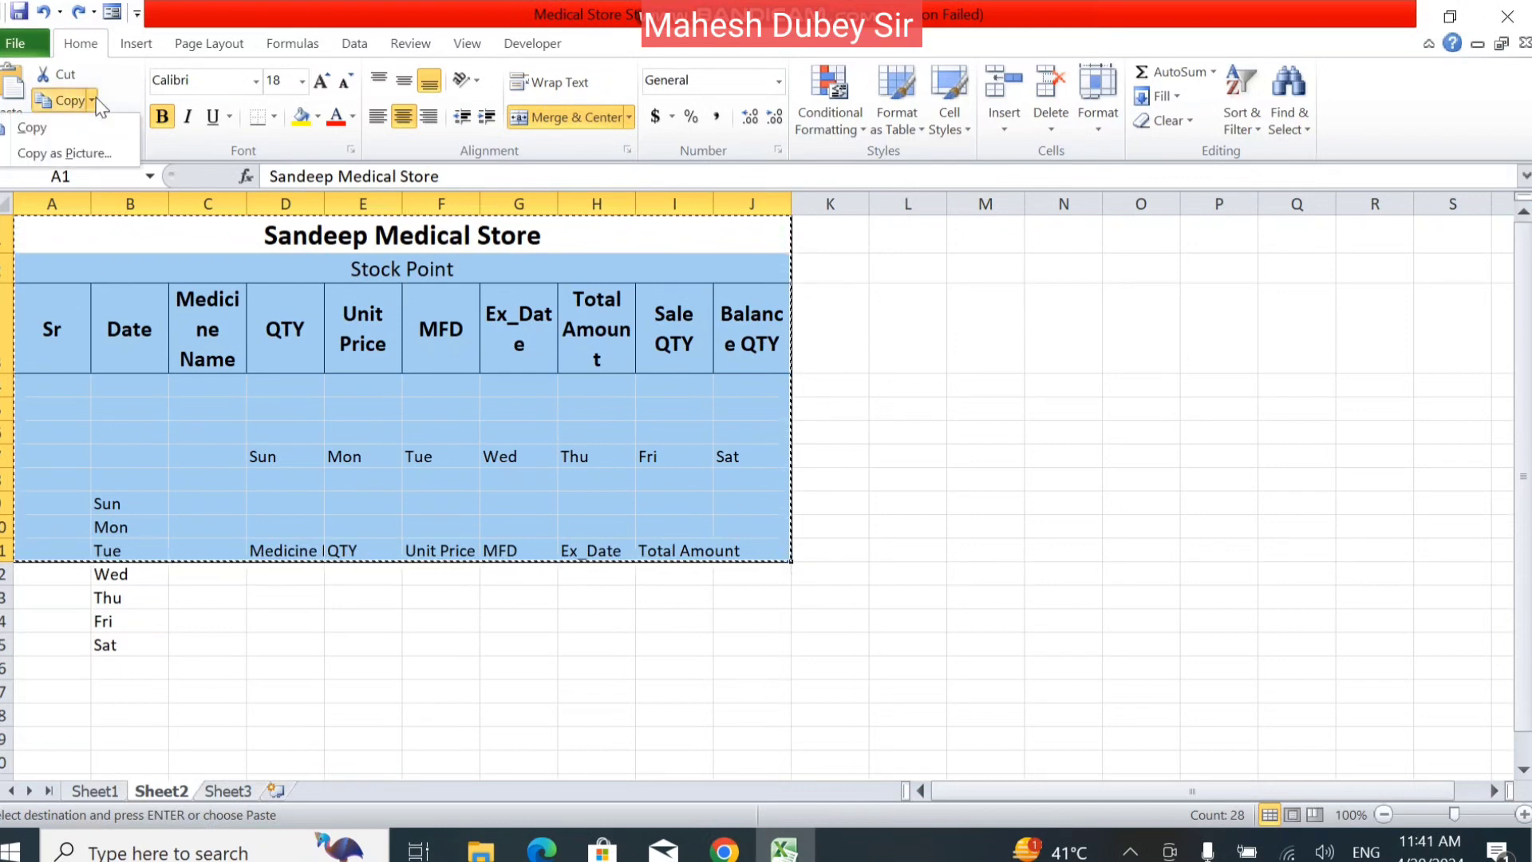
left_click(85, 156)
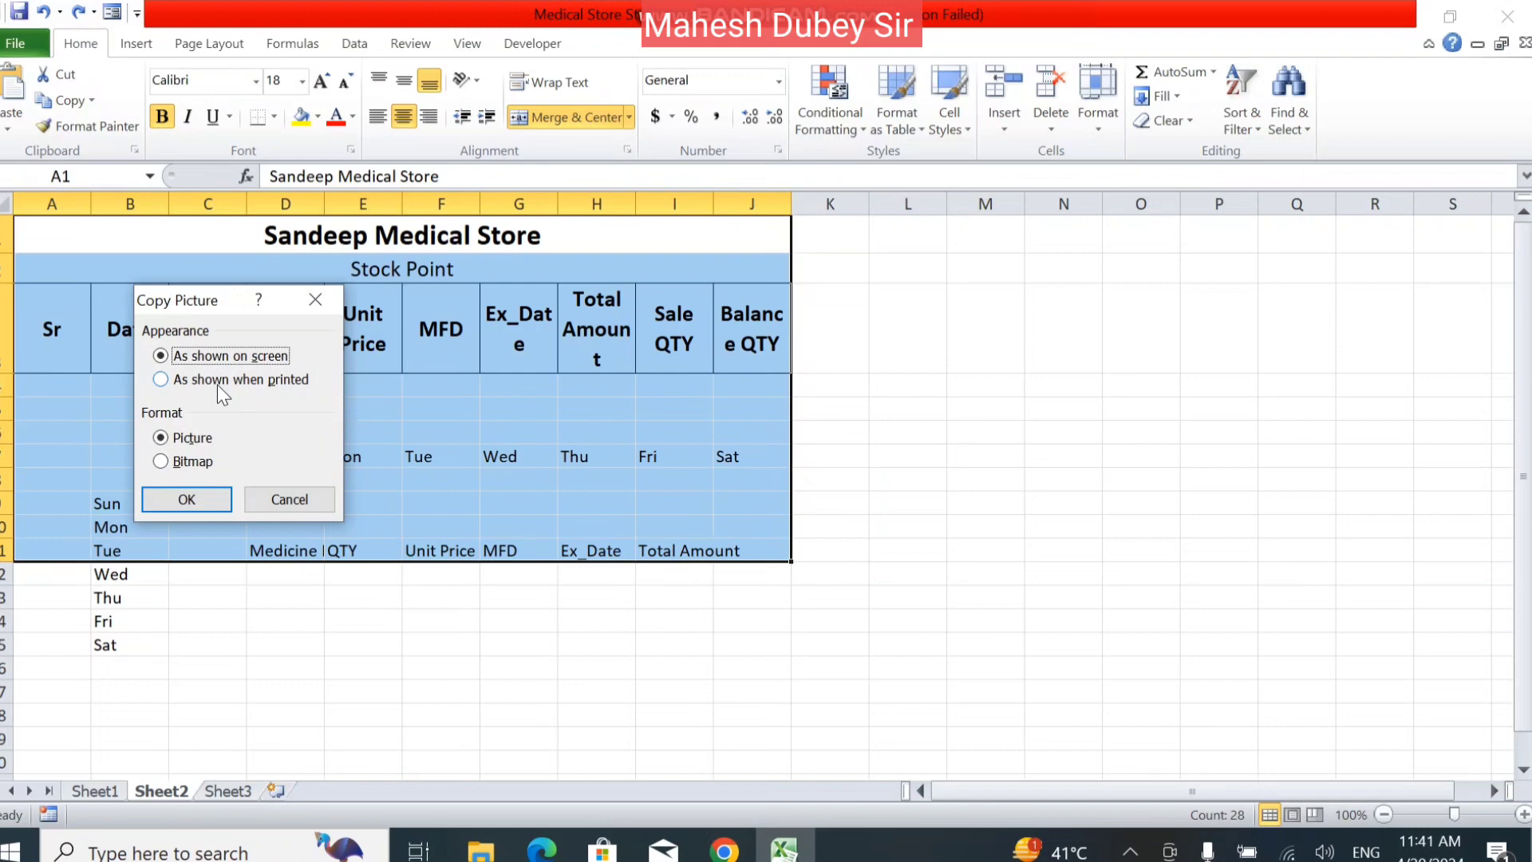
left_click(199, 504)
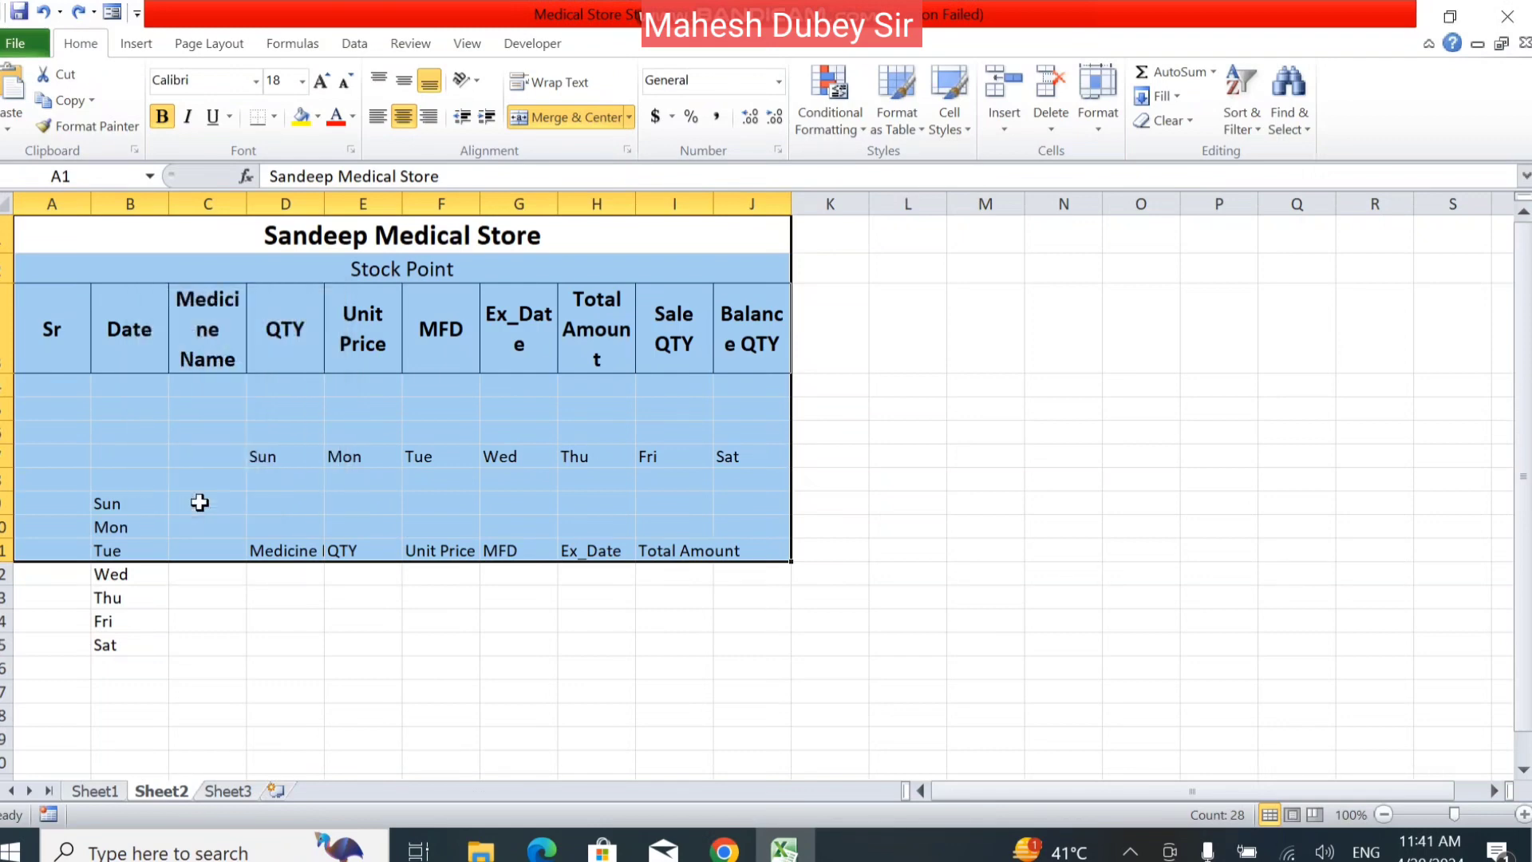
Paste the copied range picture at L6, and delete it after shifting it closer to the table.
left_click(925, 437)
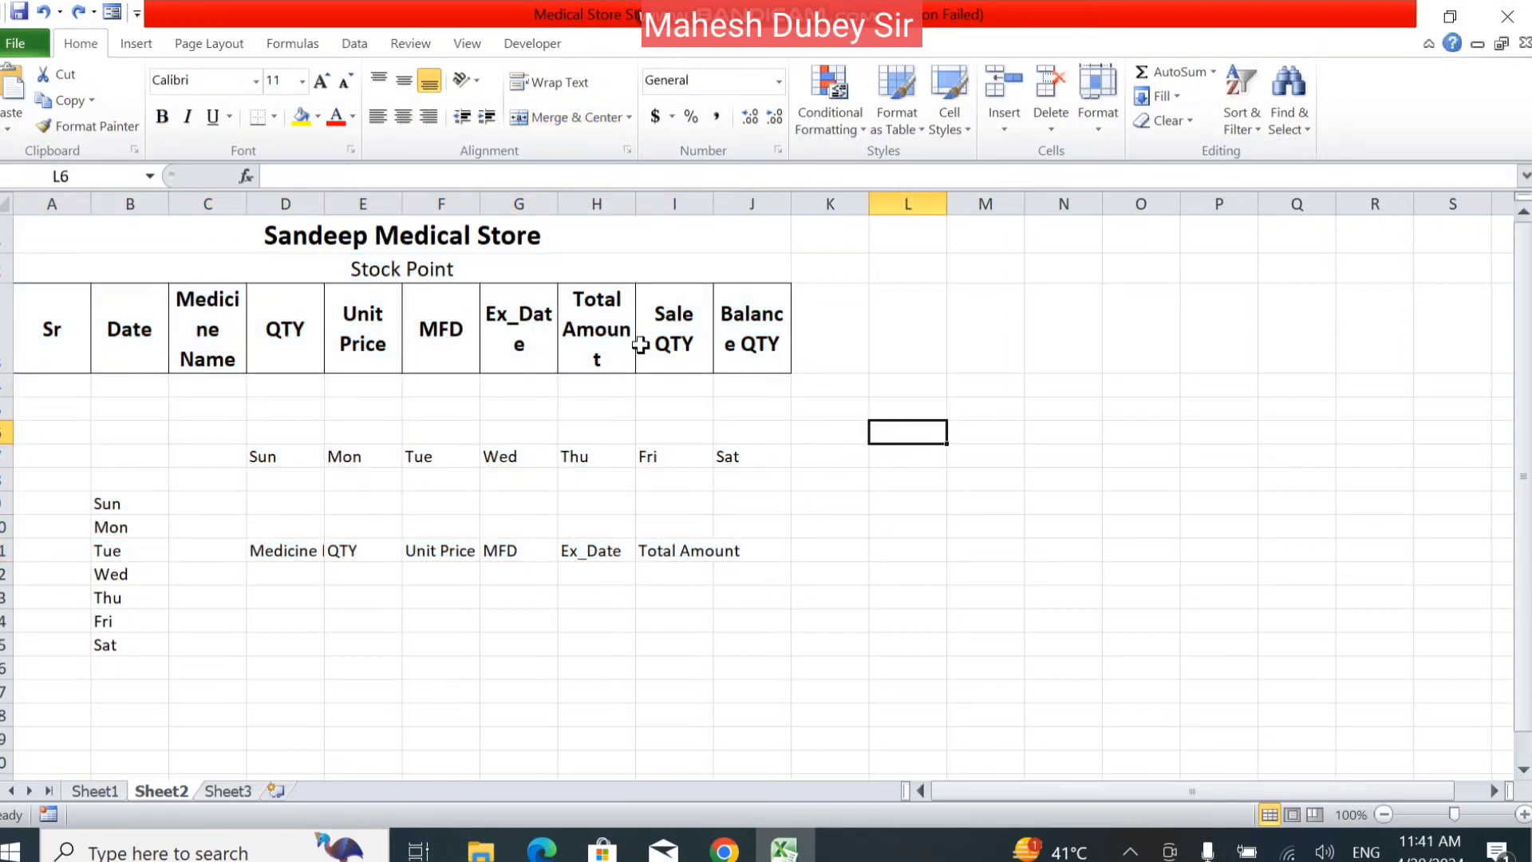
left_click(10, 128)
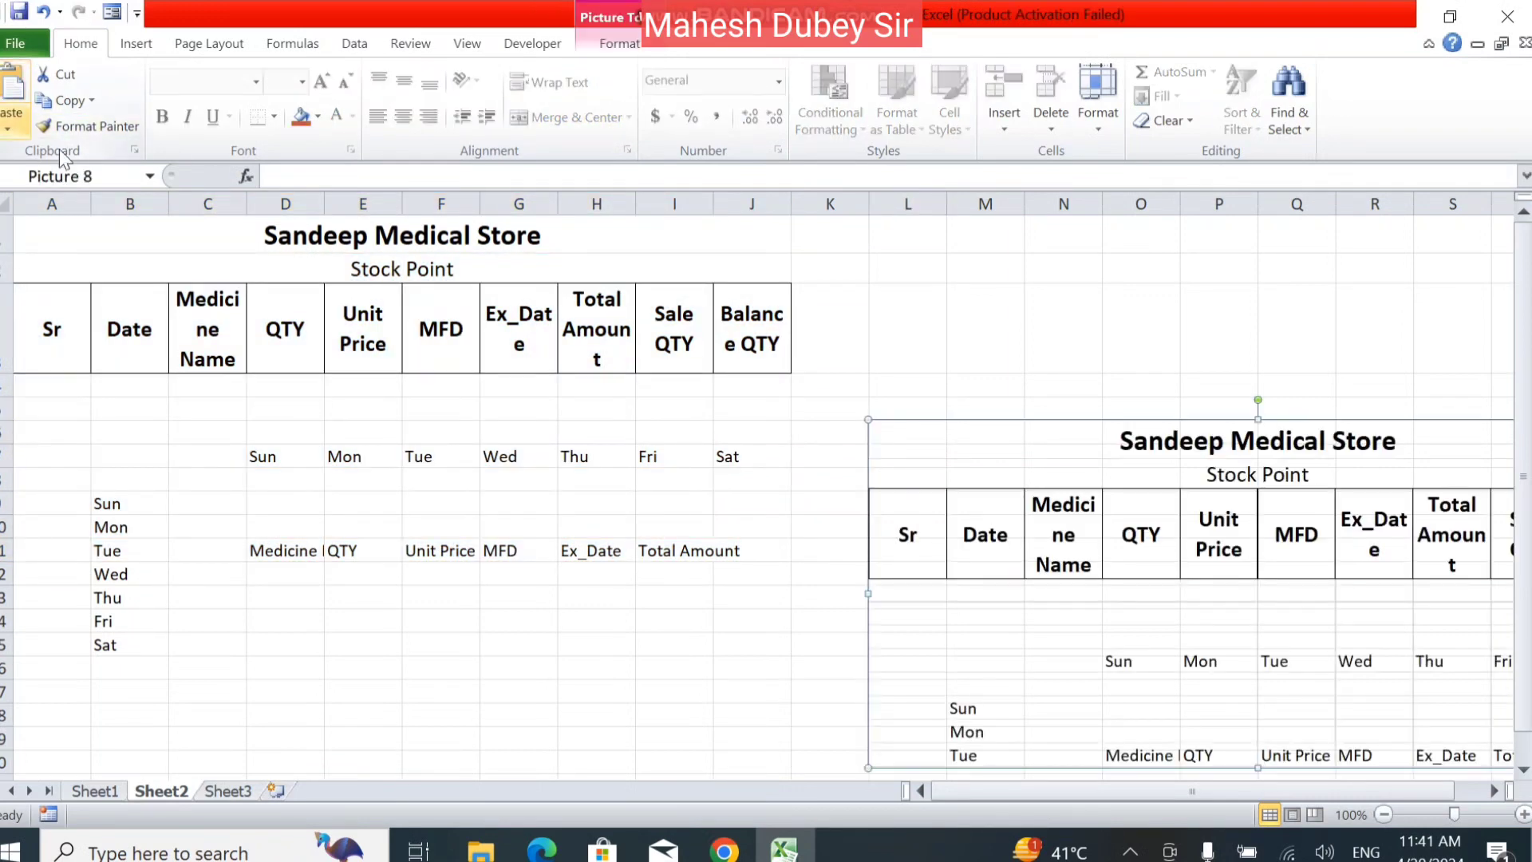
left_click_drag(1180, 571, 1073, 471)
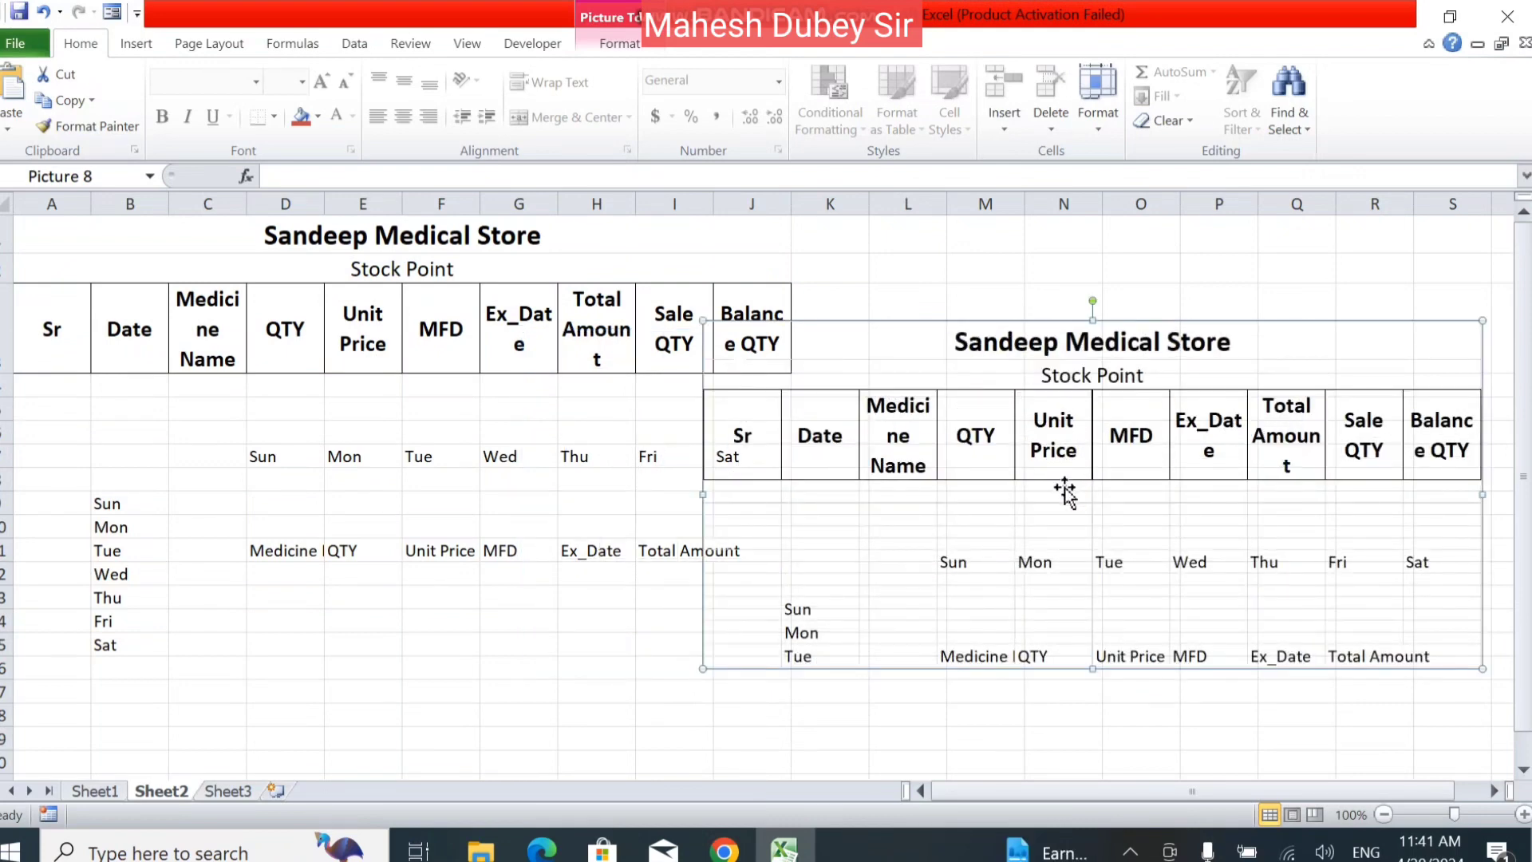
key("Delete")
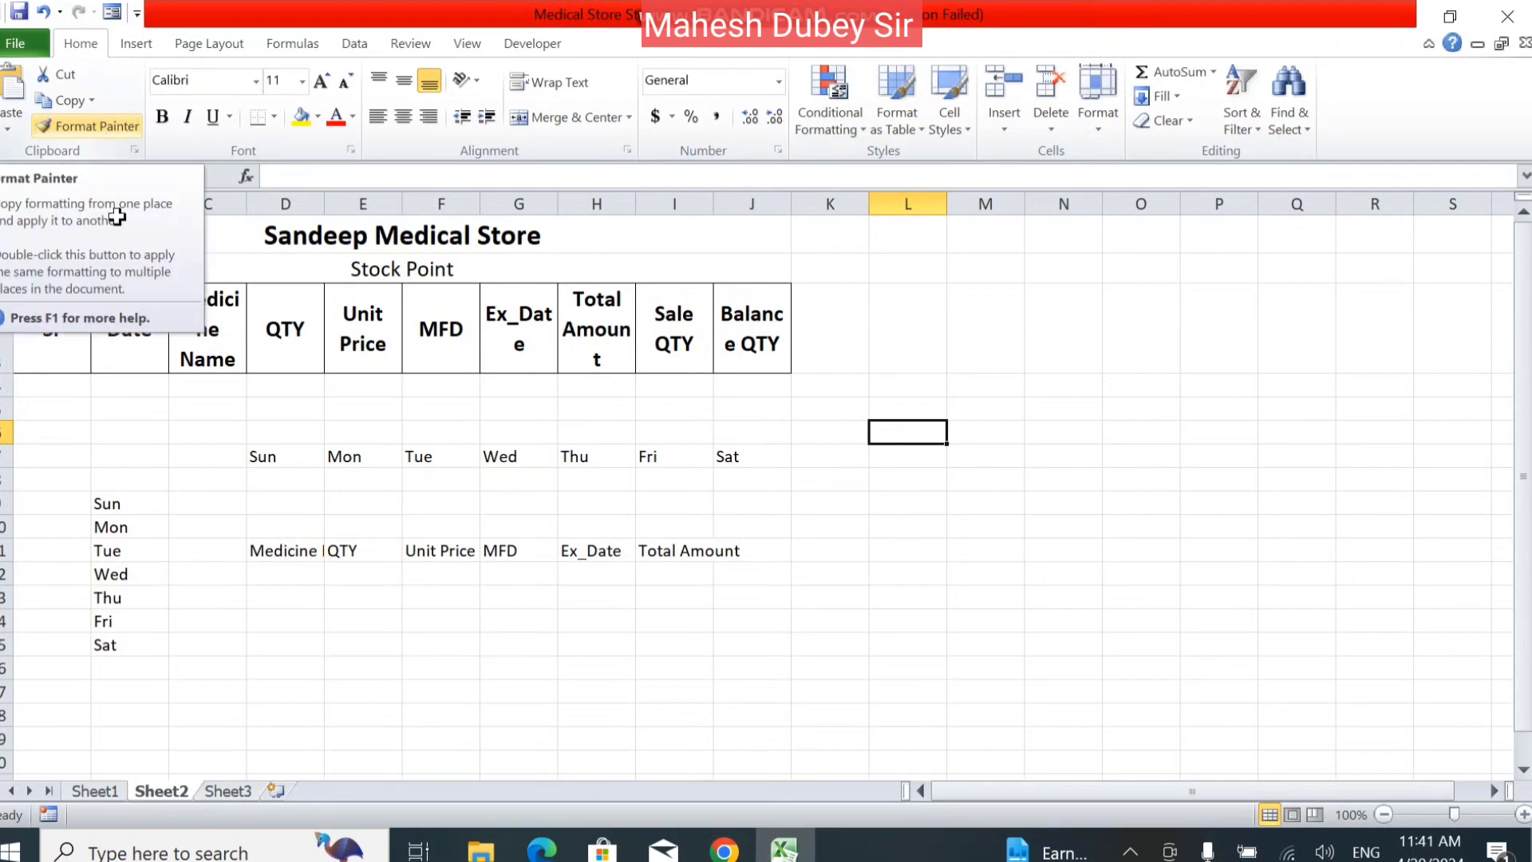
Apply the formatting of the heading row A3:J3 to the weekday names in D7:J7 with Format Painter.
left_click(179, 410)
left_click_drag(38, 335, 748, 296)
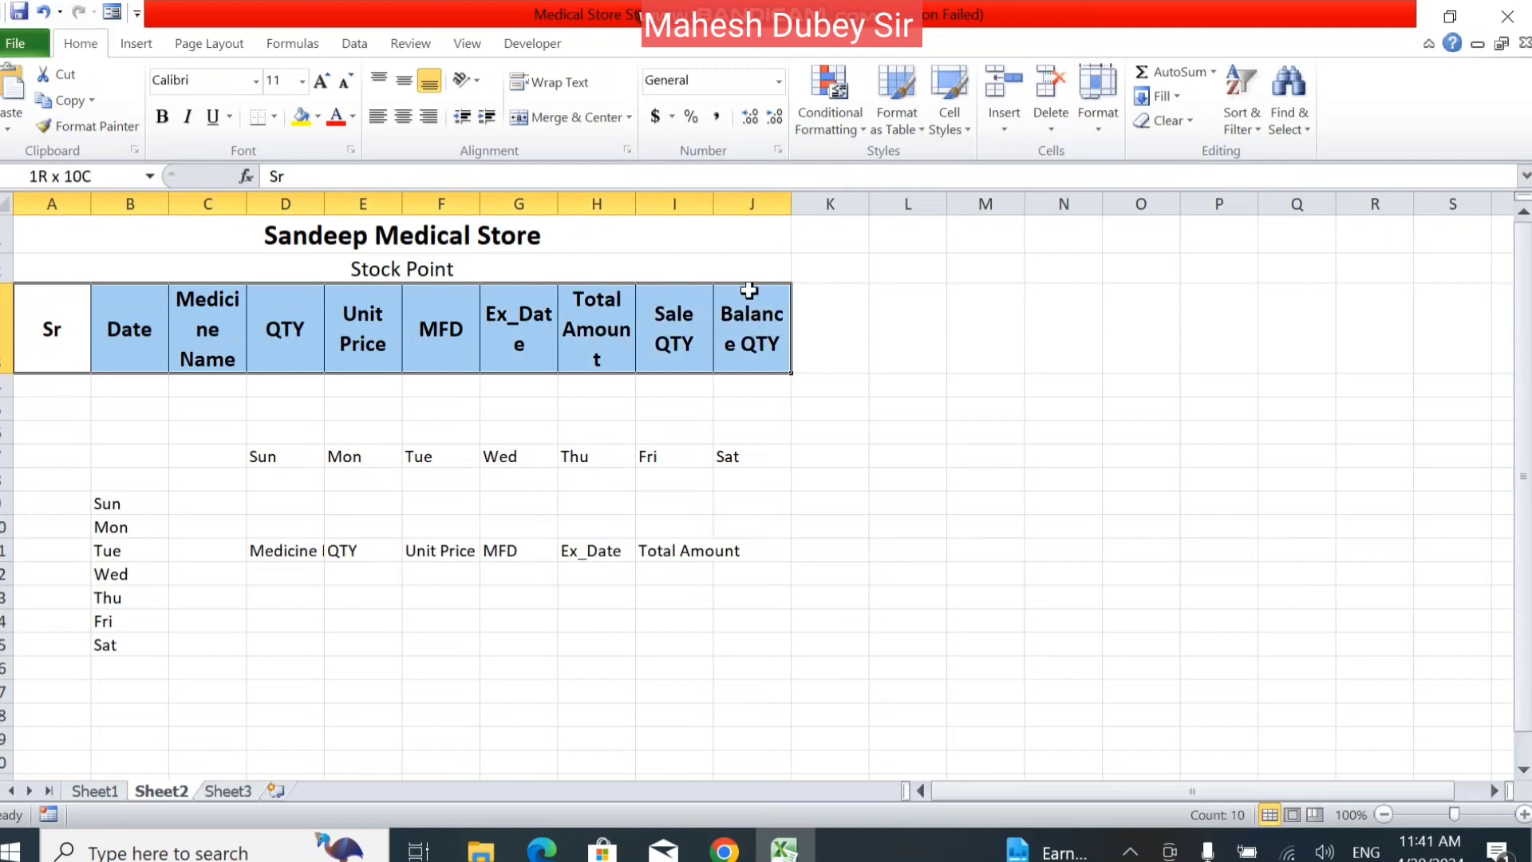
left_click(73, 127)
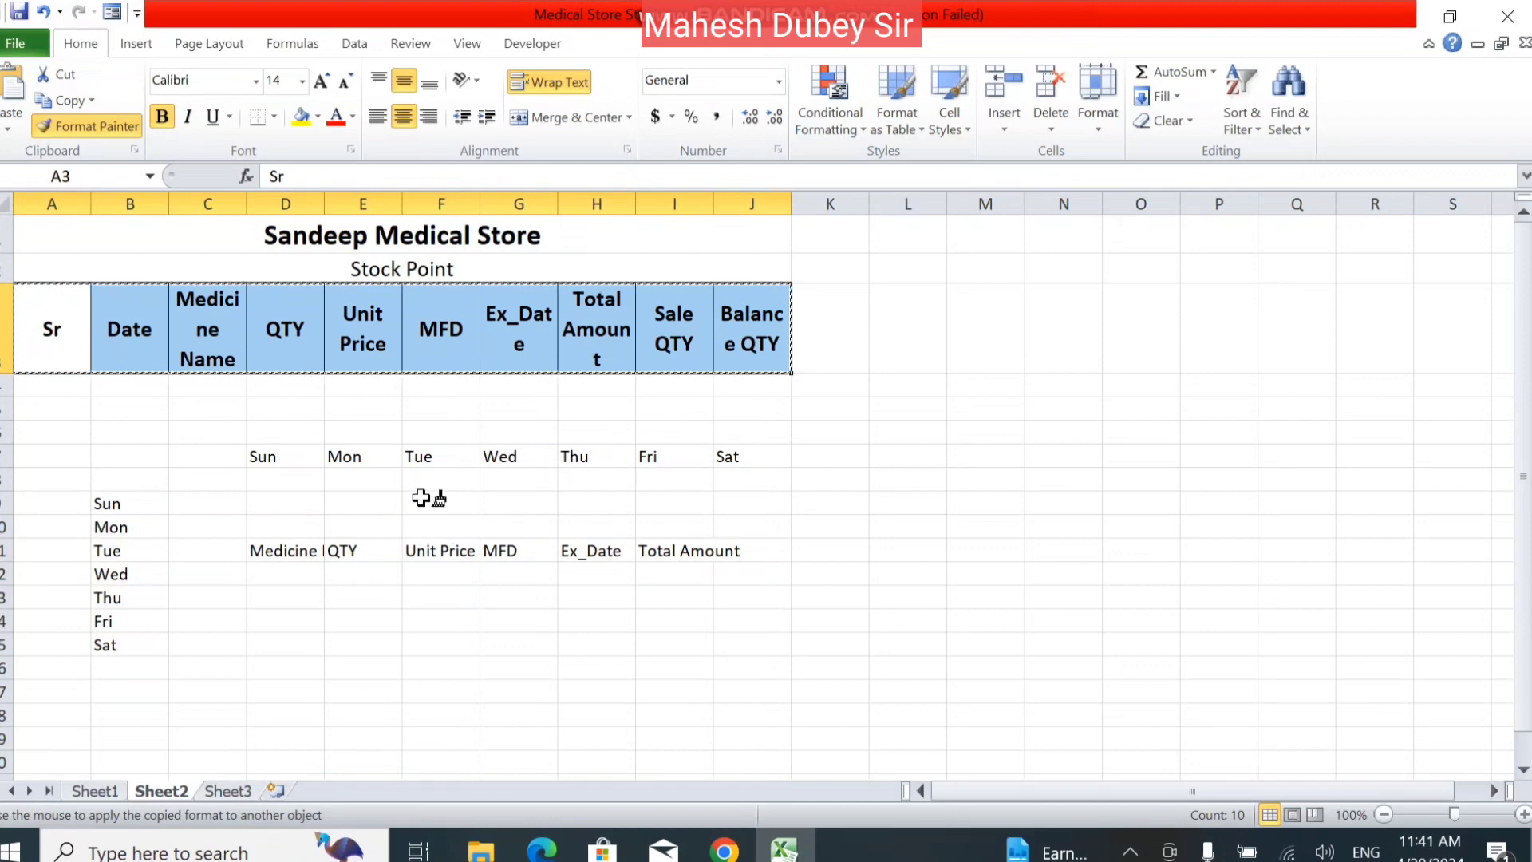
mouse_move(257, 453)
left_mouse_down()
mouse_move(734, 453)
mouse_move(728, 466)
left_mouse_up()
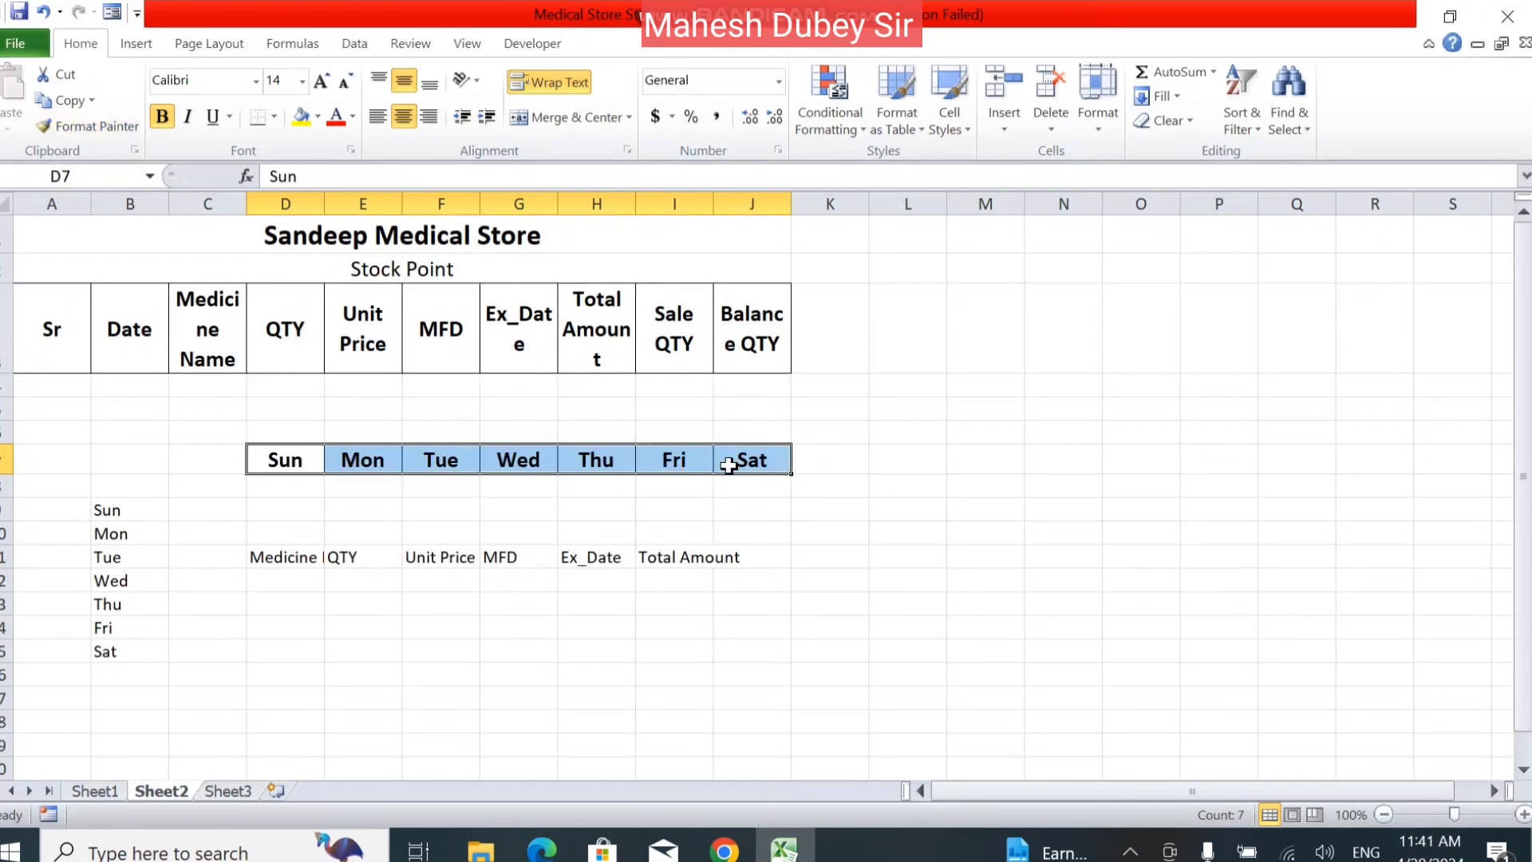
left_click(501, 627)
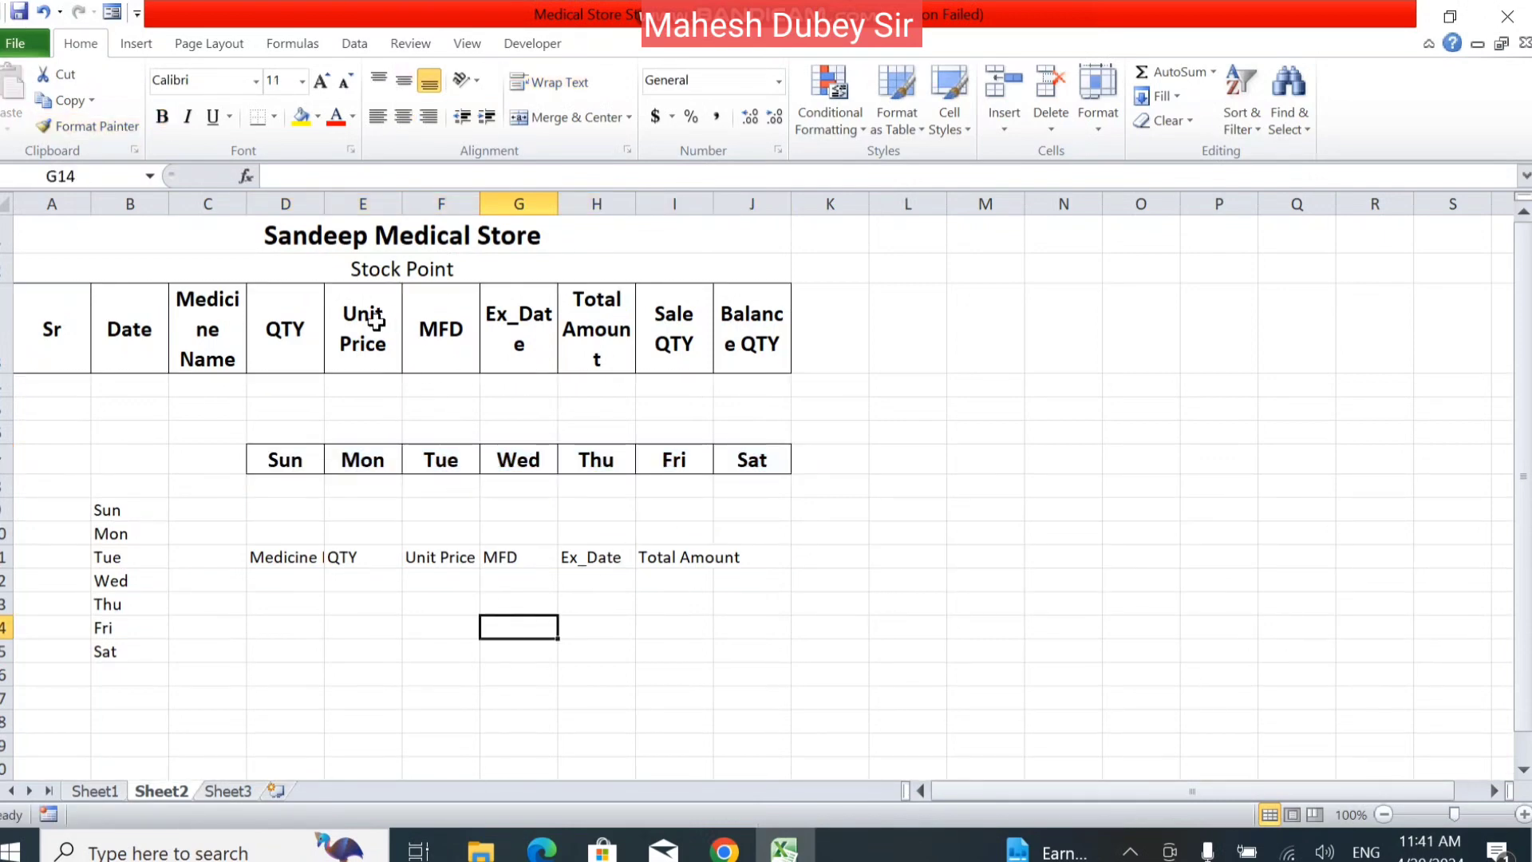
Apply the formatting of the weekday cell D7 to the heading cells D11:J11 with Format Painter.
left_click(303, 459)
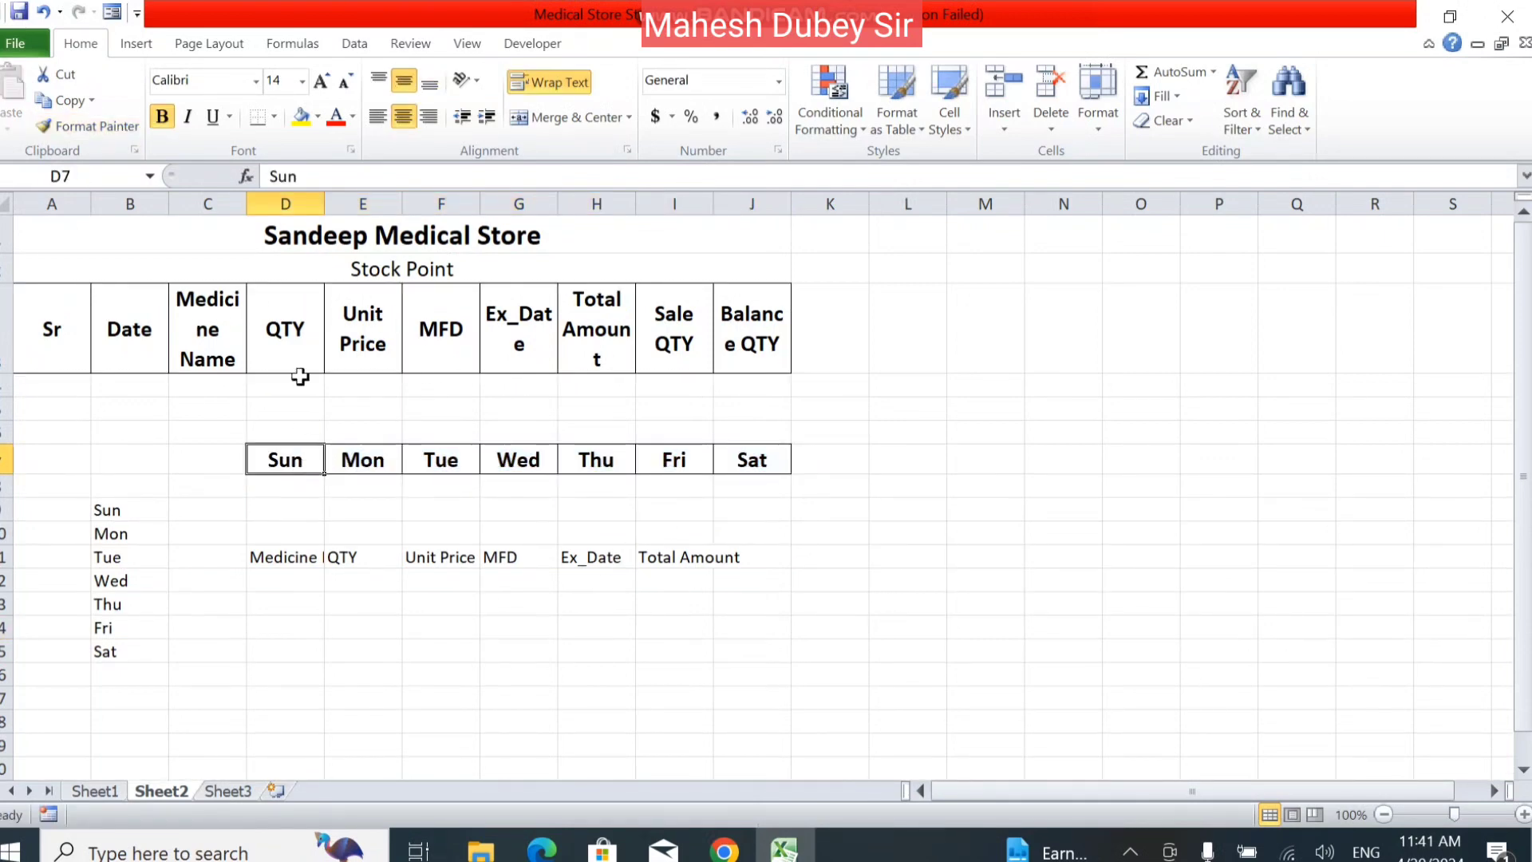
left_click(104, 121)
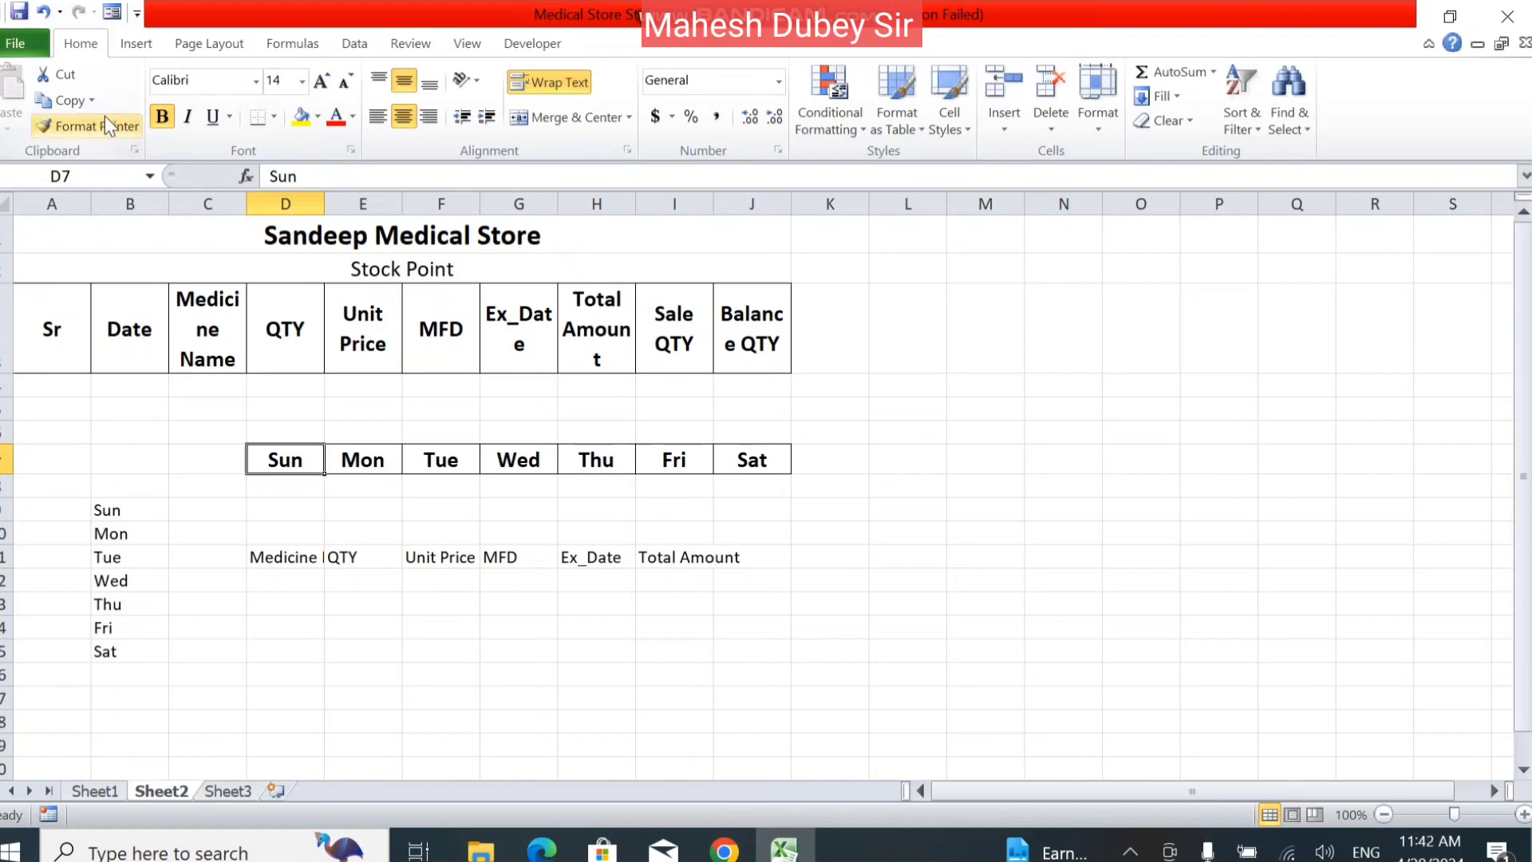
mouse_move(257, 545)
left_mouse_down()
mouse_move(520, 581)
mouse_move(807, 571)
mouse_move(773, 556)
left_mouse_up()
double_click(421, 621)
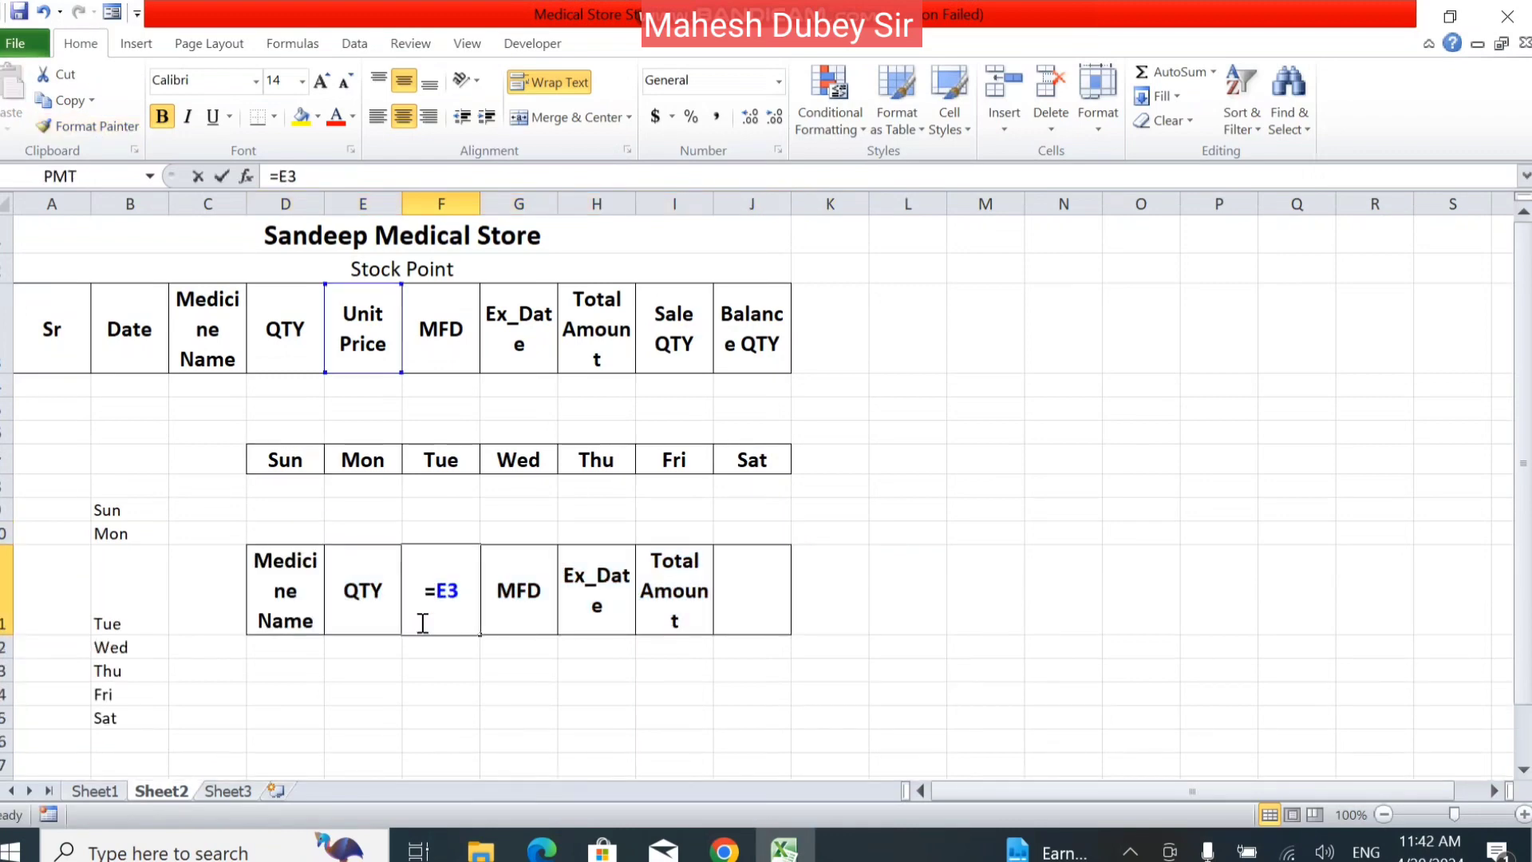
left_click(517, 740)
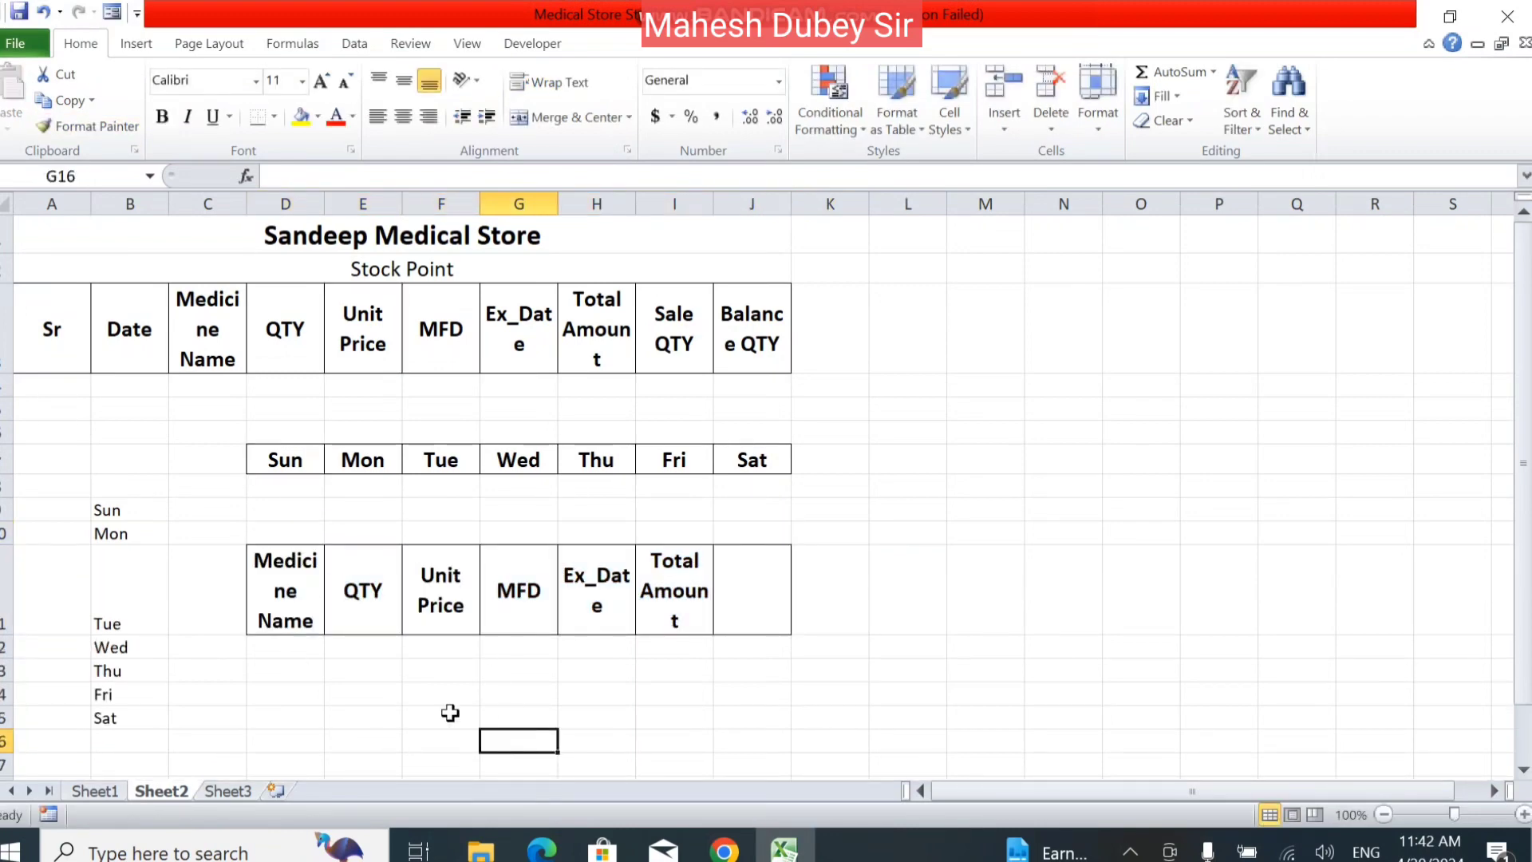
left_click(469, 583)
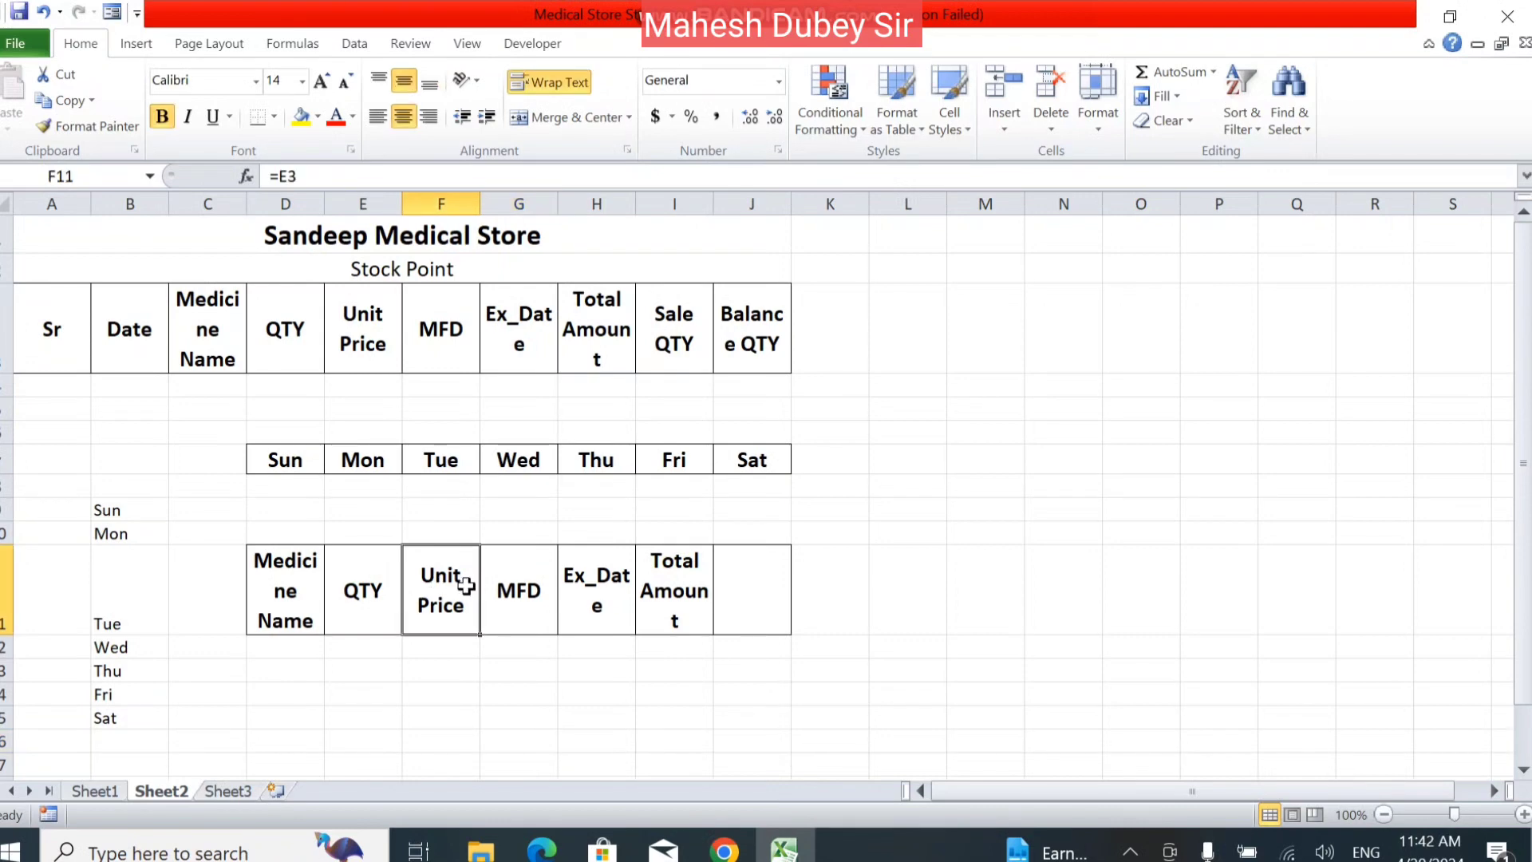
left_click(365, 592)
left_click(263, 588)
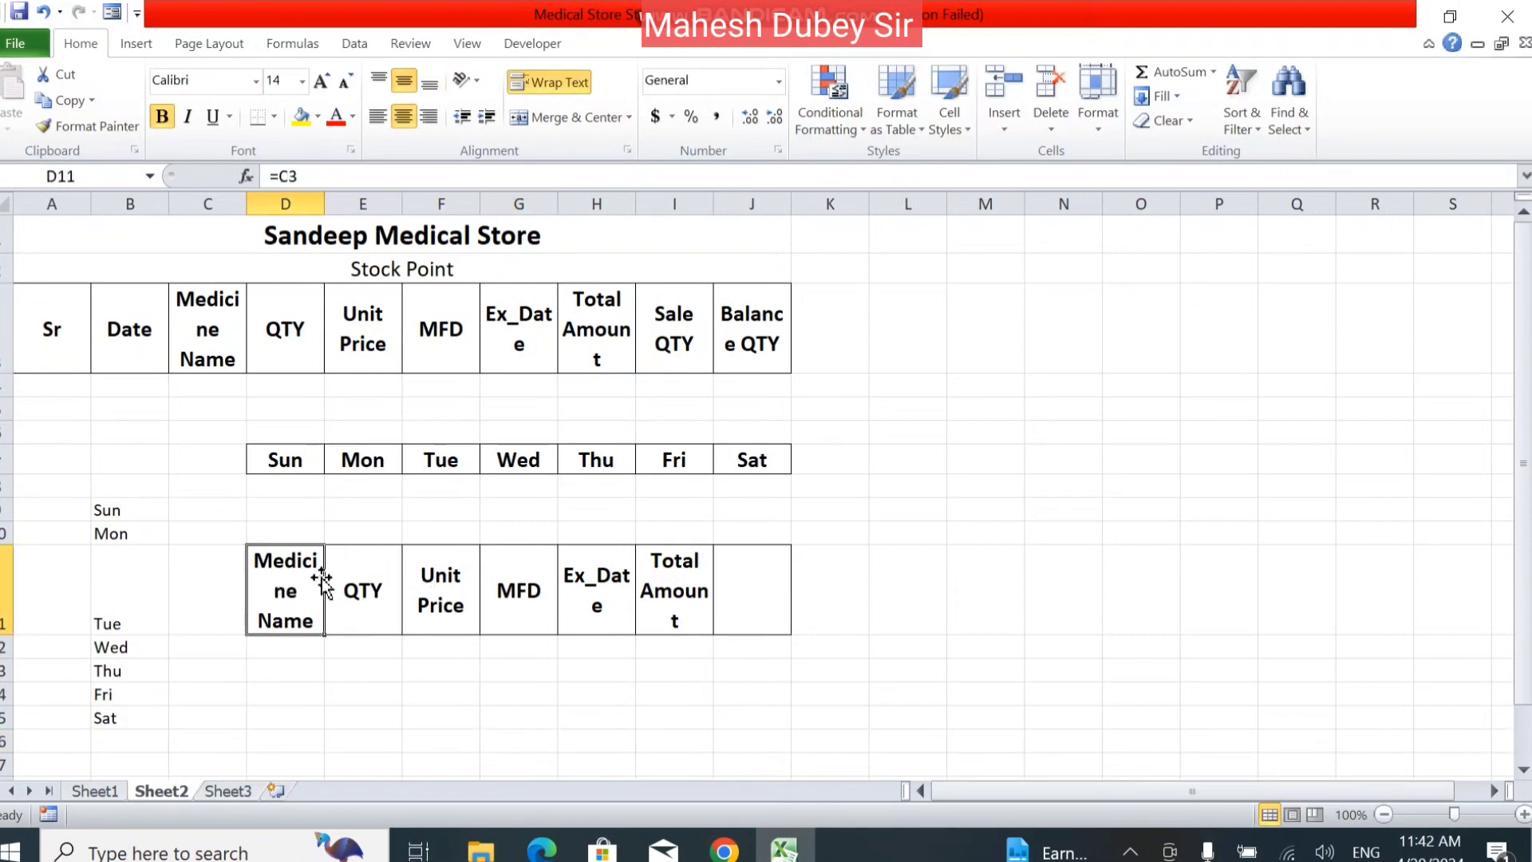
left_click(379, 458)
left_click(362, 577)
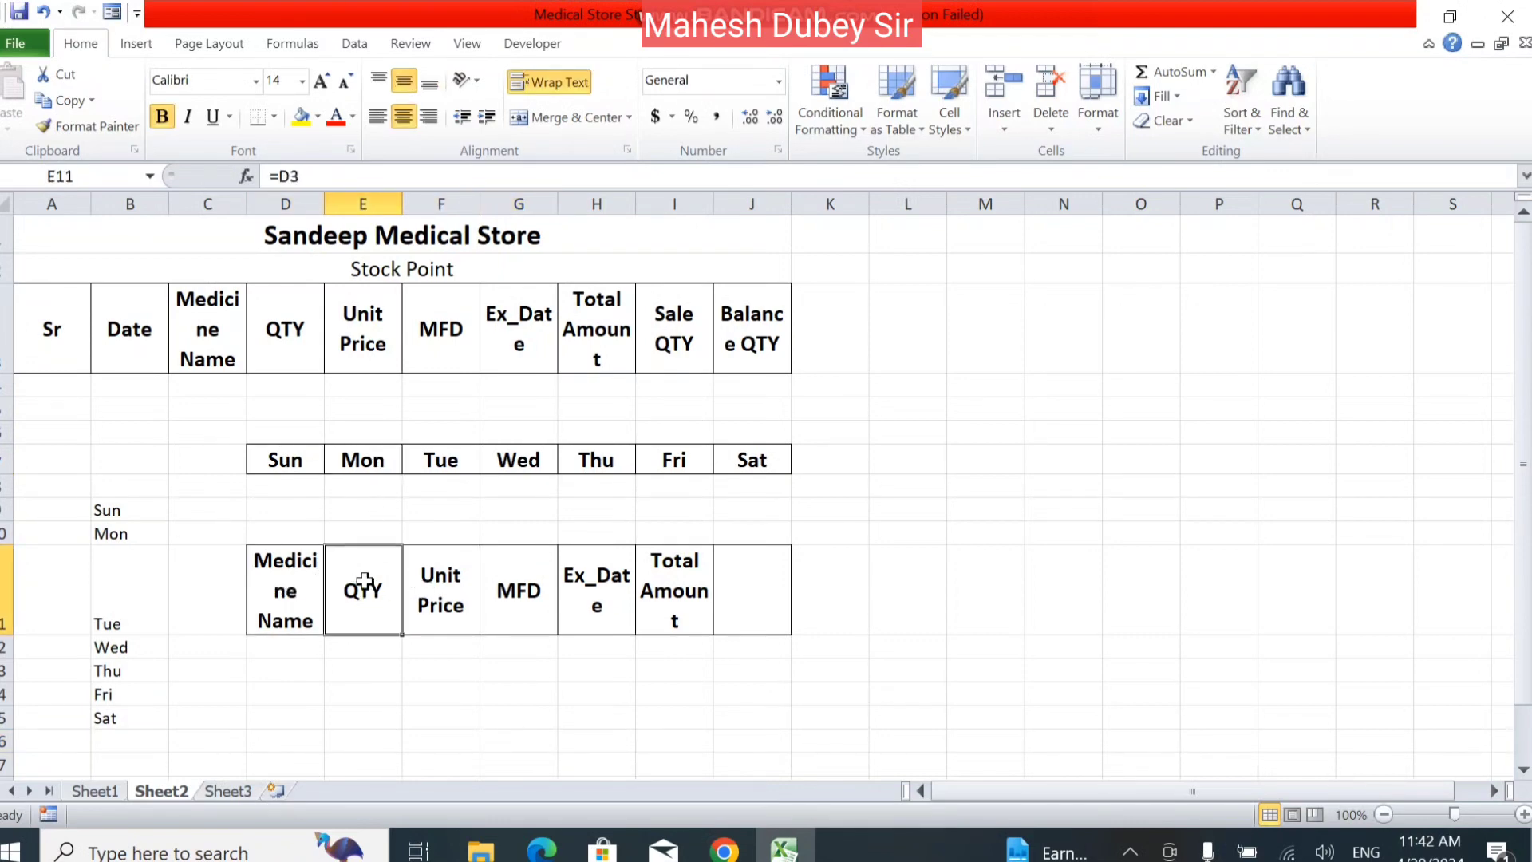
left_click(268, 584)
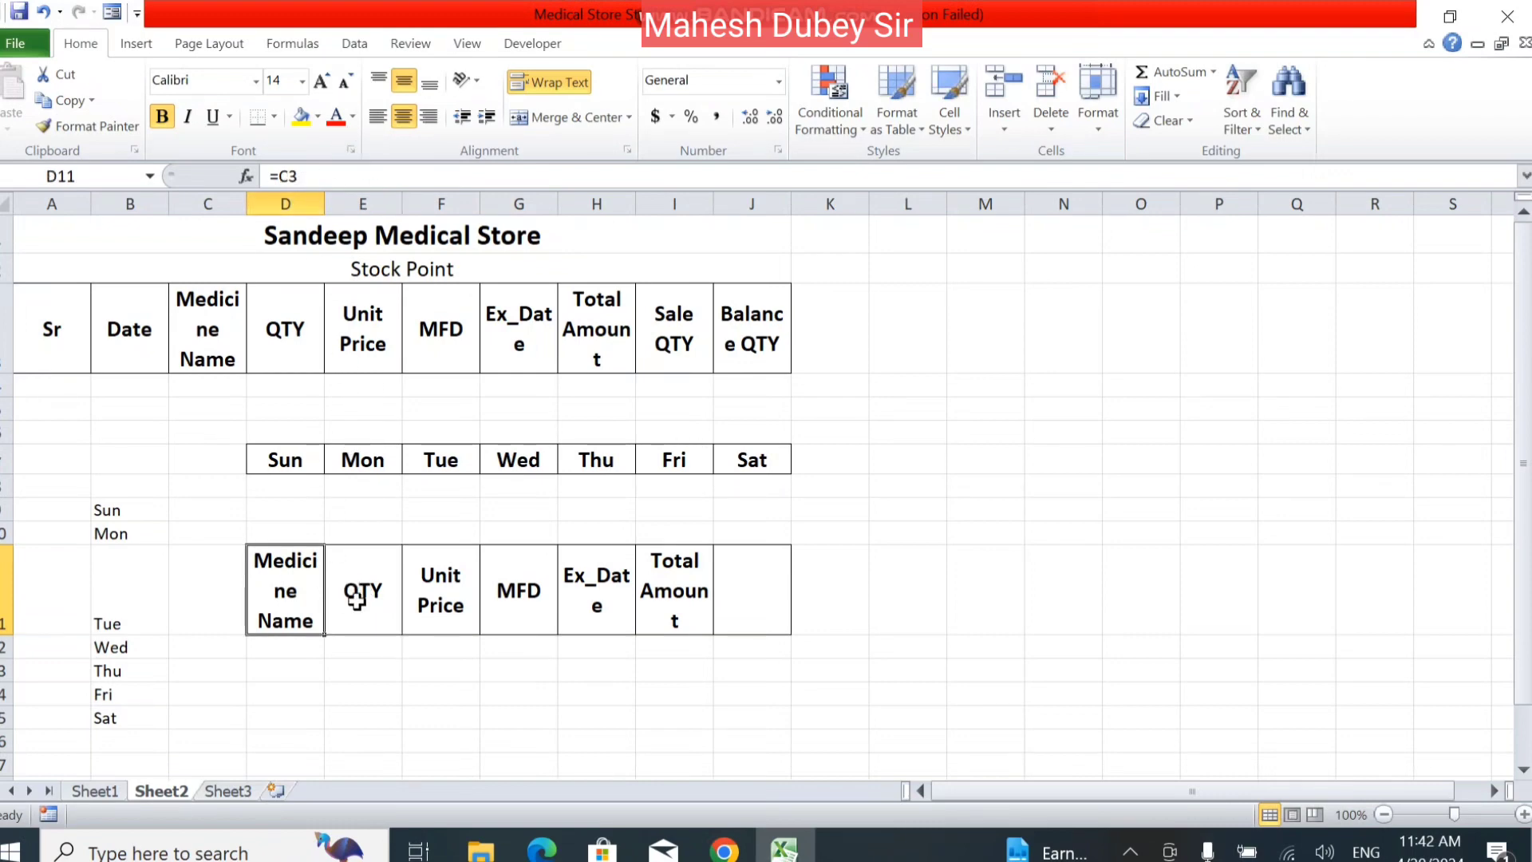
left_click(505, 669)
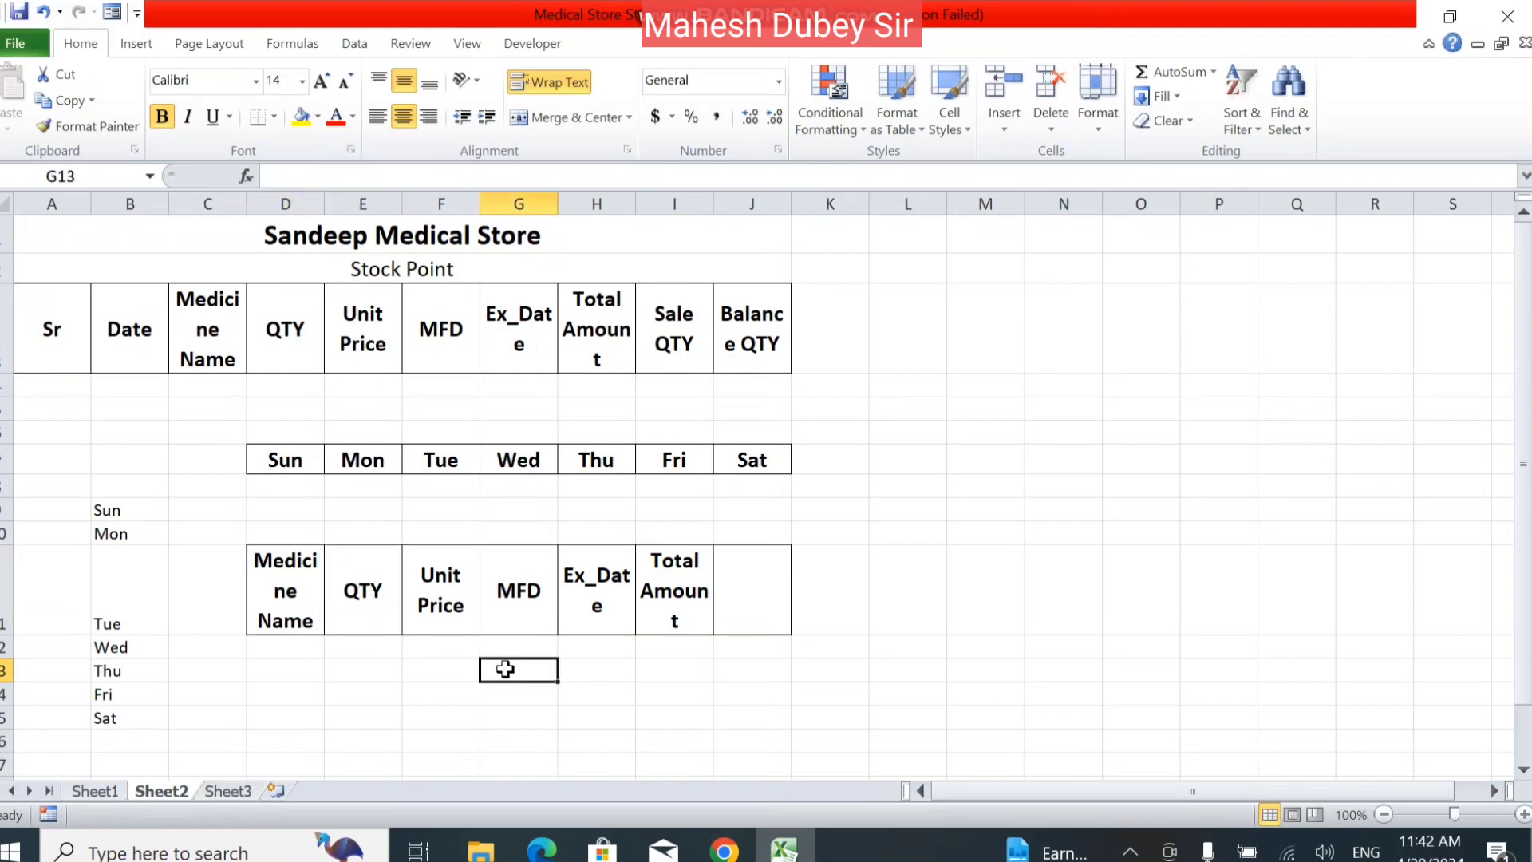
Display the Office Clipboard and collect the title Sandeep Medical Store from A1 by copying it.
left_click(136, 152)
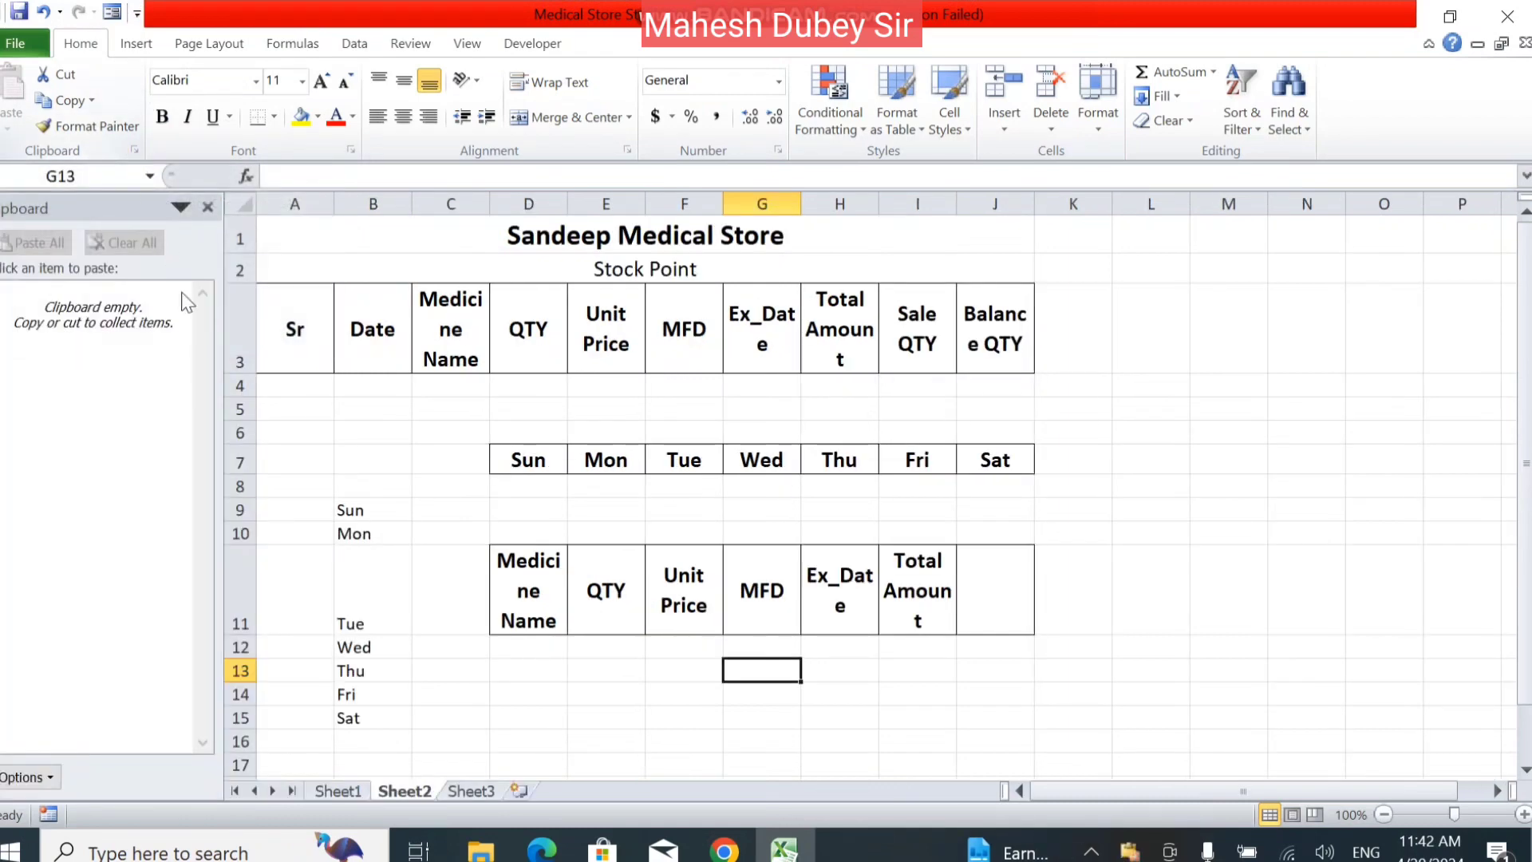
left_click(385, 258)
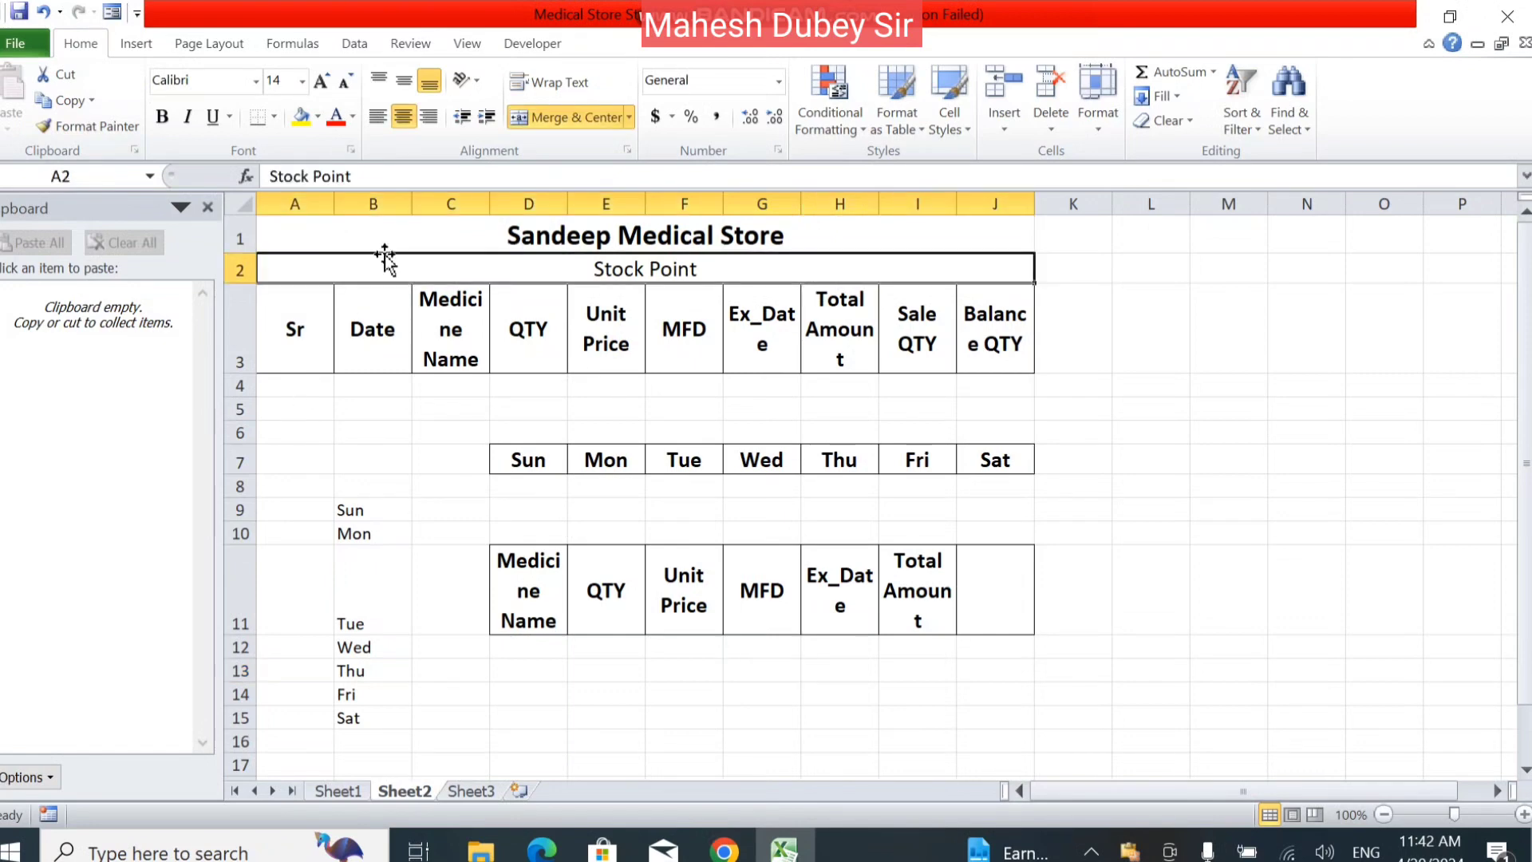
left_click(208, 207)
left_click(134, 150)
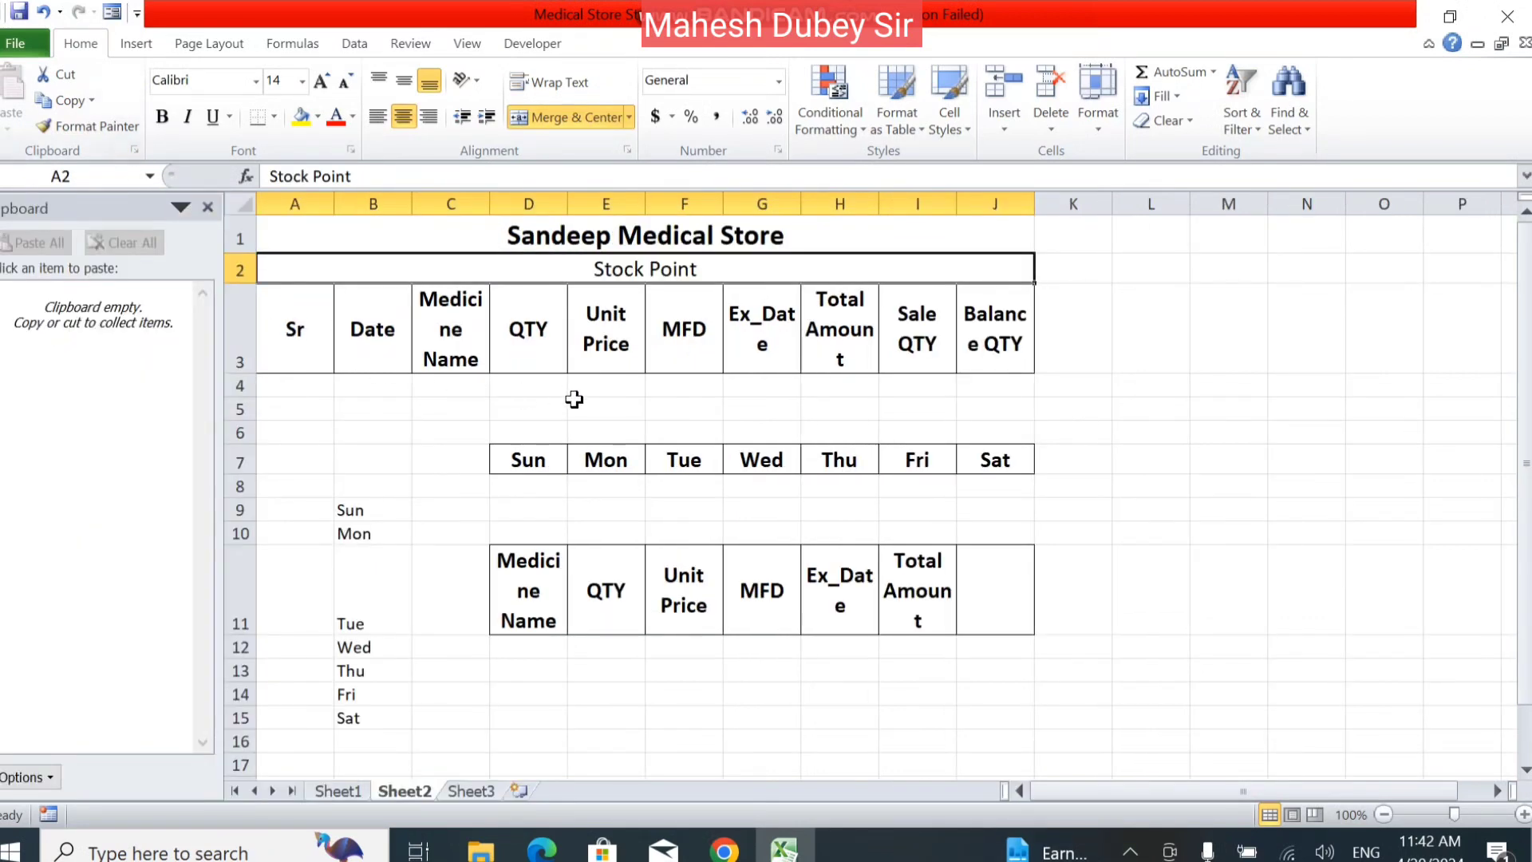
left_click(528, 238)
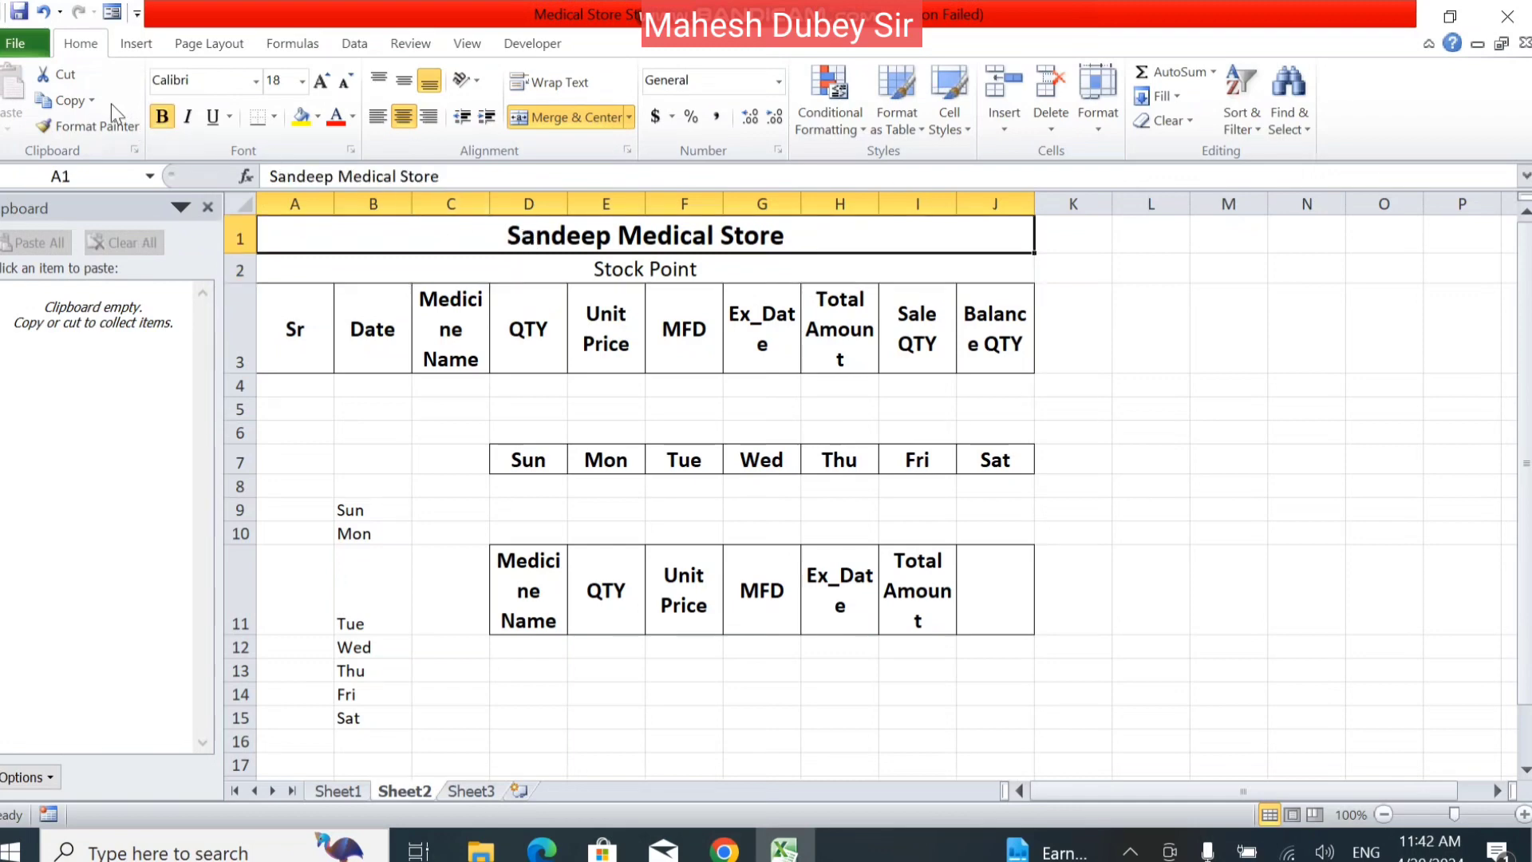
left_click(65, 100)
Copy the headings Date, Medicine Name, QTY and Ex_Date from row 3 one by one to the Office Clipboard.
left_click(386, 320)
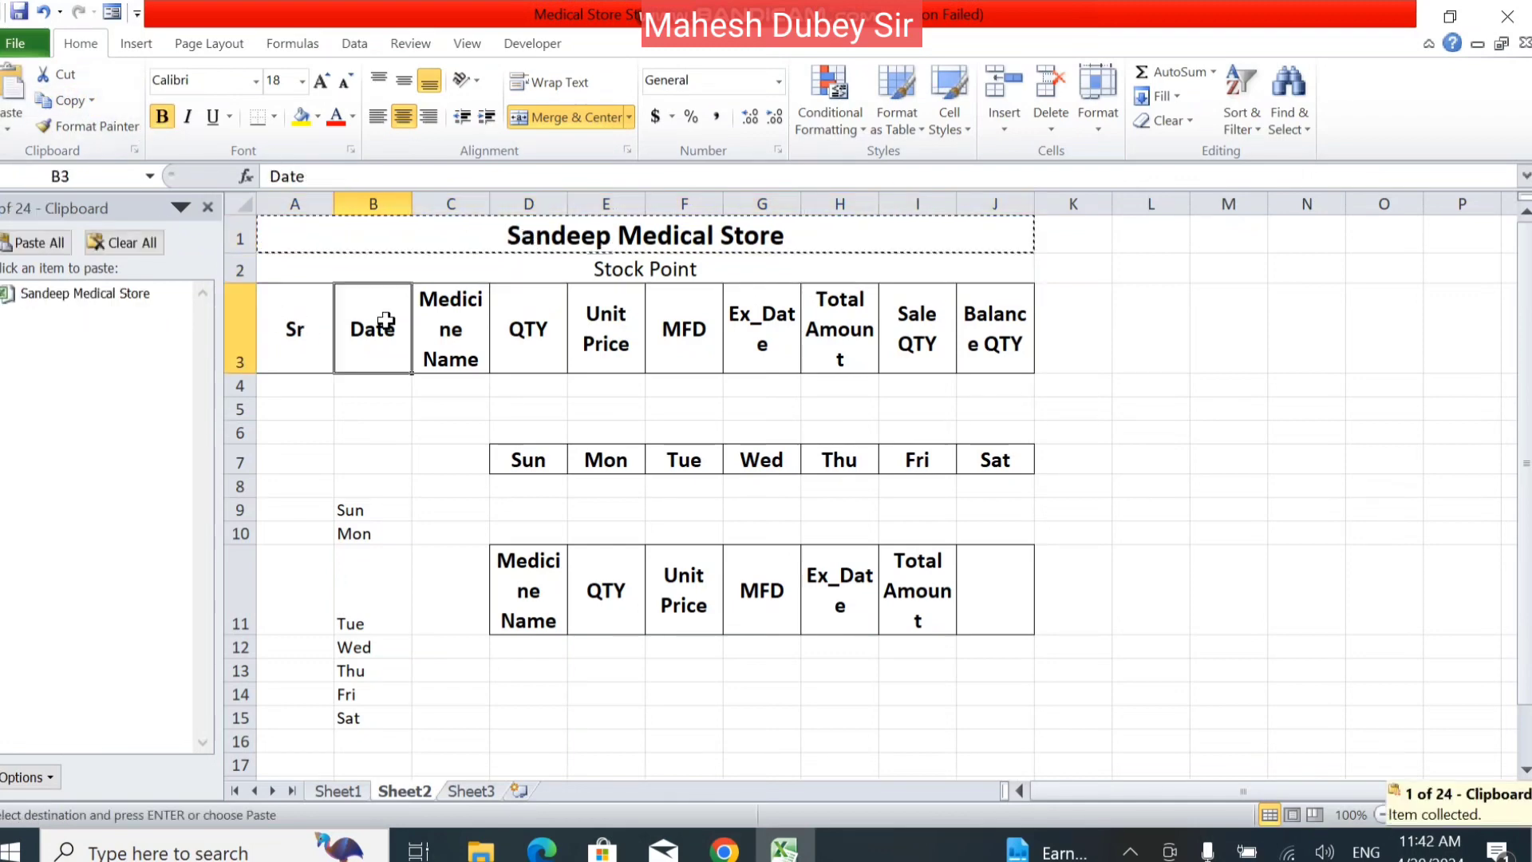
left_click(65, 100)
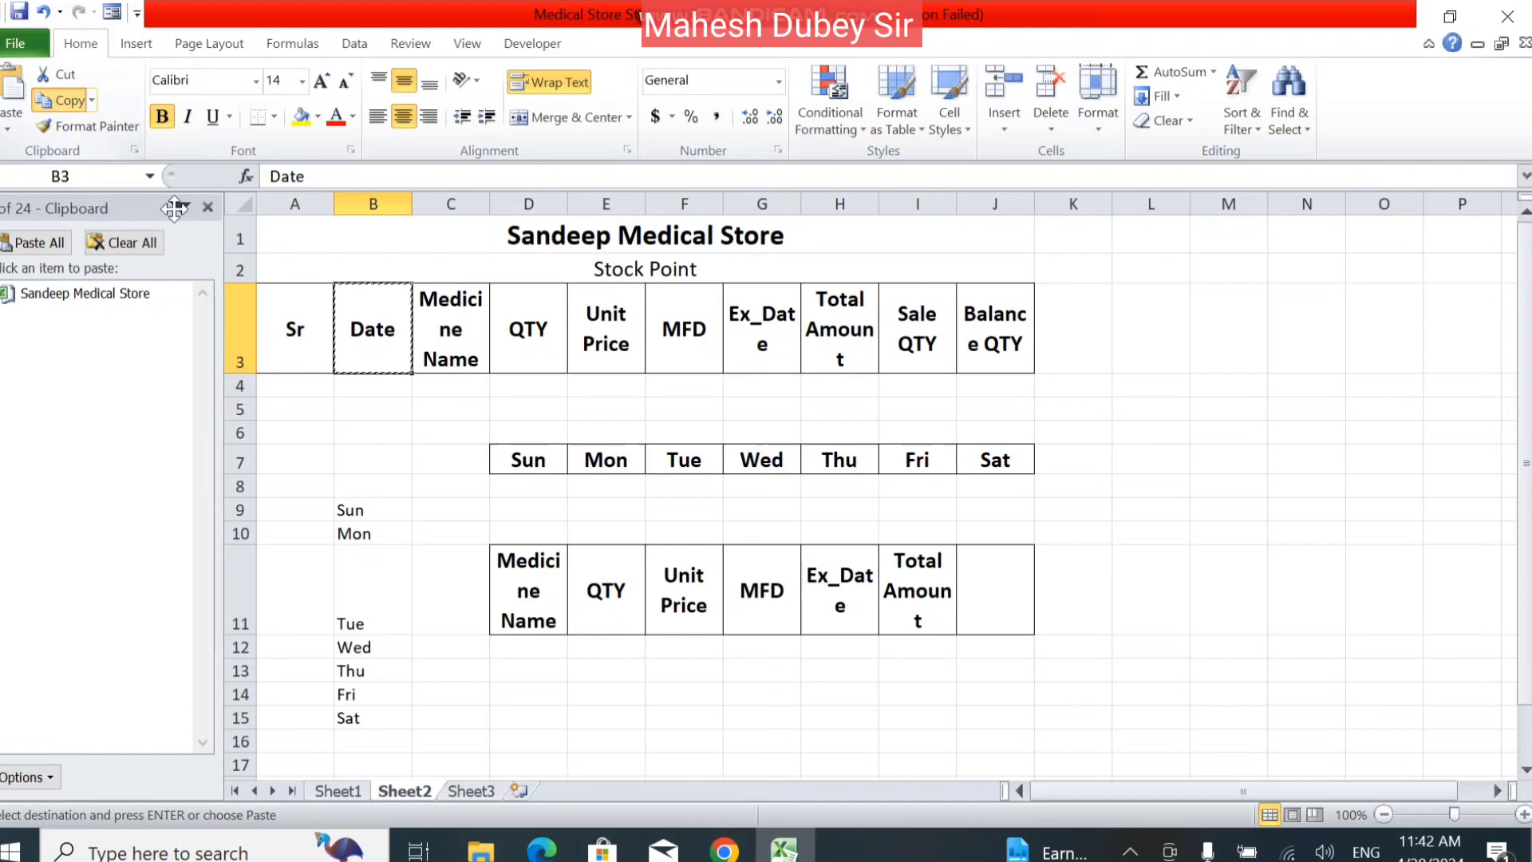
left_click(435, 349)
left_click(65, 101)
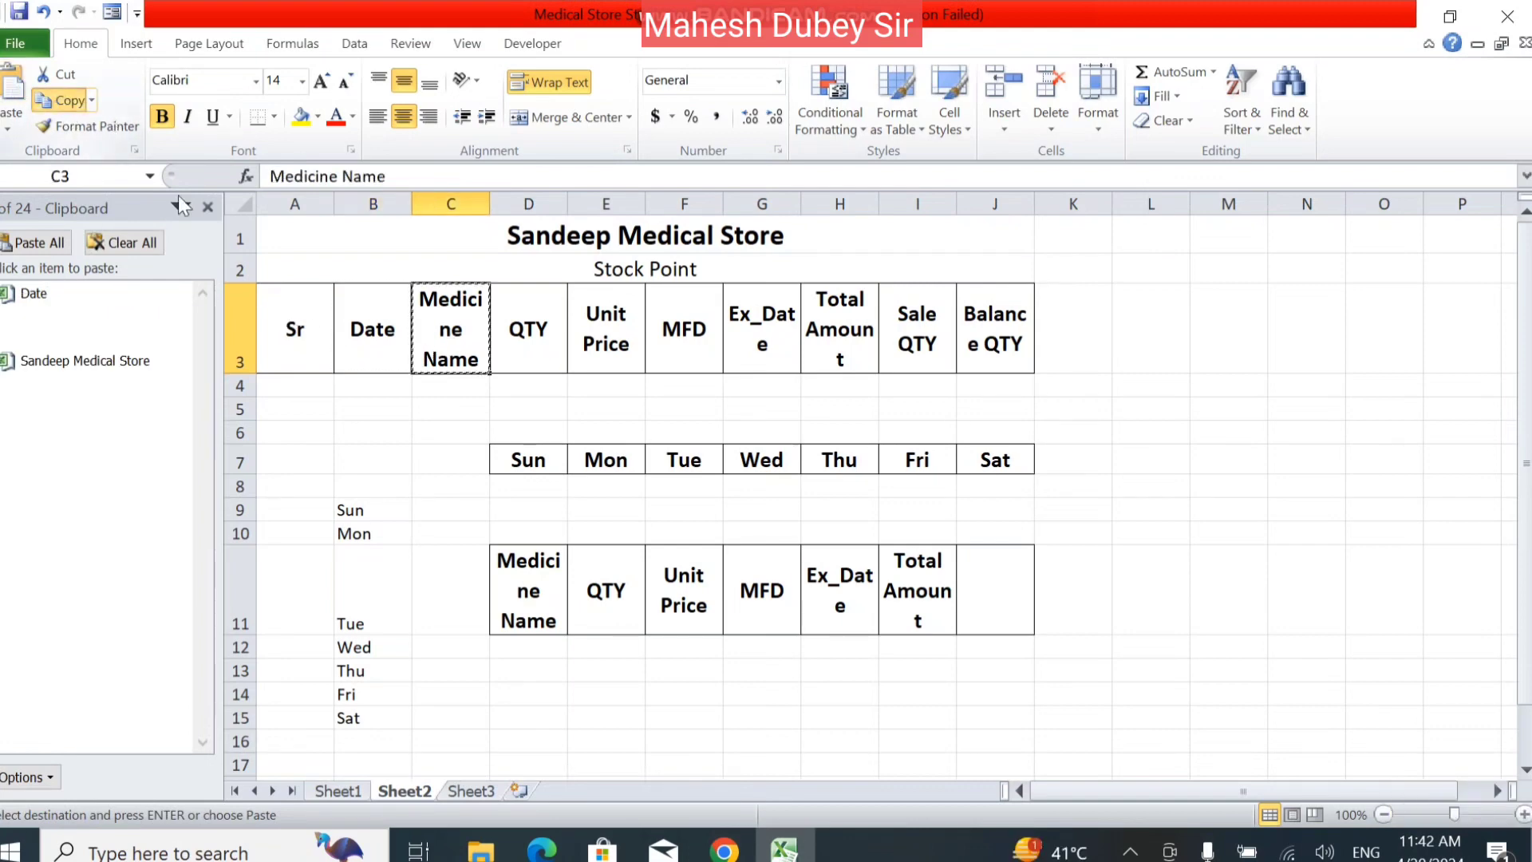
left_click(547, 339)
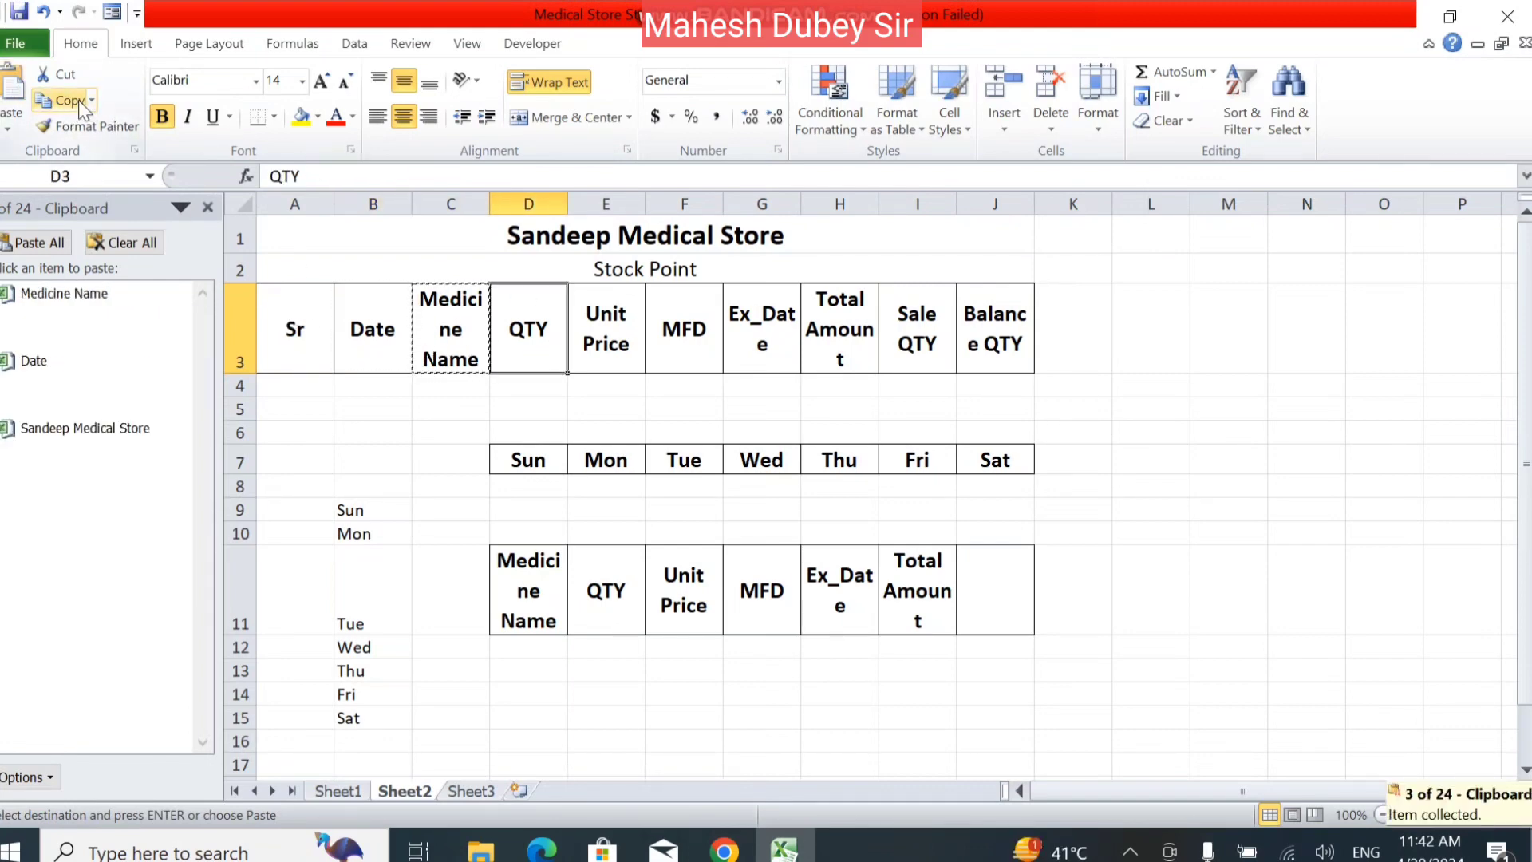
left_click(79, 103)
left_click(730, 335)
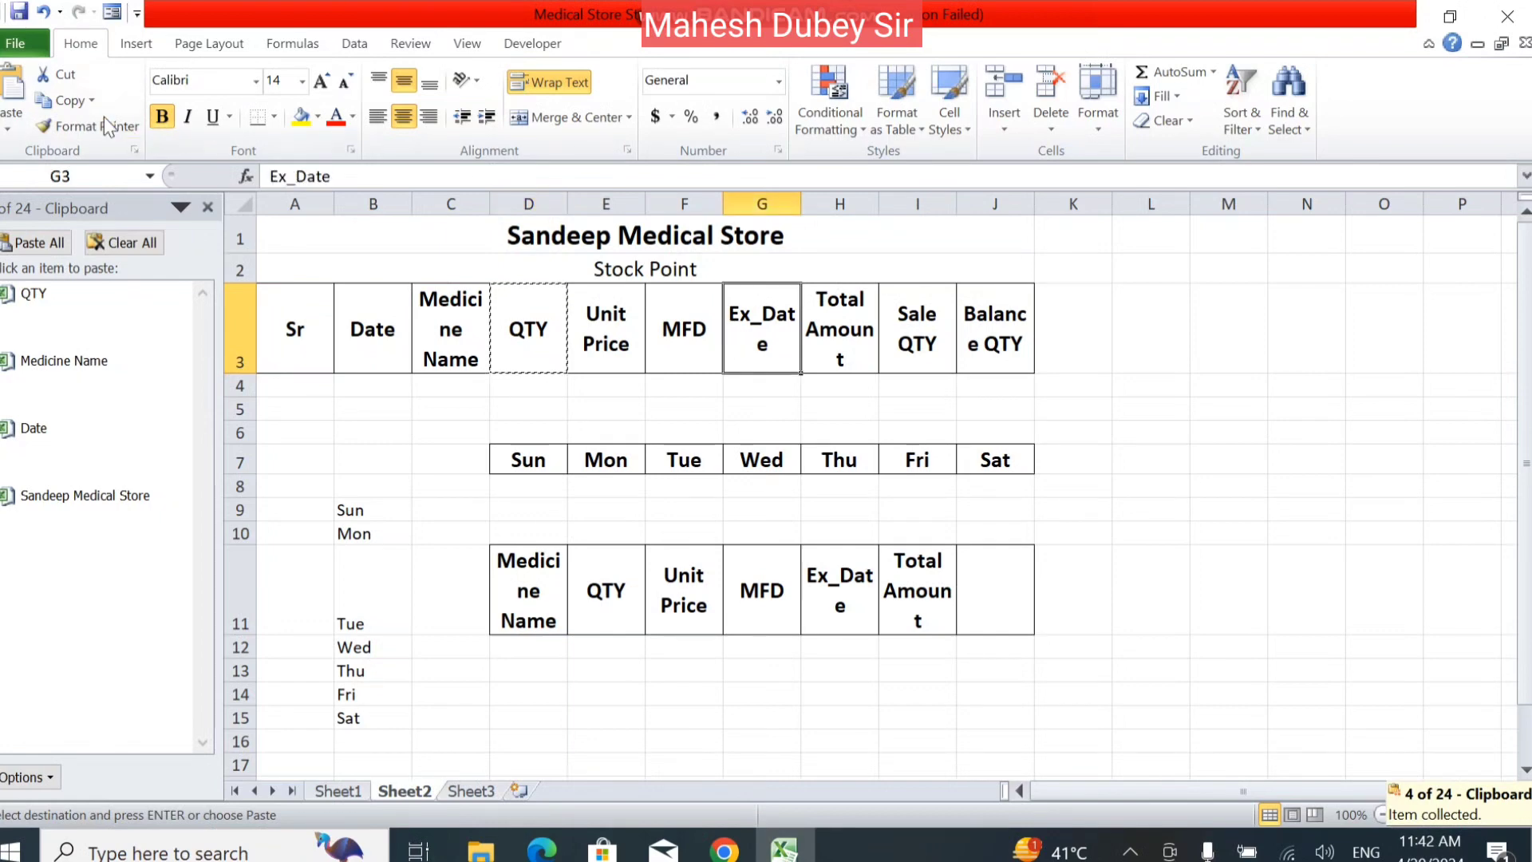
left_click(65, 100)
Paste all collected clipboard items starting at cell H14, and close the Office Clipboard.
left_click(861, 706)
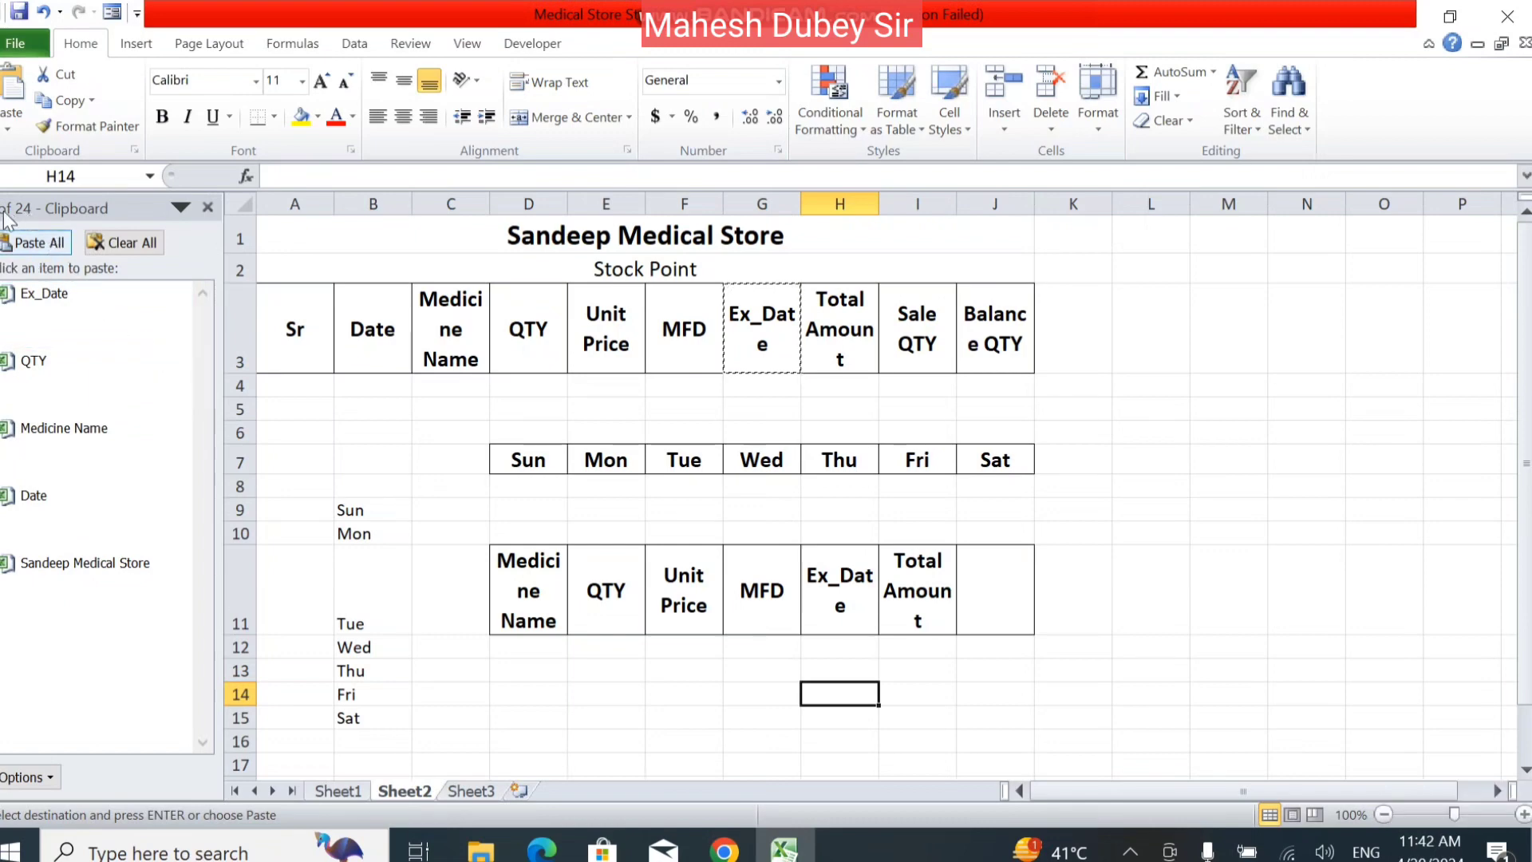
left_click(32, 241)
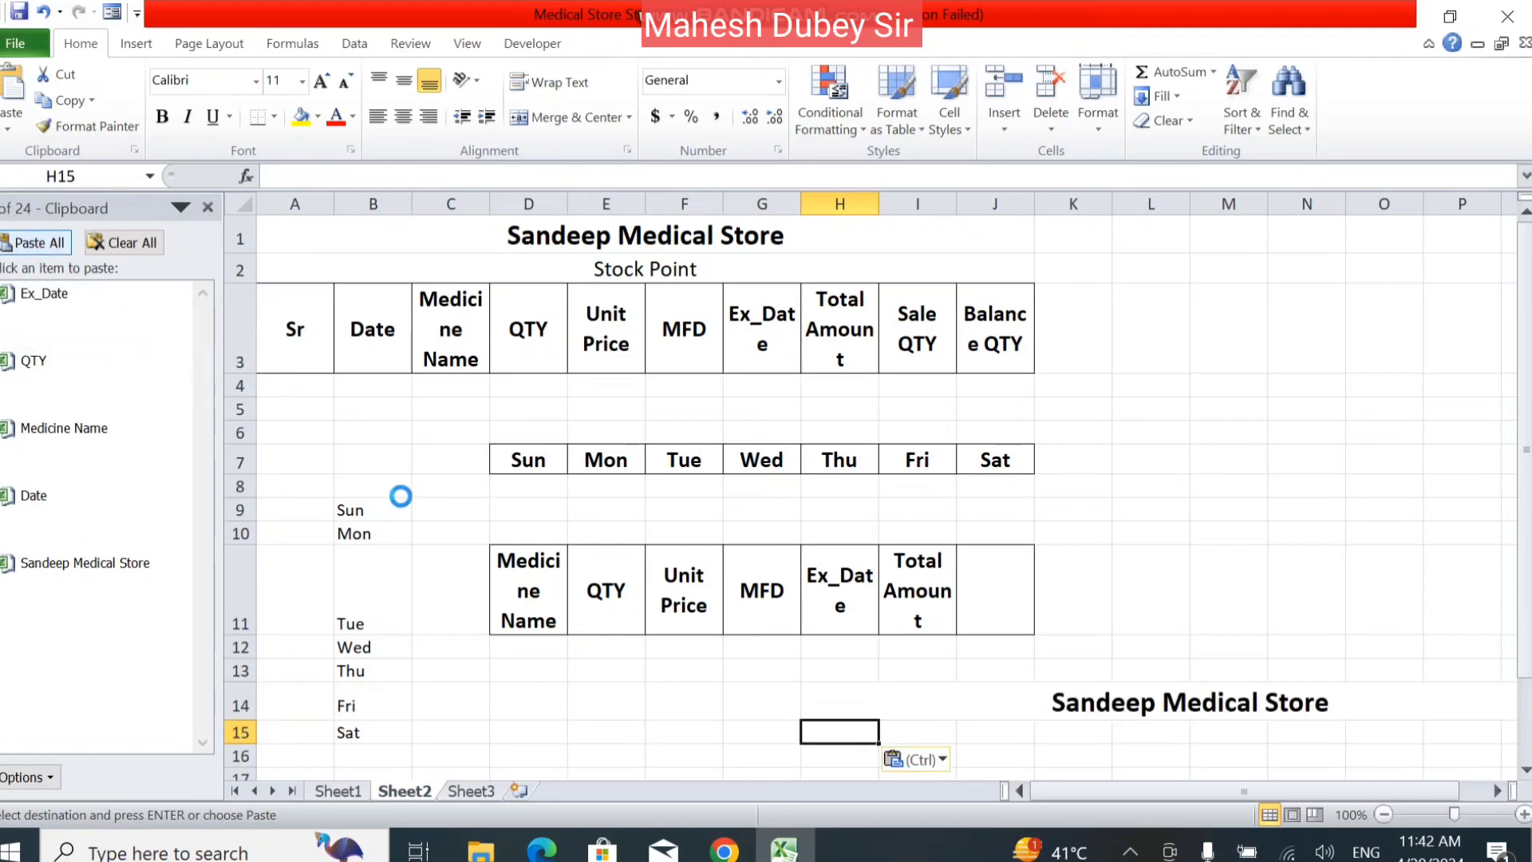
left_click(1210, 334)
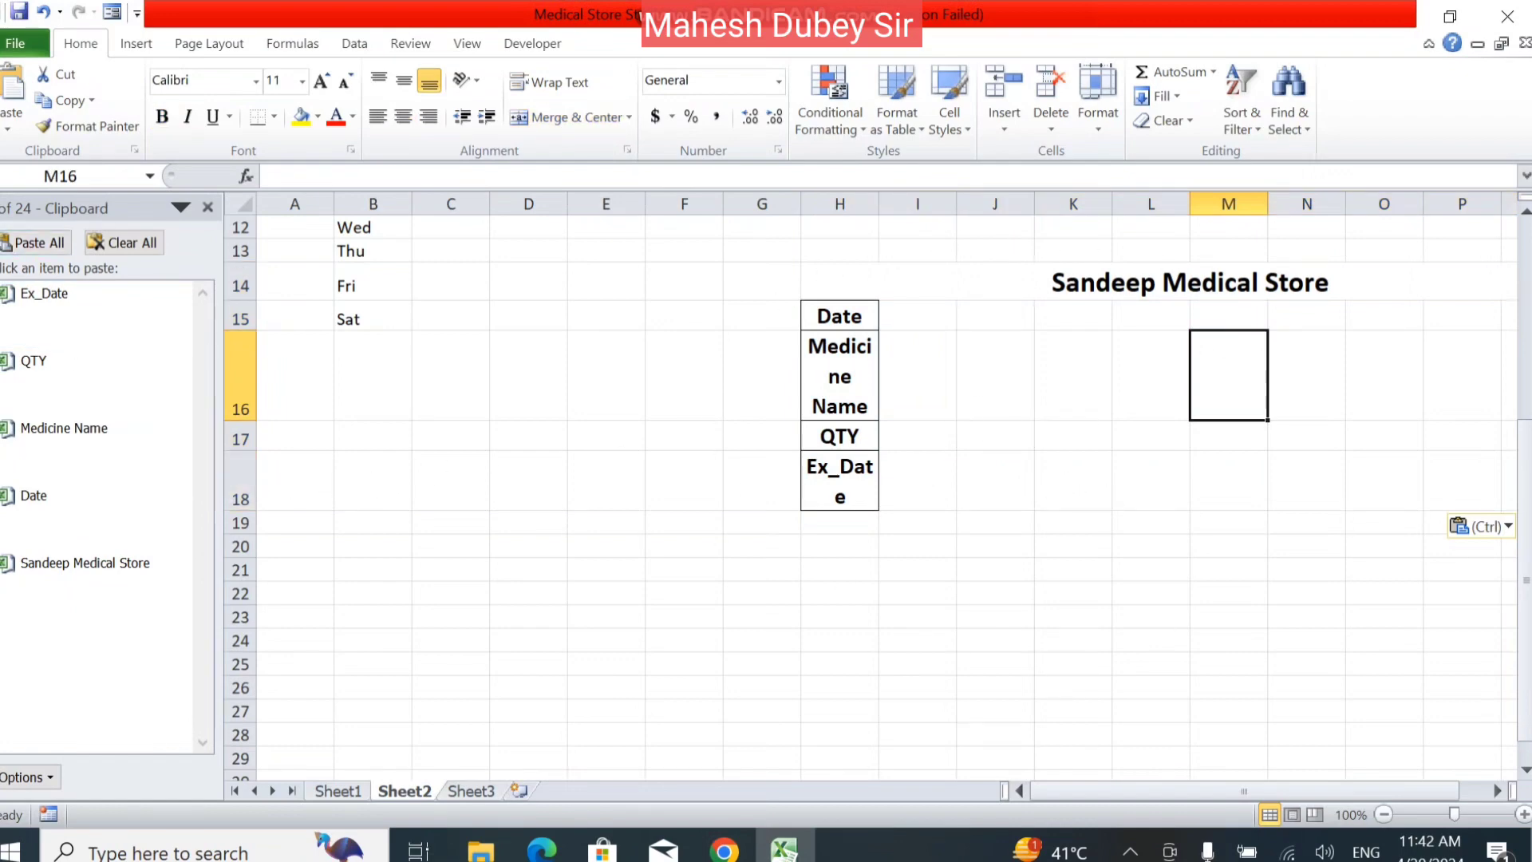
left_click(207, 208)
scroll(343, 418, "up", 4)
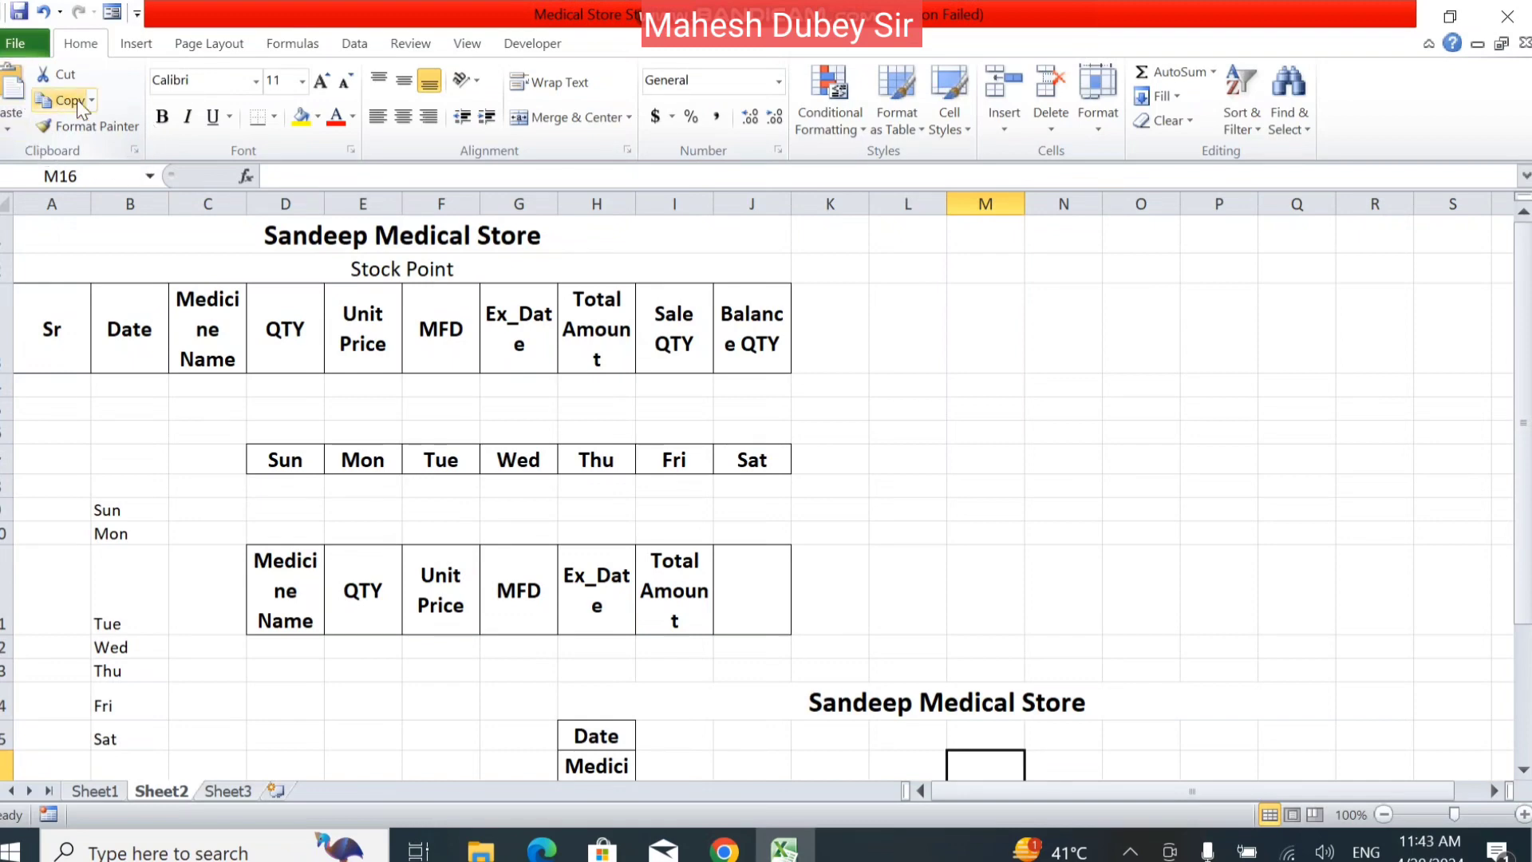
left_click(87, 126)
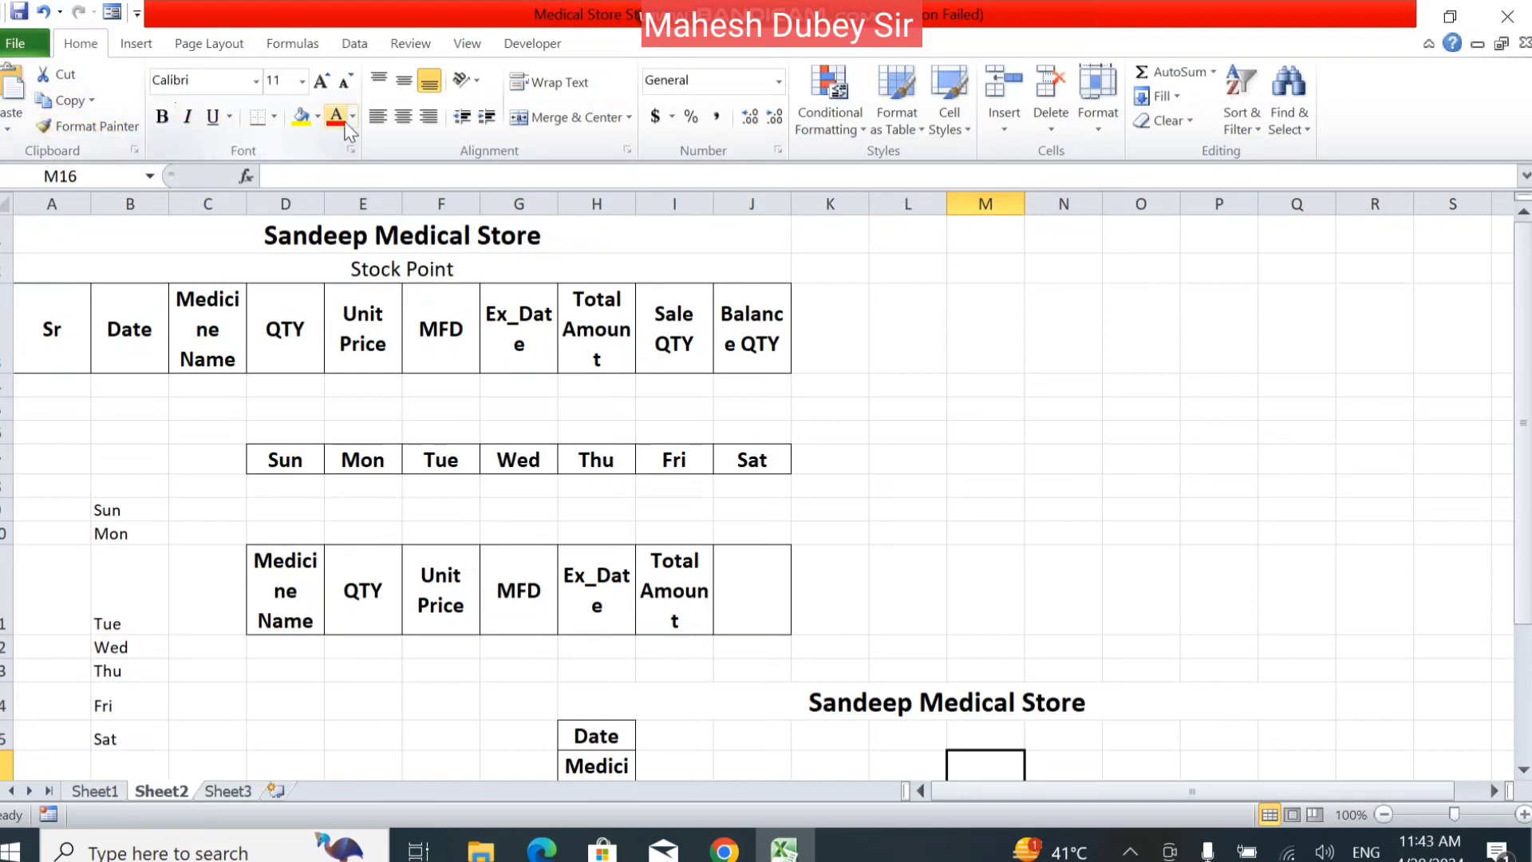